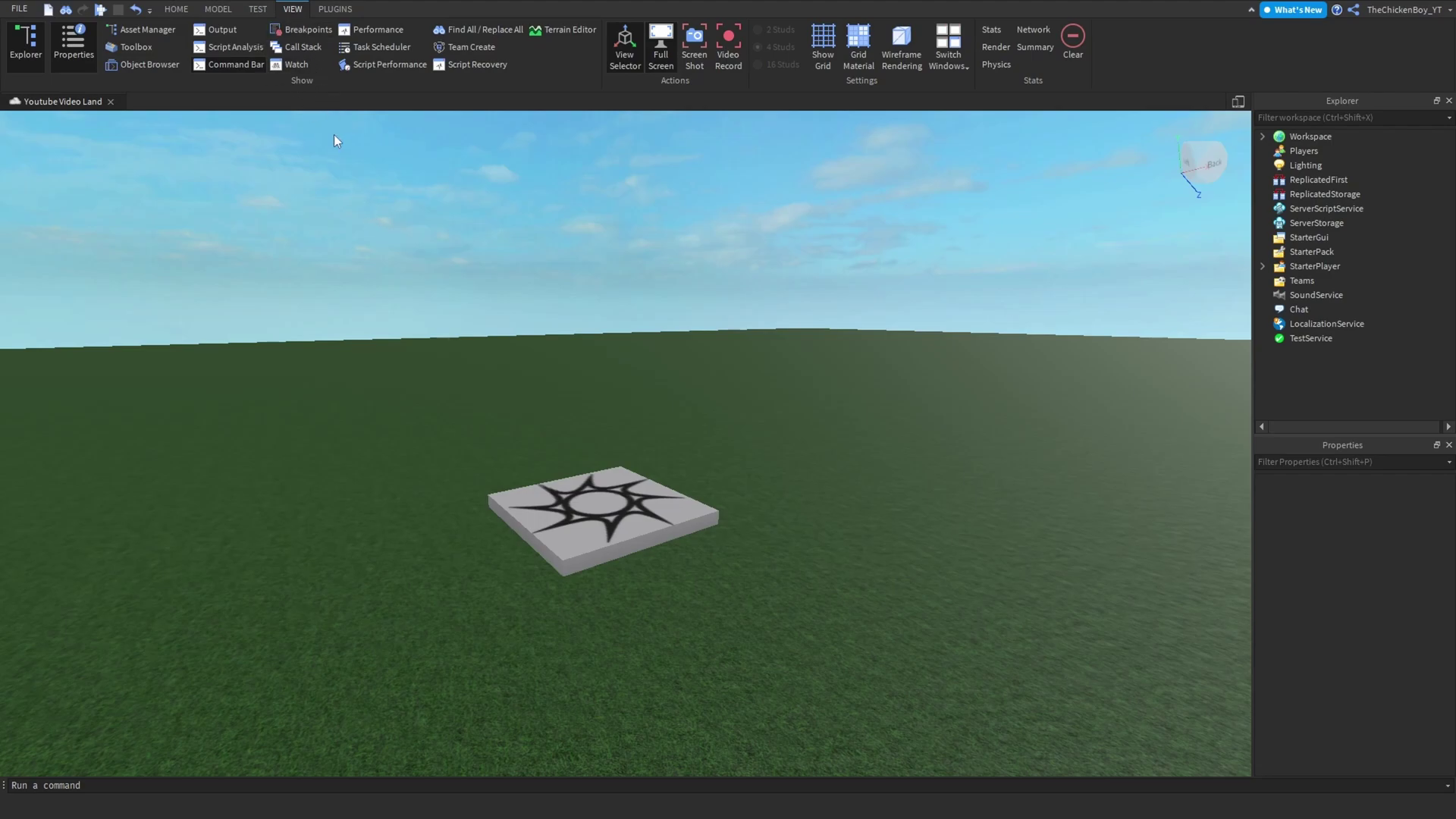
Add a new place to the game's Places in the Asset Manager
left_click(138, 31)
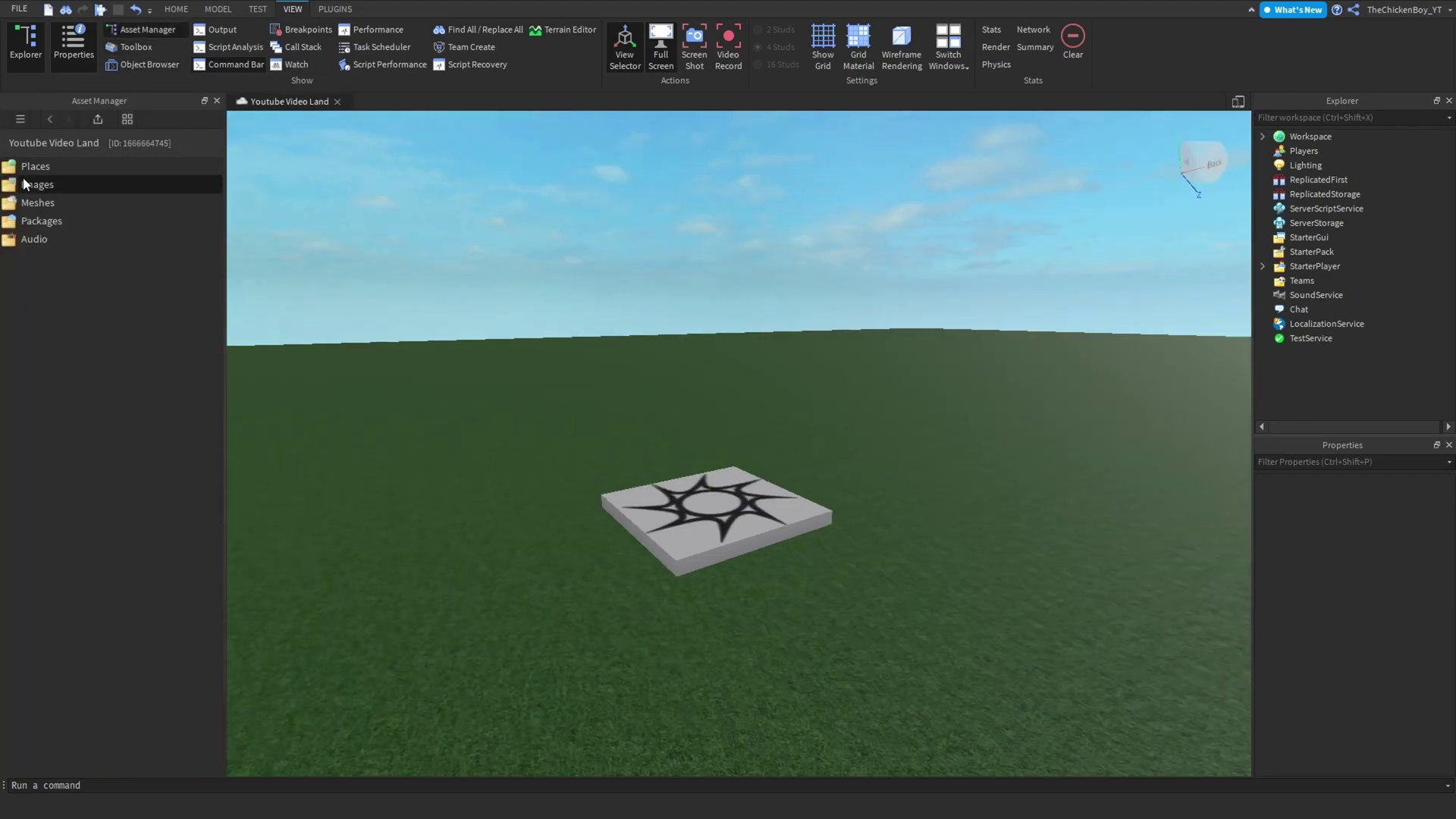
double_click(34, 166)
right_click(80, 217)
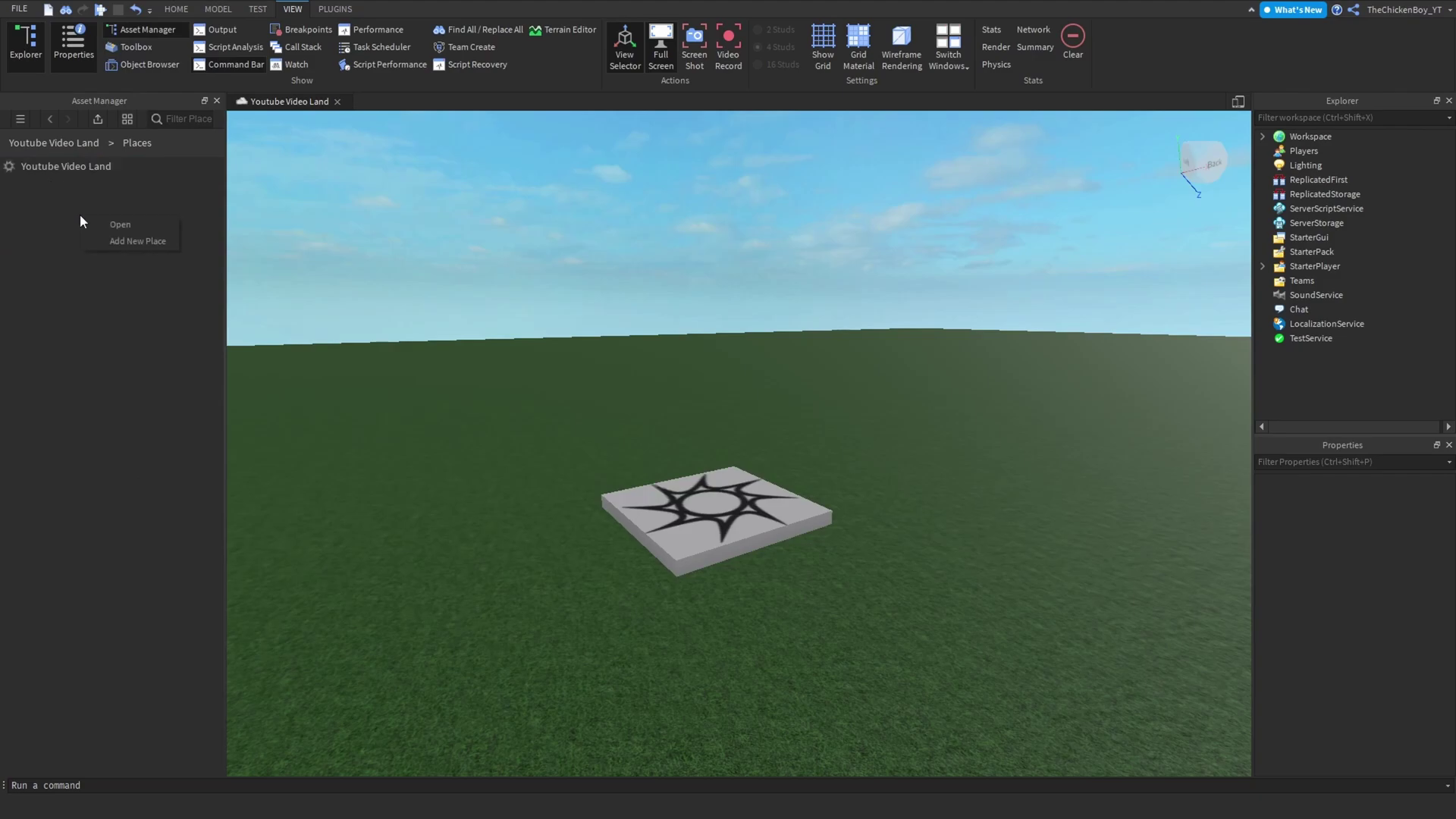
left_click(120, 237)
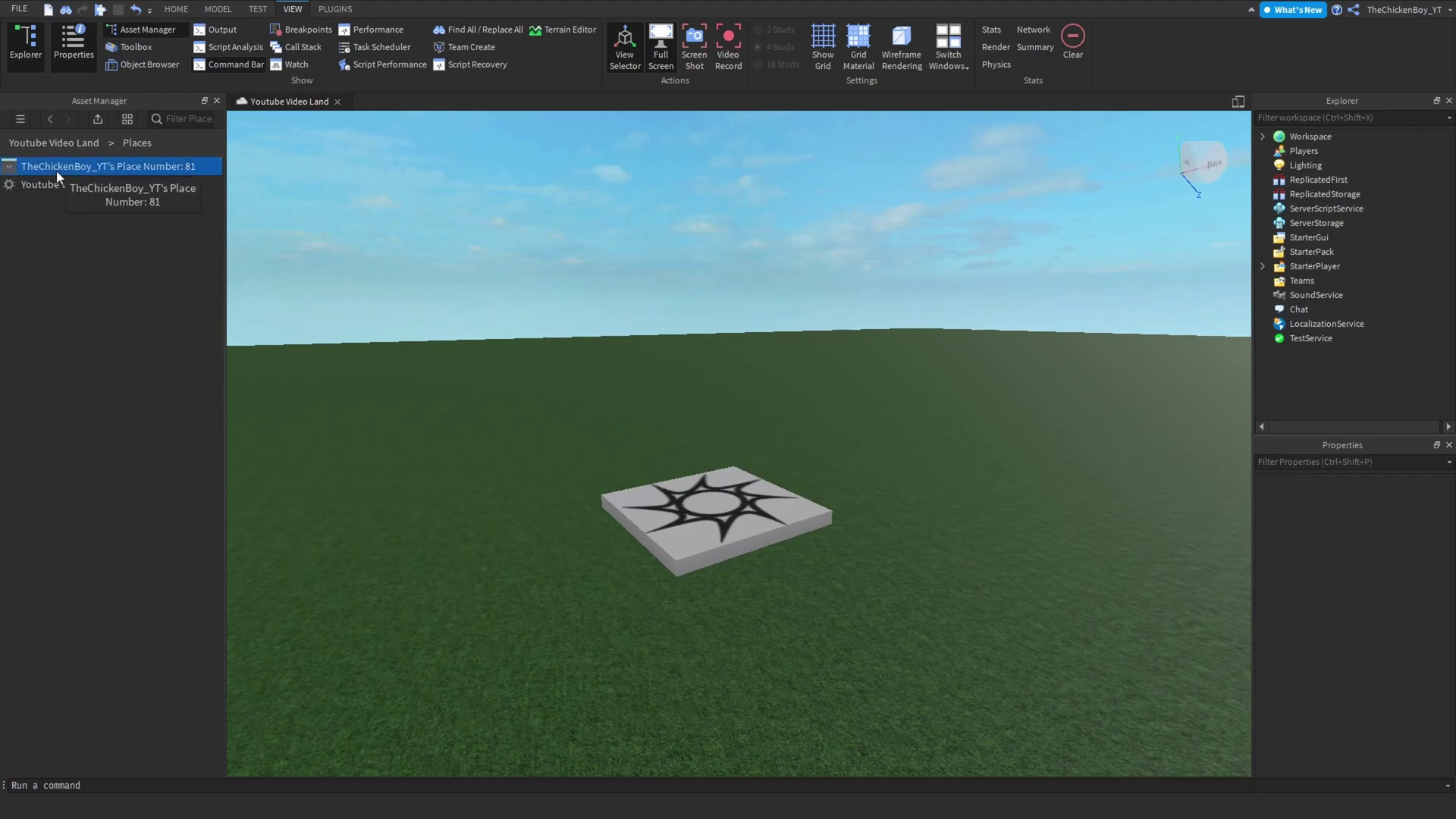
Rename the new place to ShutdownServer and copy its place ID
right_click(56, 170)
left_click(66, 181)
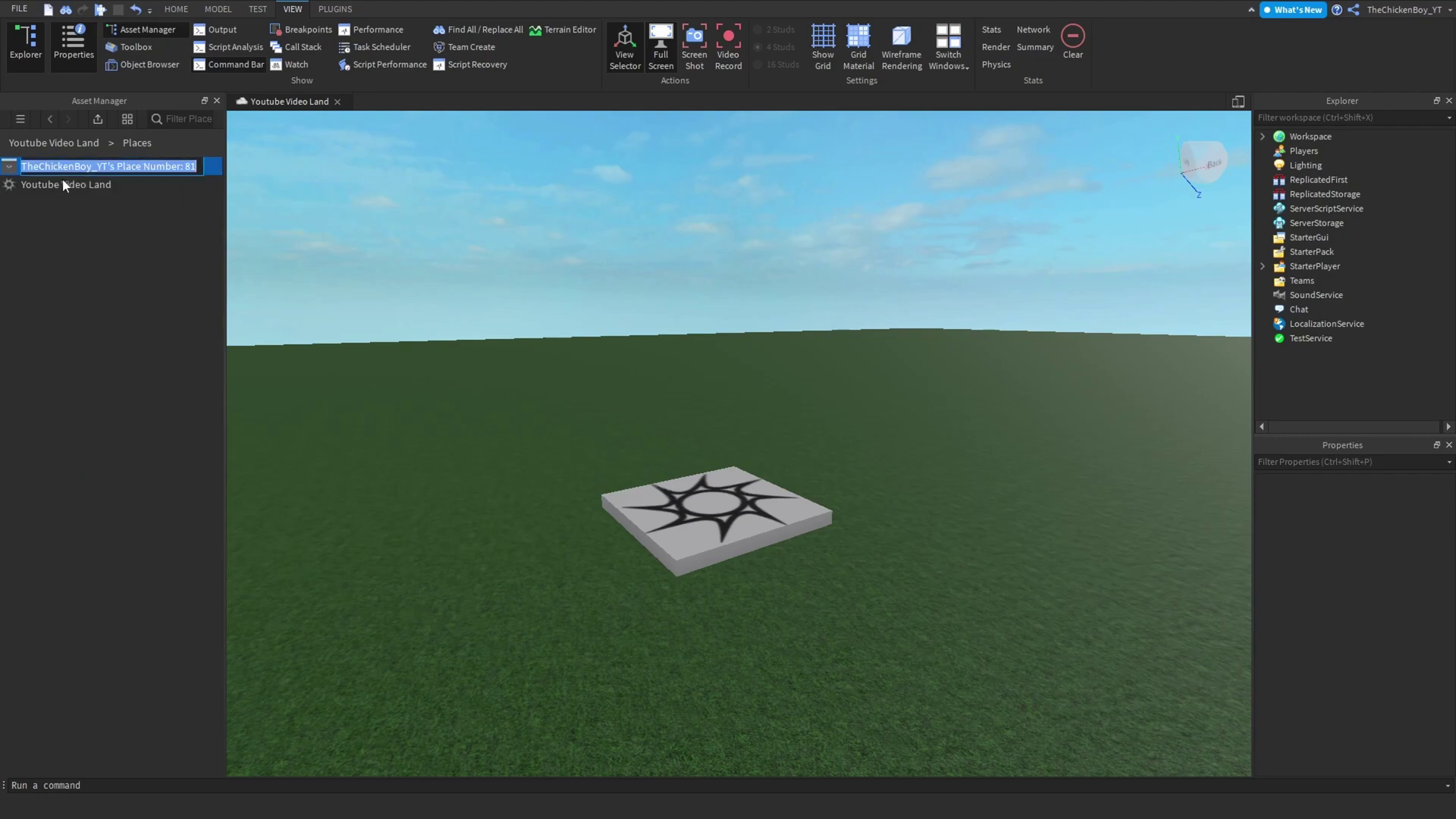
type("SHutdown")
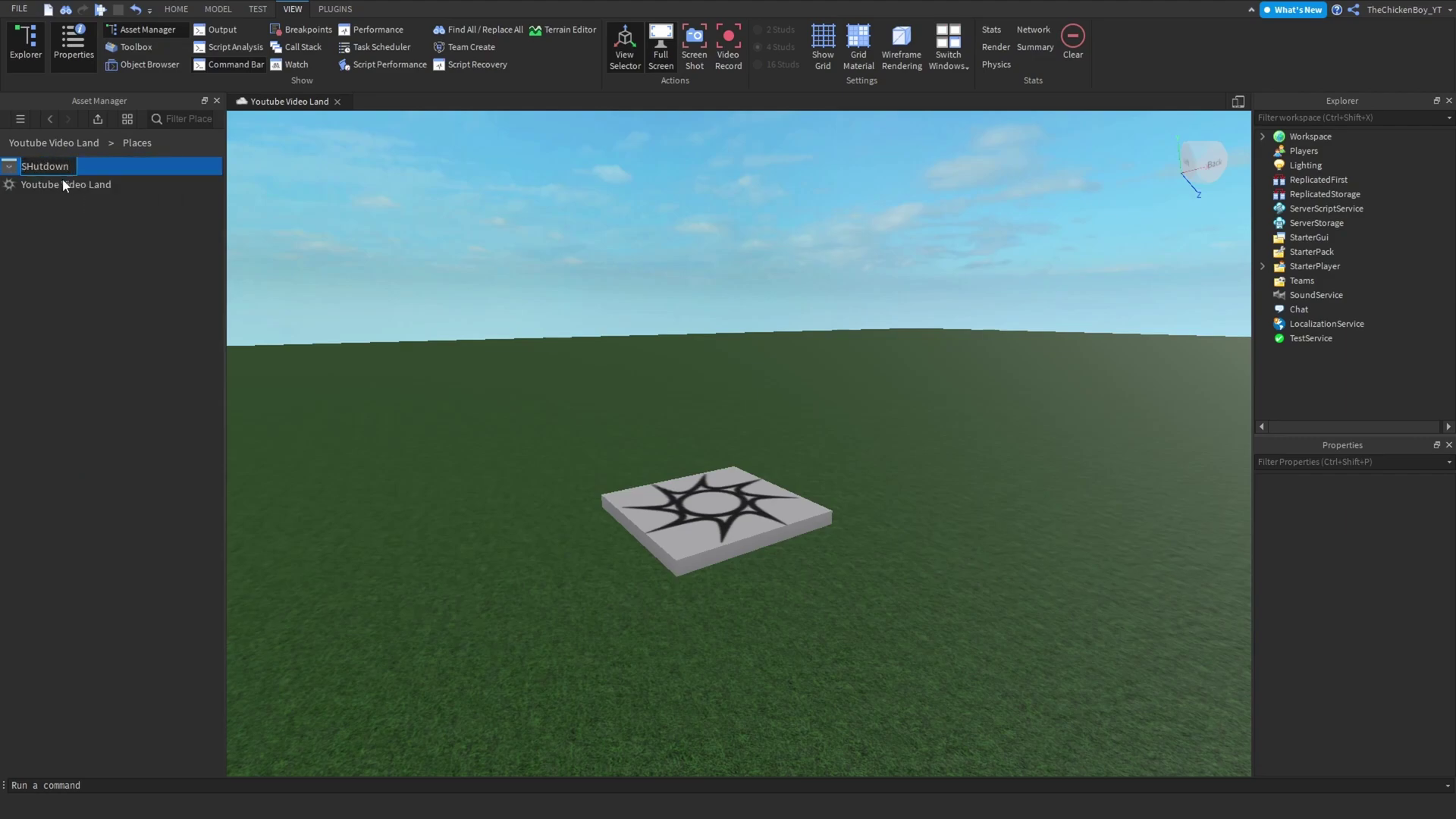
key("BackSpace")
key("BackSpace")
key("BackSpace")
type("hutdownSe")
type("rve")
key("Return")
right_click(92, 169)
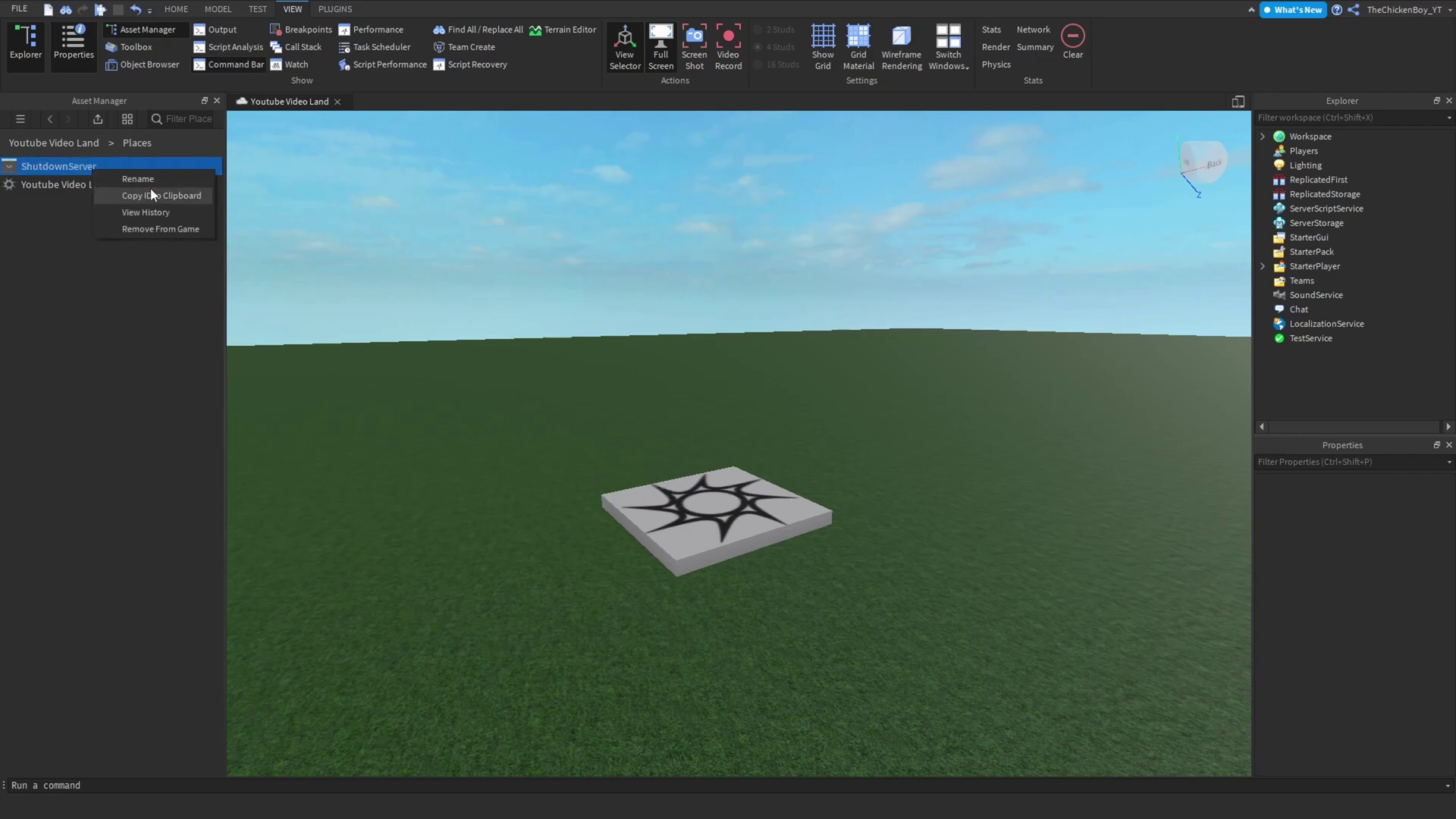
left_click(166, 190)
Insert a ScreenGui named ShutdownGui under StarterGui and add a TextLabel inside it
left_click(217, 101)
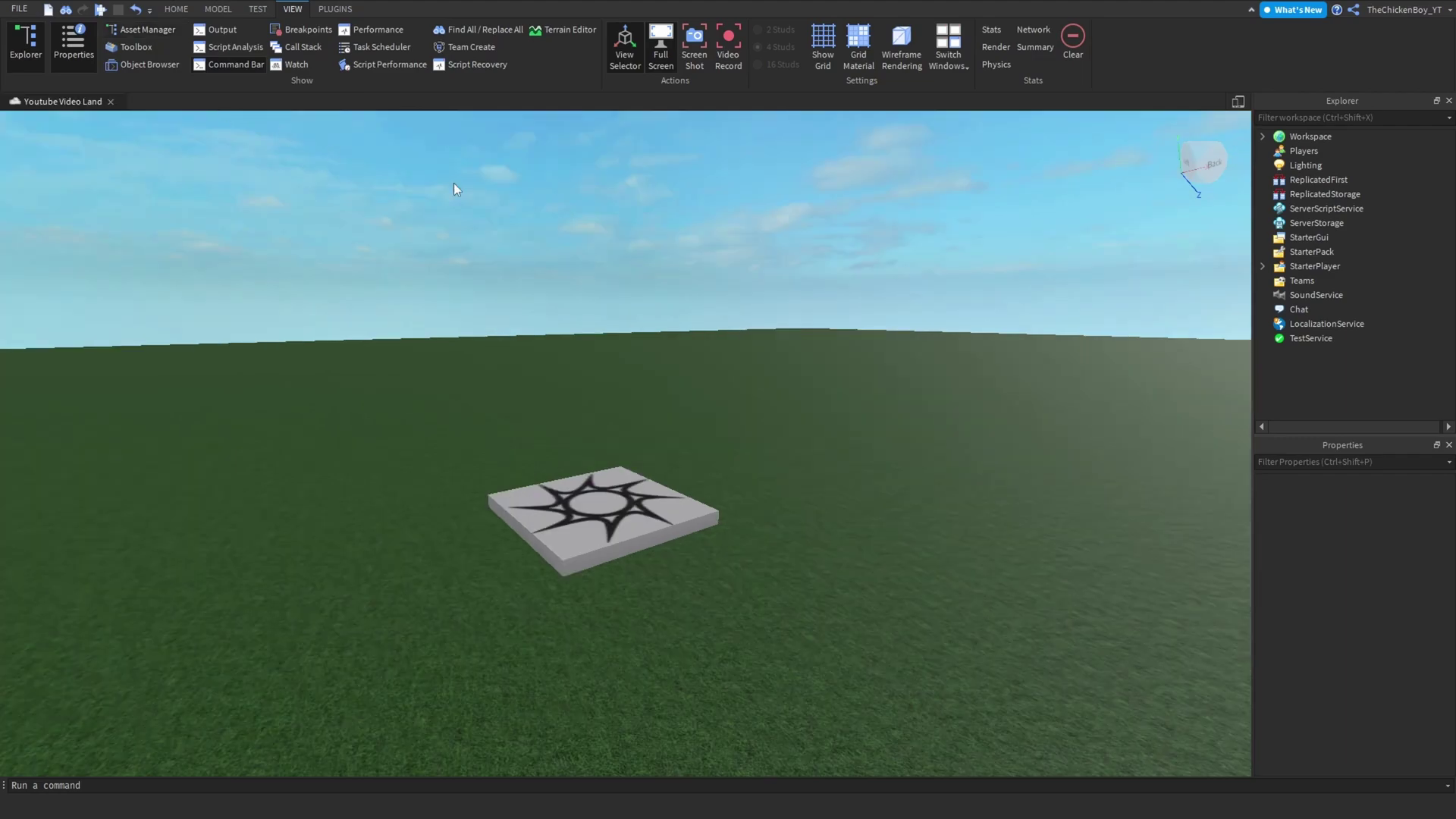
left_click(1323, 237)
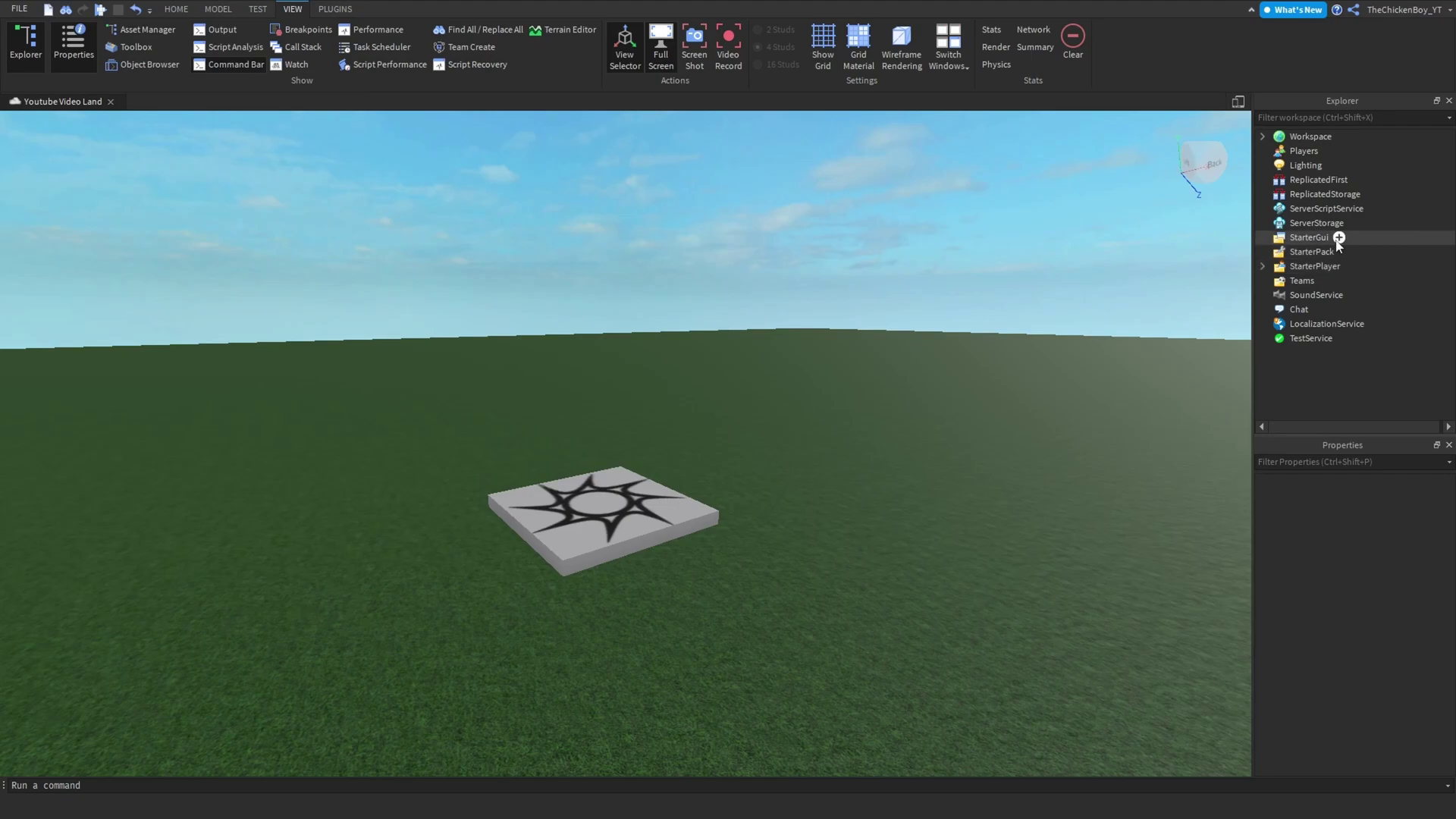
left_click(1316, 306)
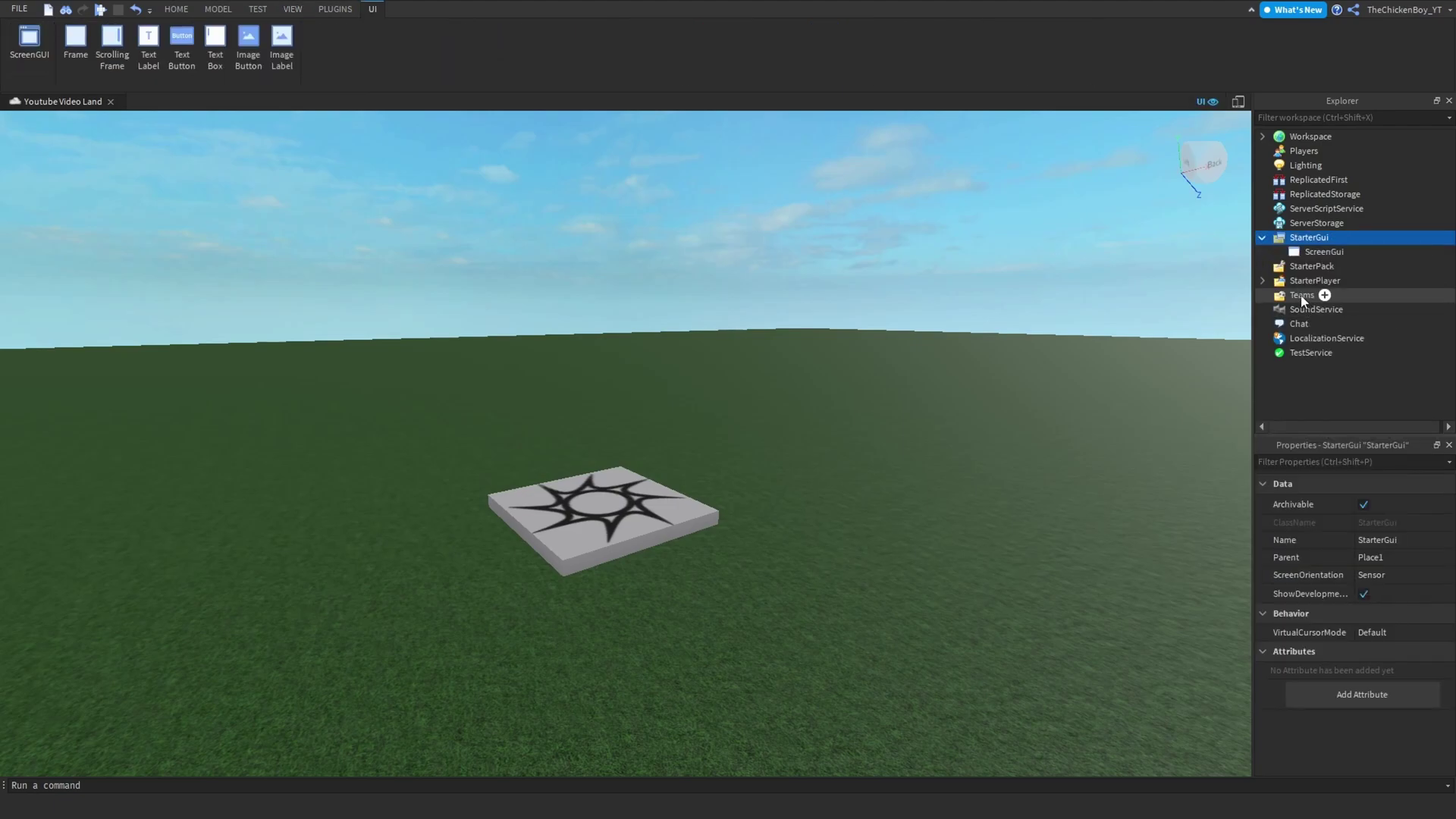
left_click(1332, 253)
double_click(1312, 256)
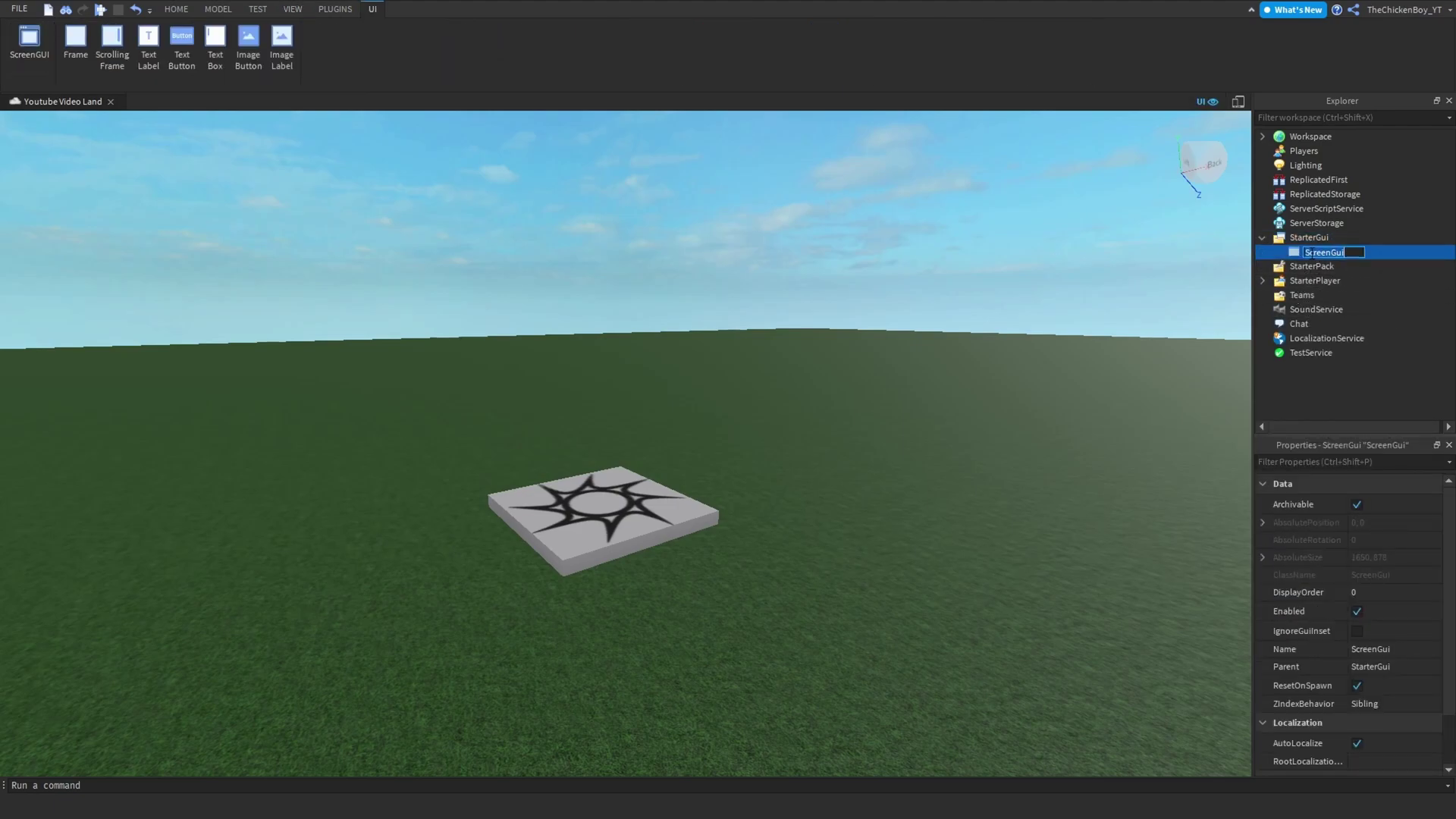
type("Shutdown")
type("Gui")
key("Return")
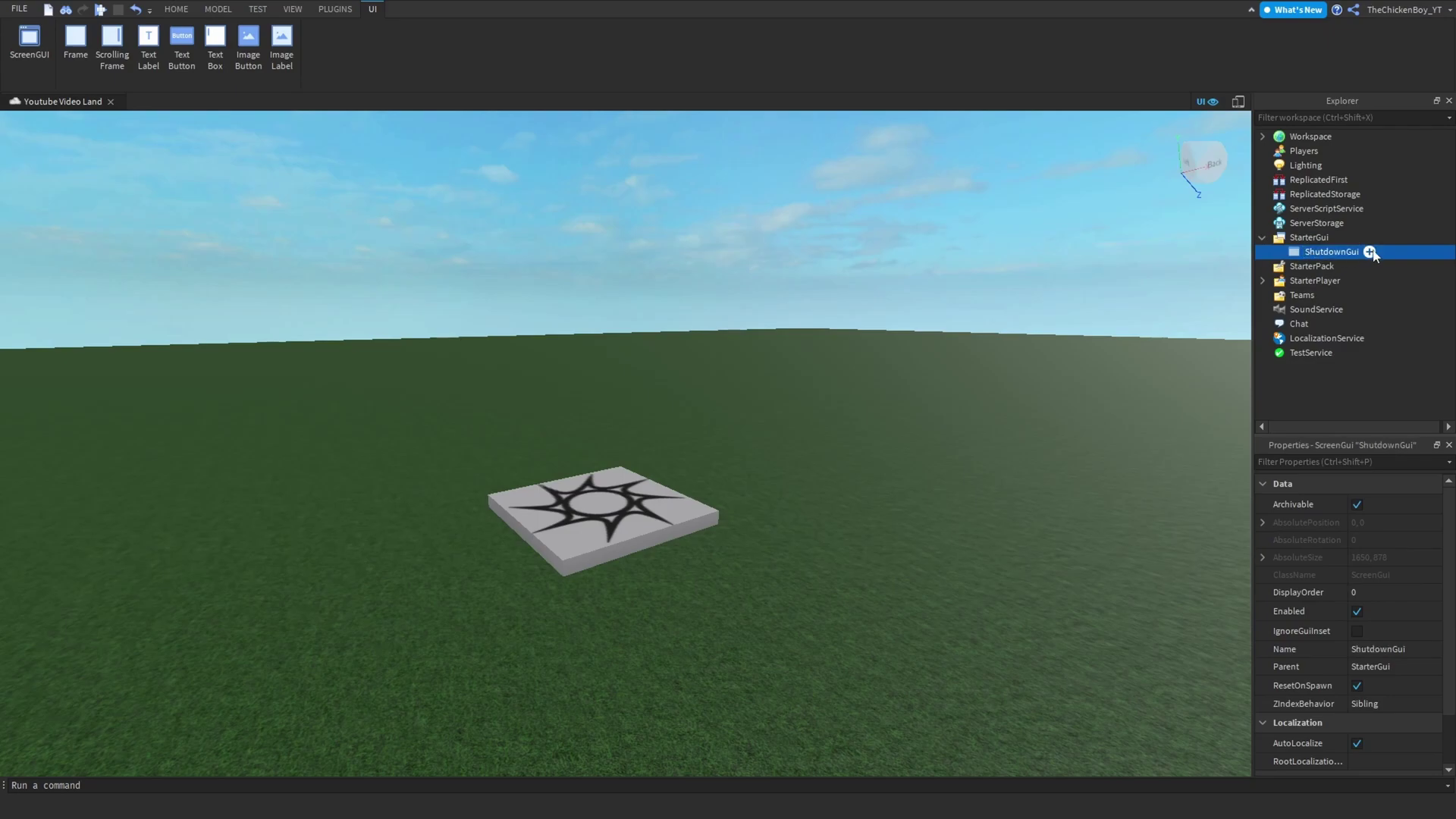
left_click(1370, 252)
left_click(1318, 363)
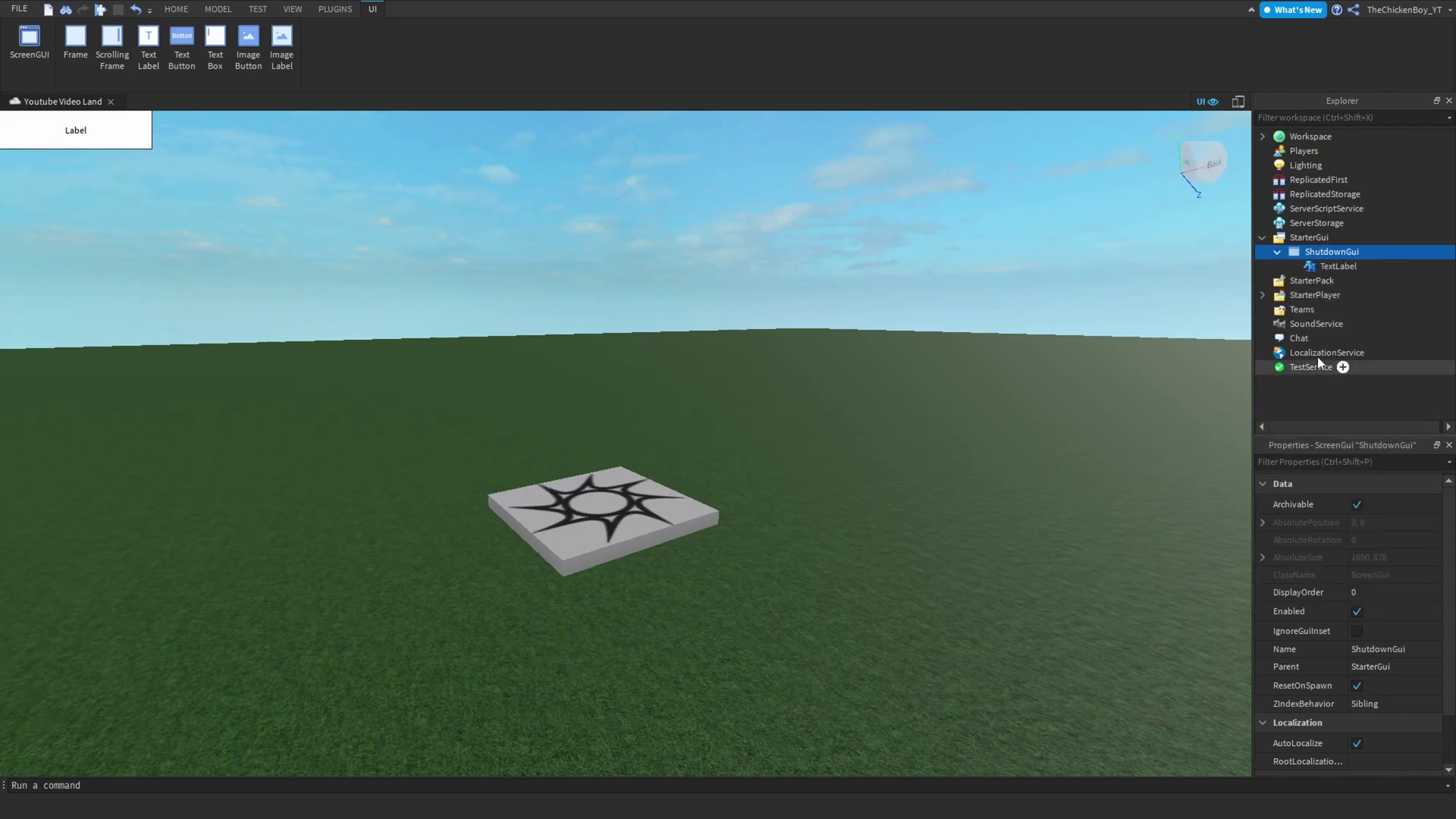
Set the TextLabel's Size to {1,0},{0.1,0} for a full-width banner
left_click(1312, 270)
scroll(1367, 587, "down", 3)
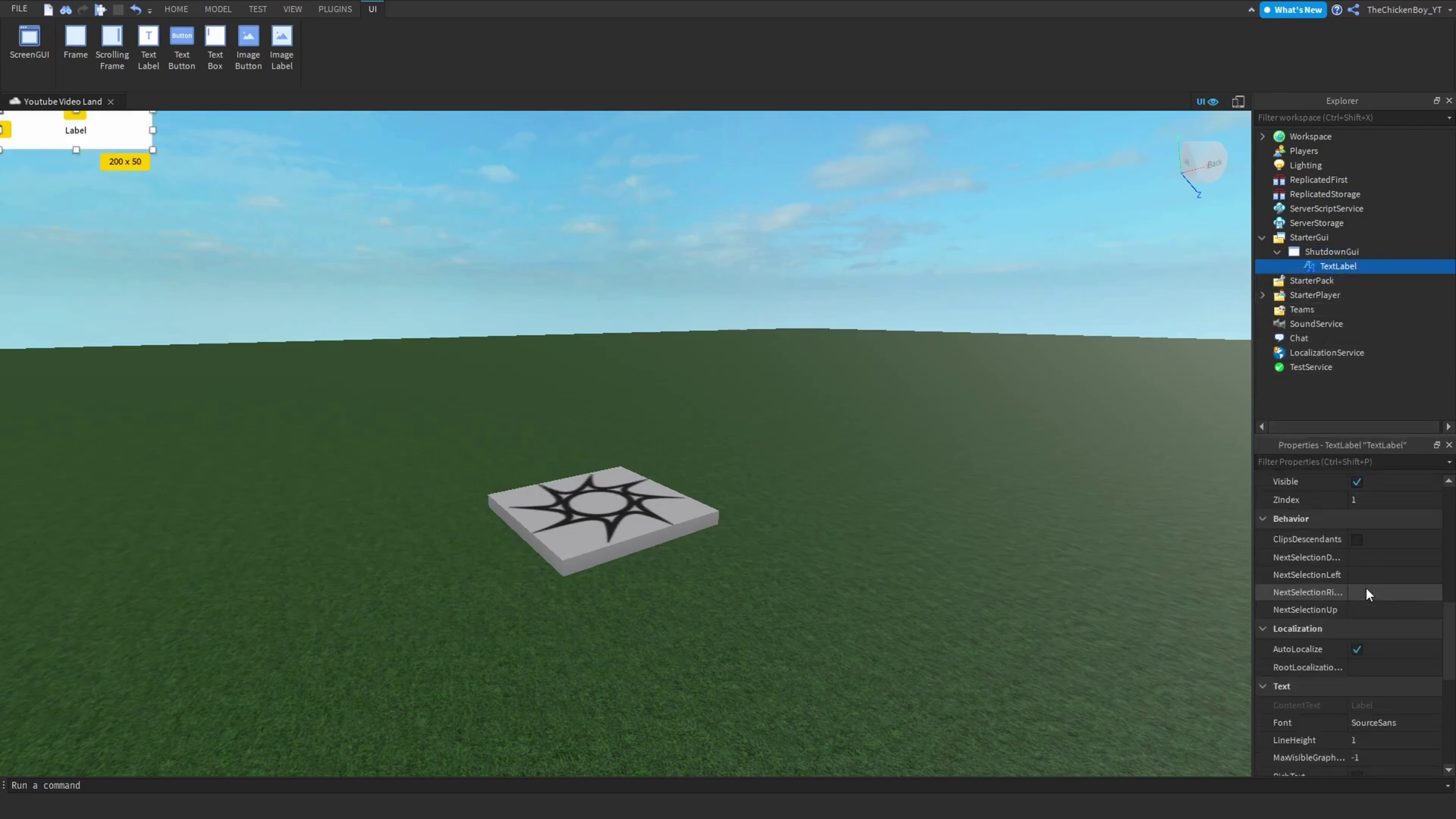
scroll(1367, 587, "down", 3)
left_click(1371, 554)
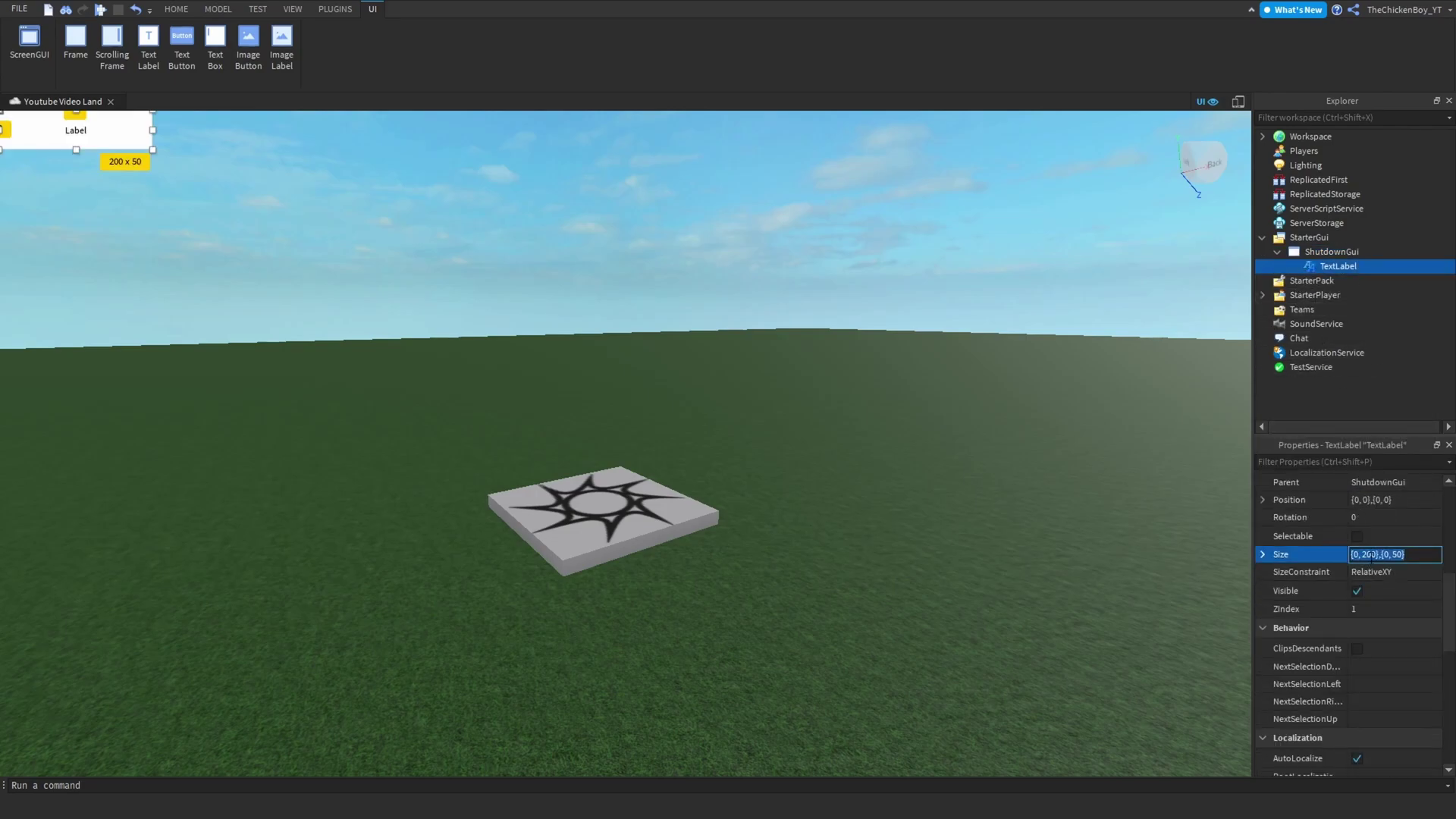
type("1")
key("Return")
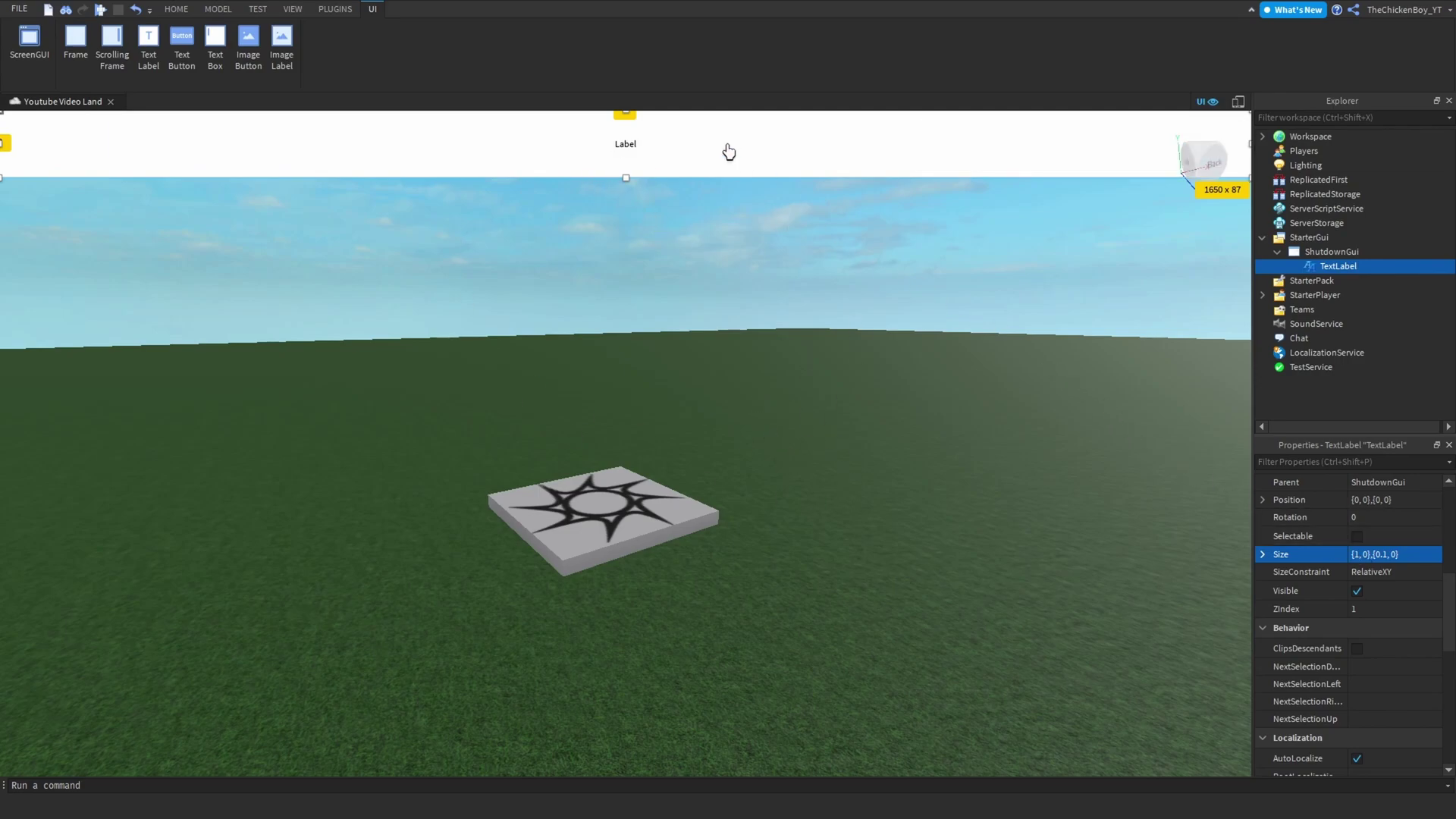
Enable TextScaled, set text to 'Server shutting down. Please wait.', and disable ShutdownGui
scroll(1331, 602, "down", 10)
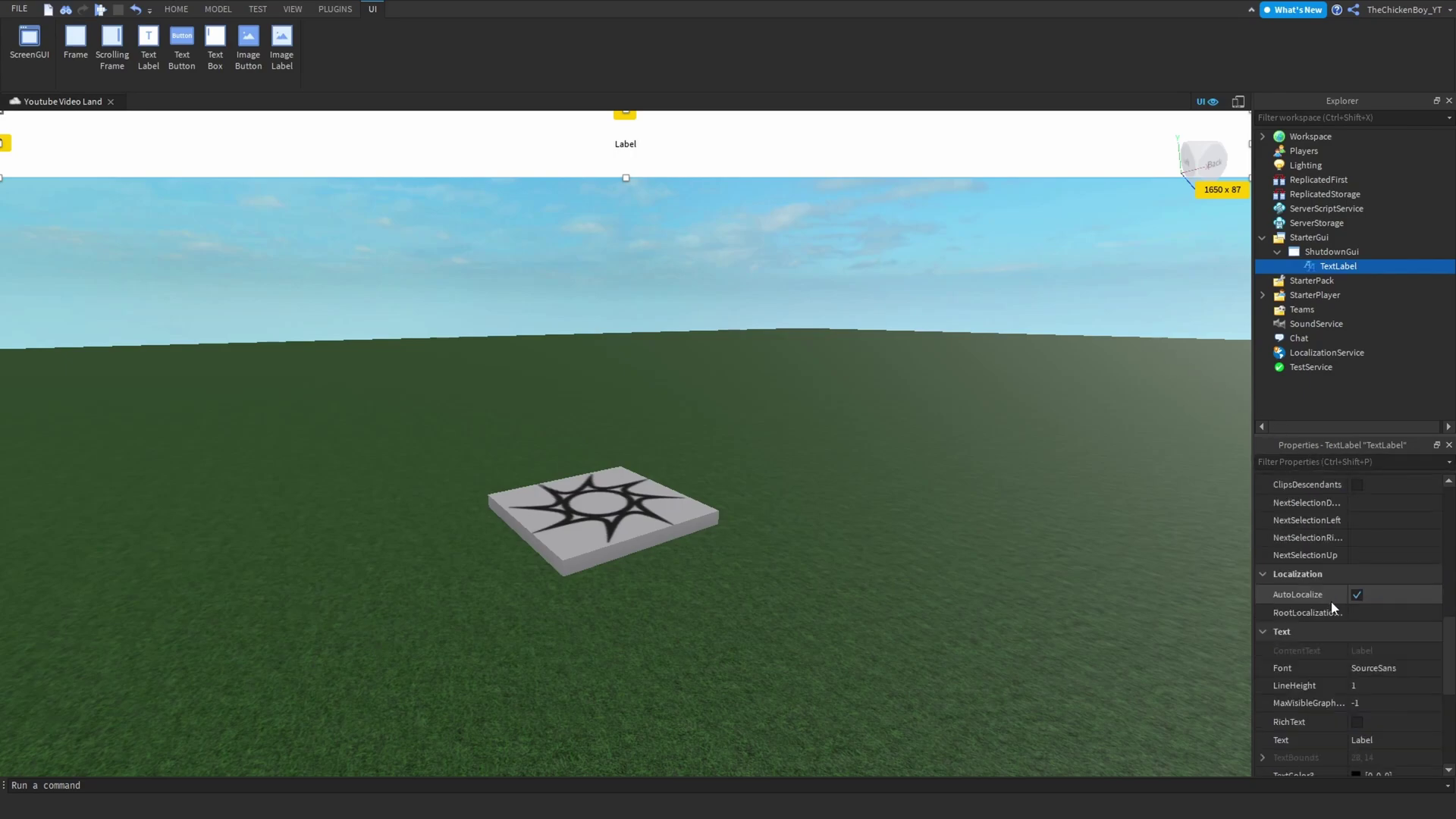
scroll(1331, 602, "down", 5)
left_click(1359, 556)
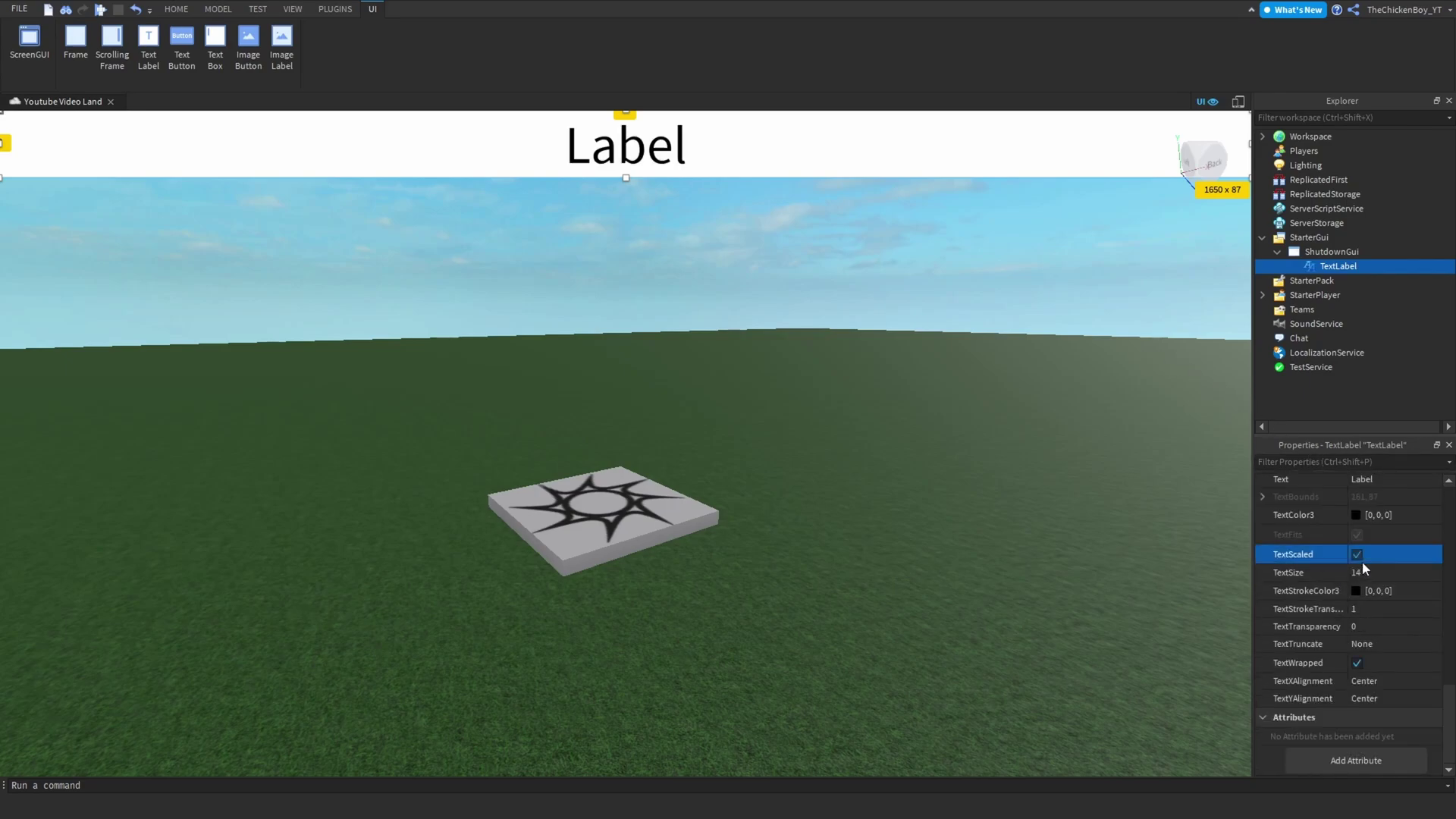
left_click(1350, 482)
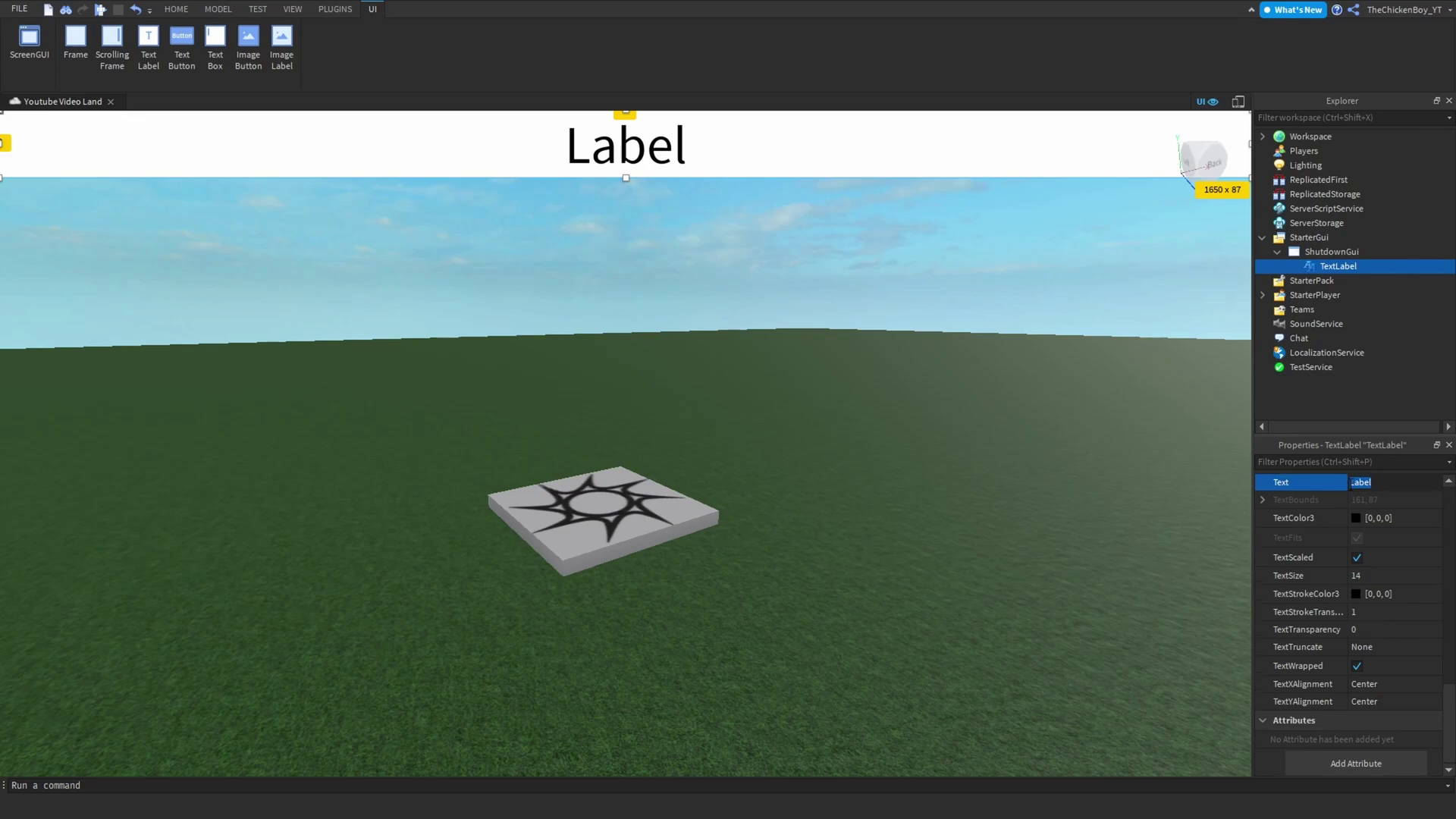
type("S")
type(". P")
type("lease wait")
type(".")
key("Return")
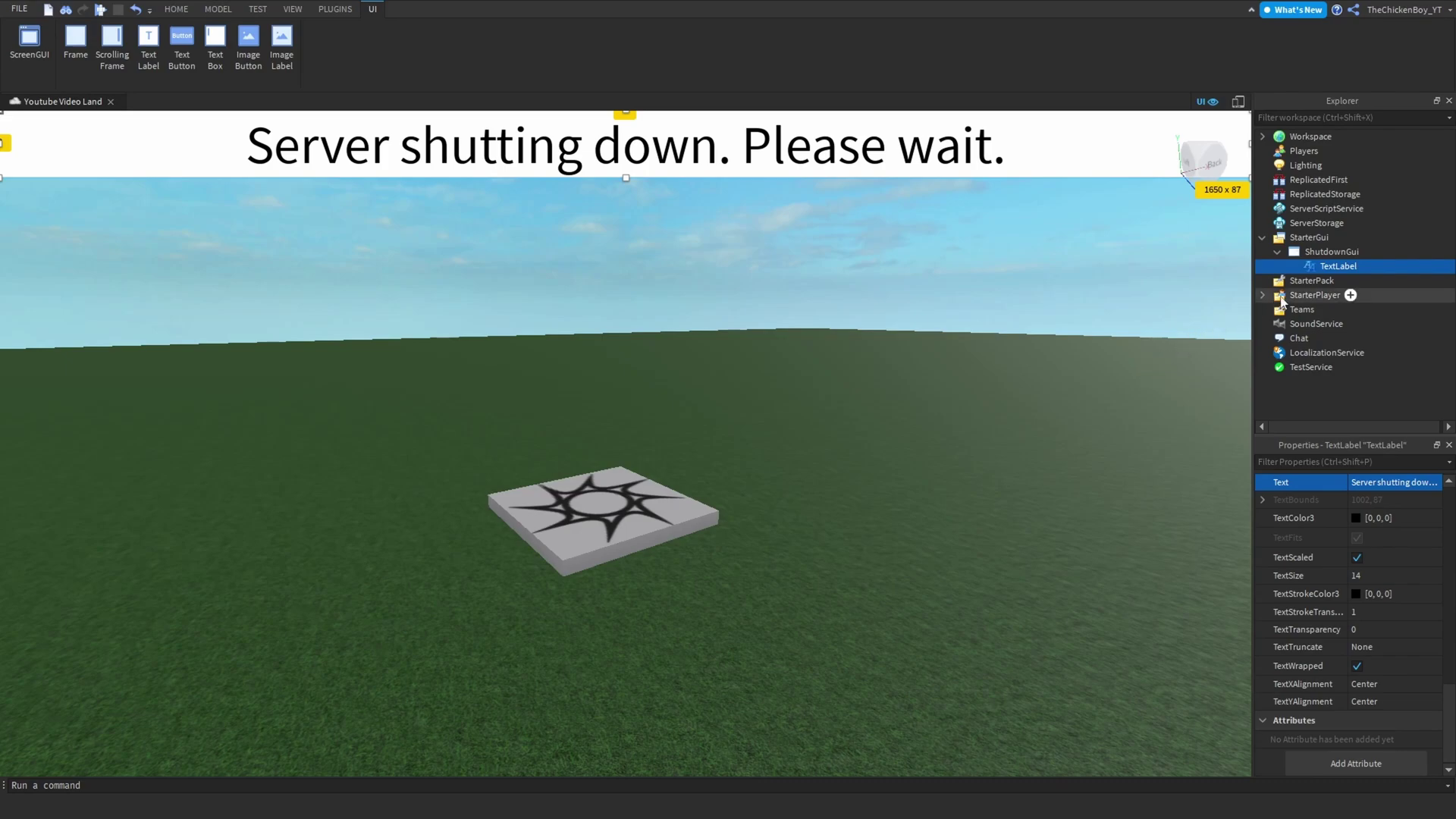
left_click(1325, 255)
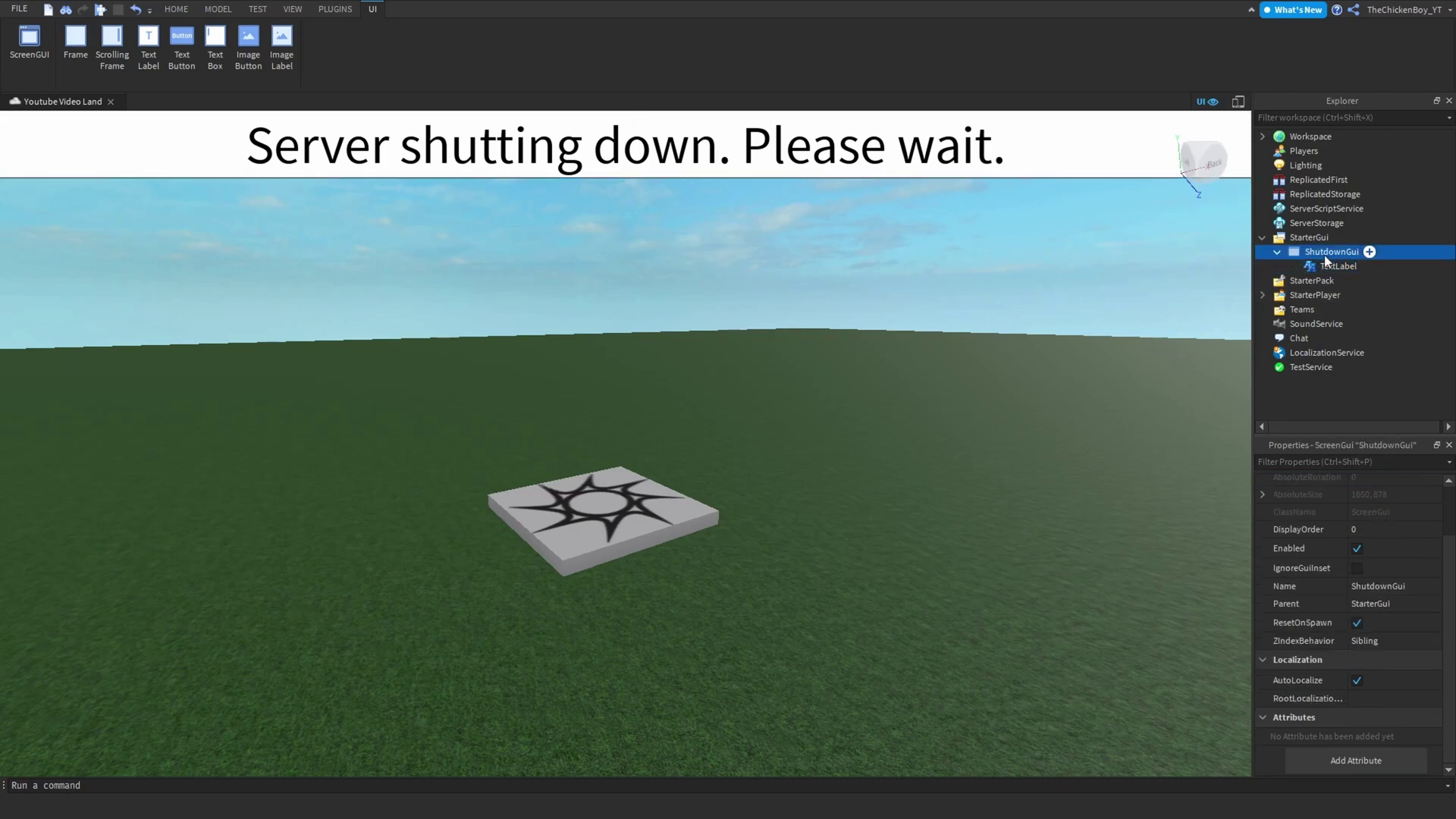
left_click(1368, 549)
Insert a Script into ServerScriptService and delete its default print line
left_click(1054, 279)
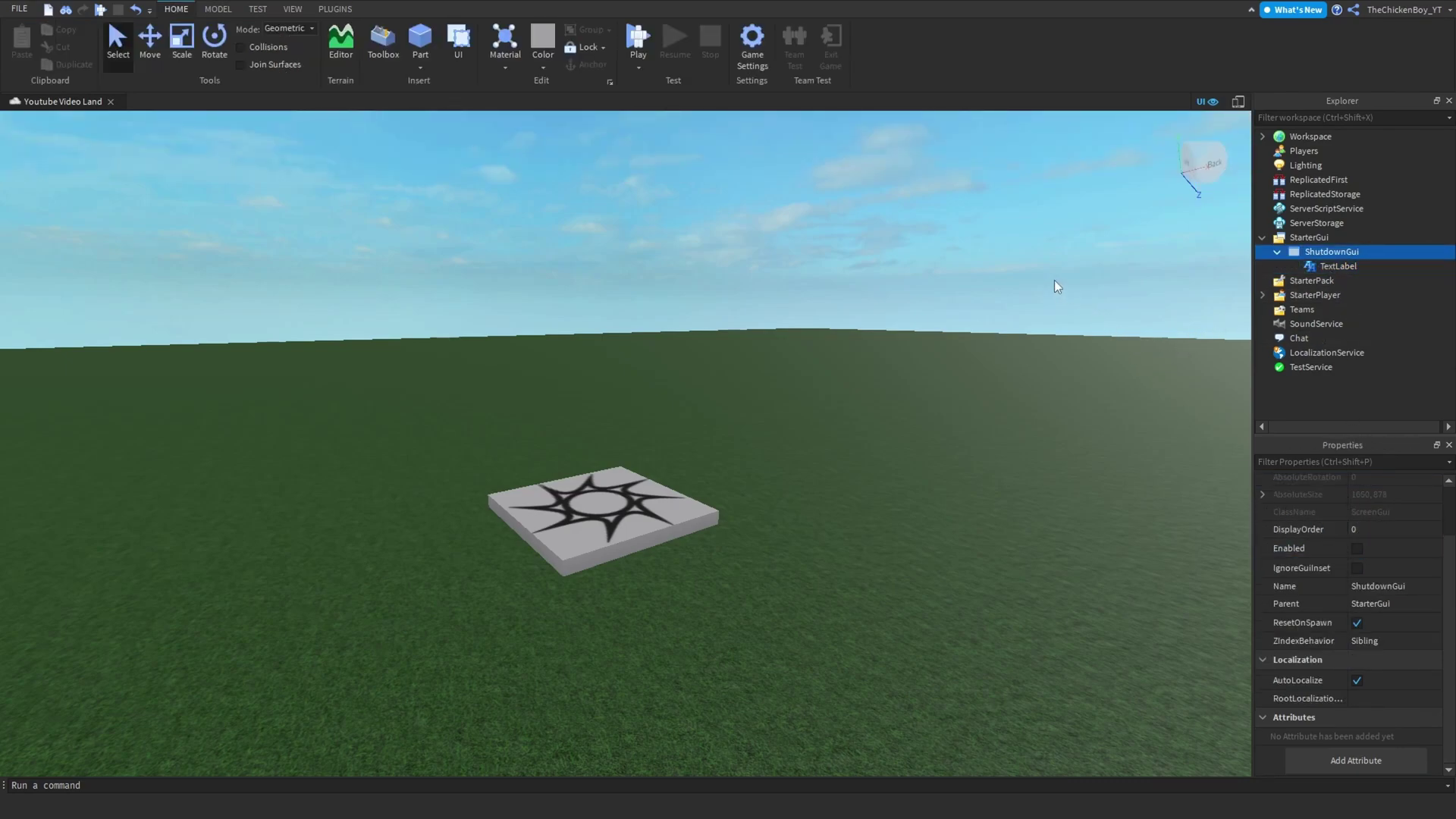
left_click(1278, 252)
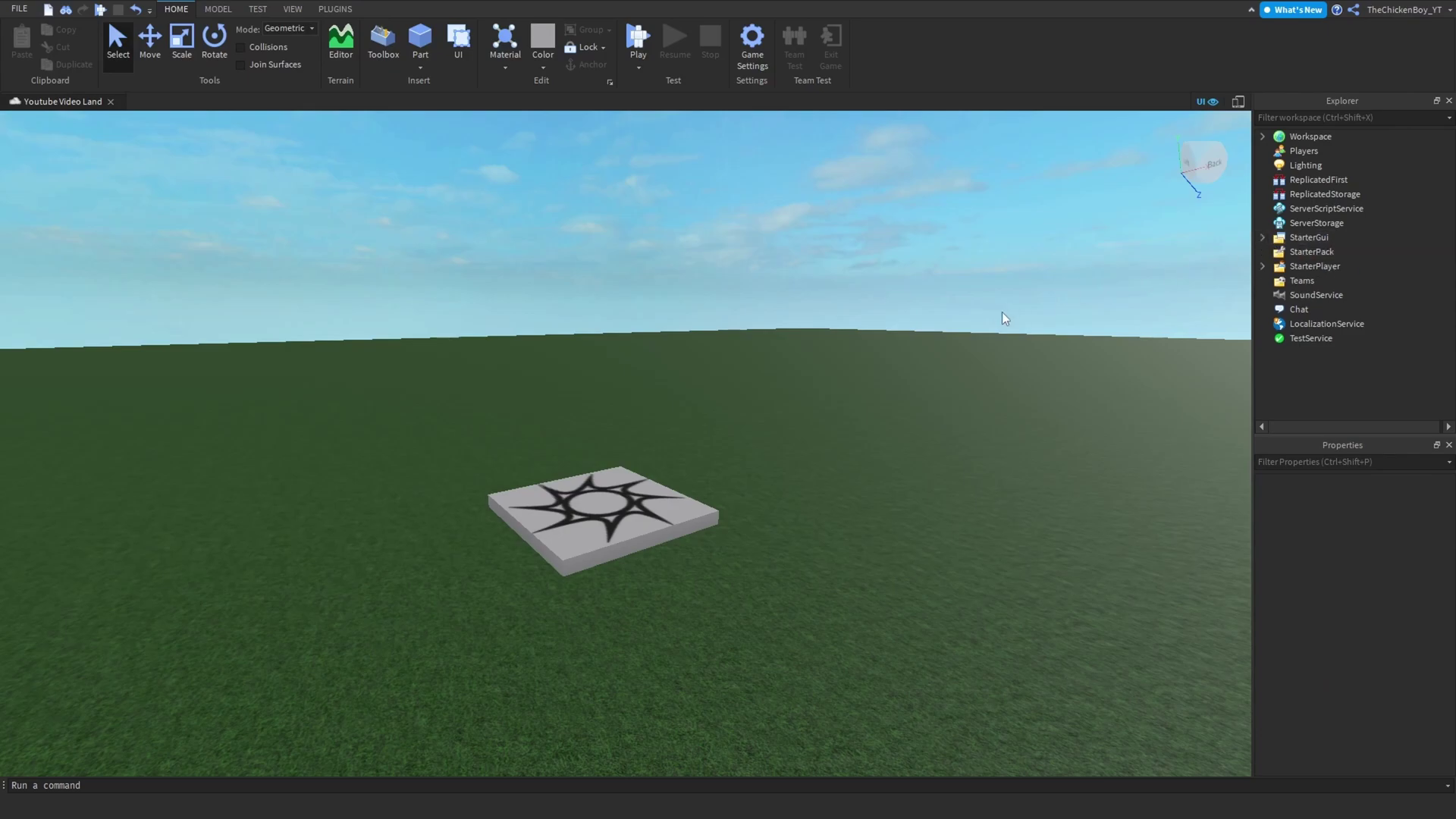
mouse_move(1327, 208)
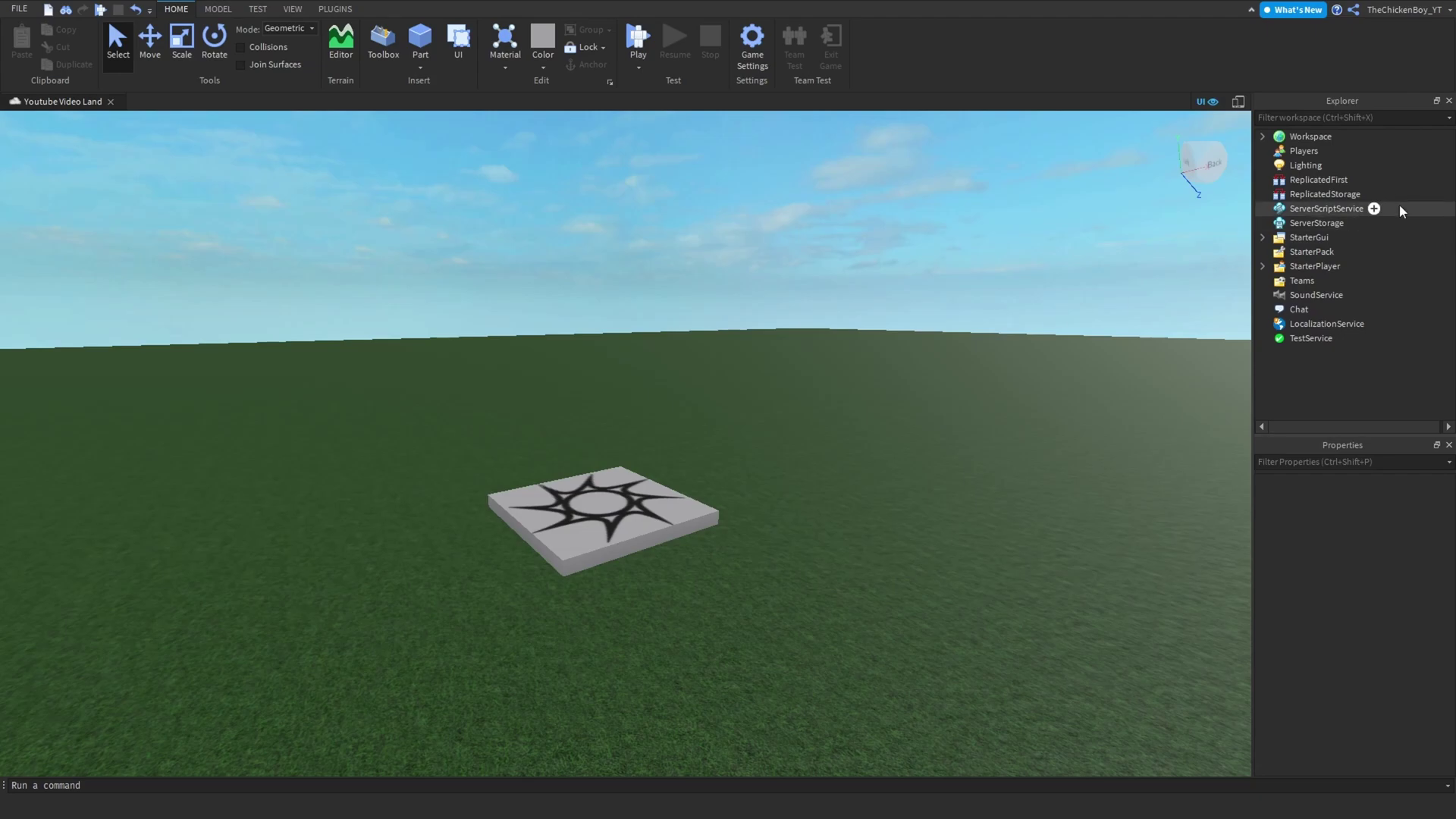
left_click(1375, 210)
left_click(1327, 279)
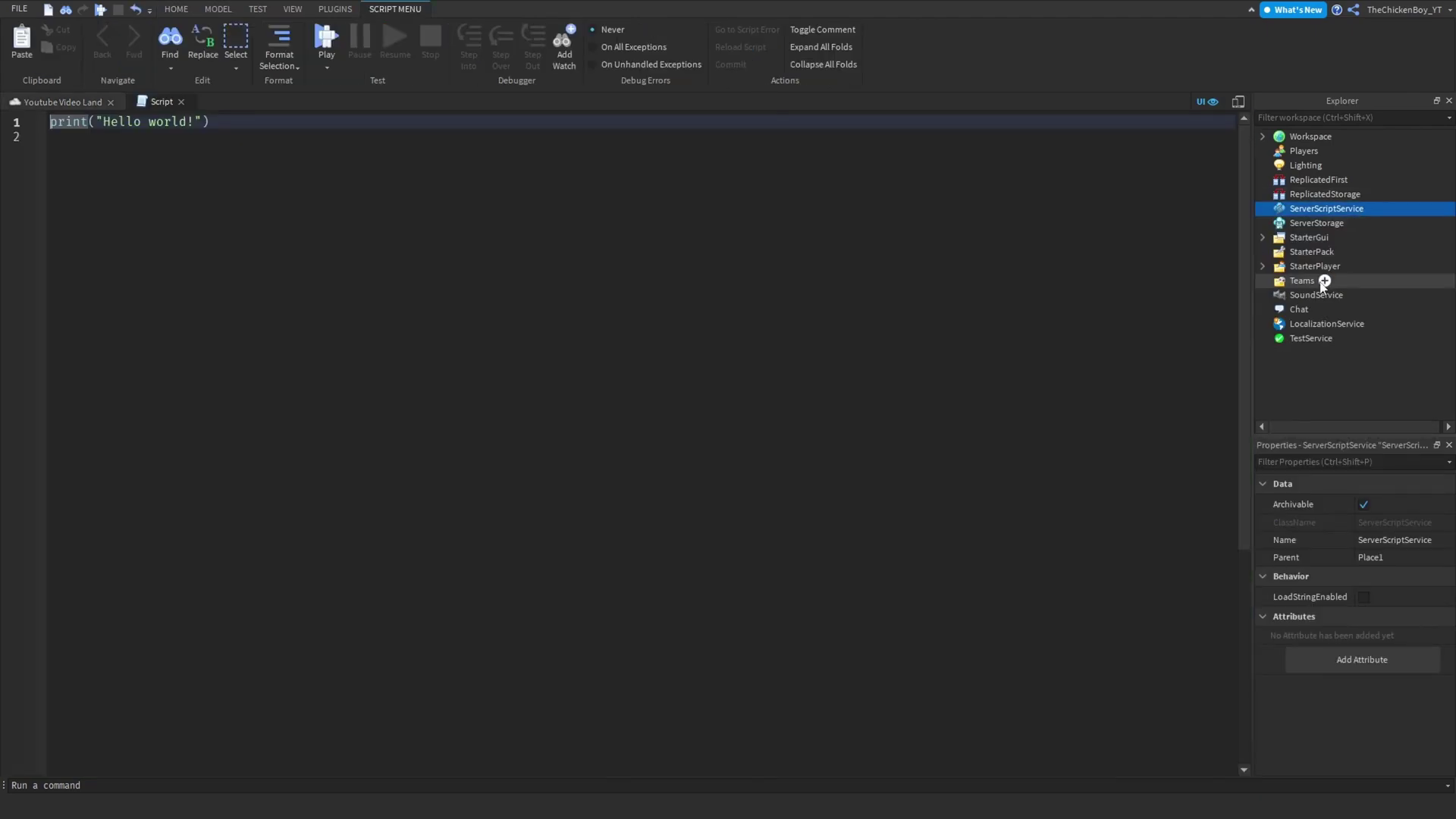
key("ctrl+a")
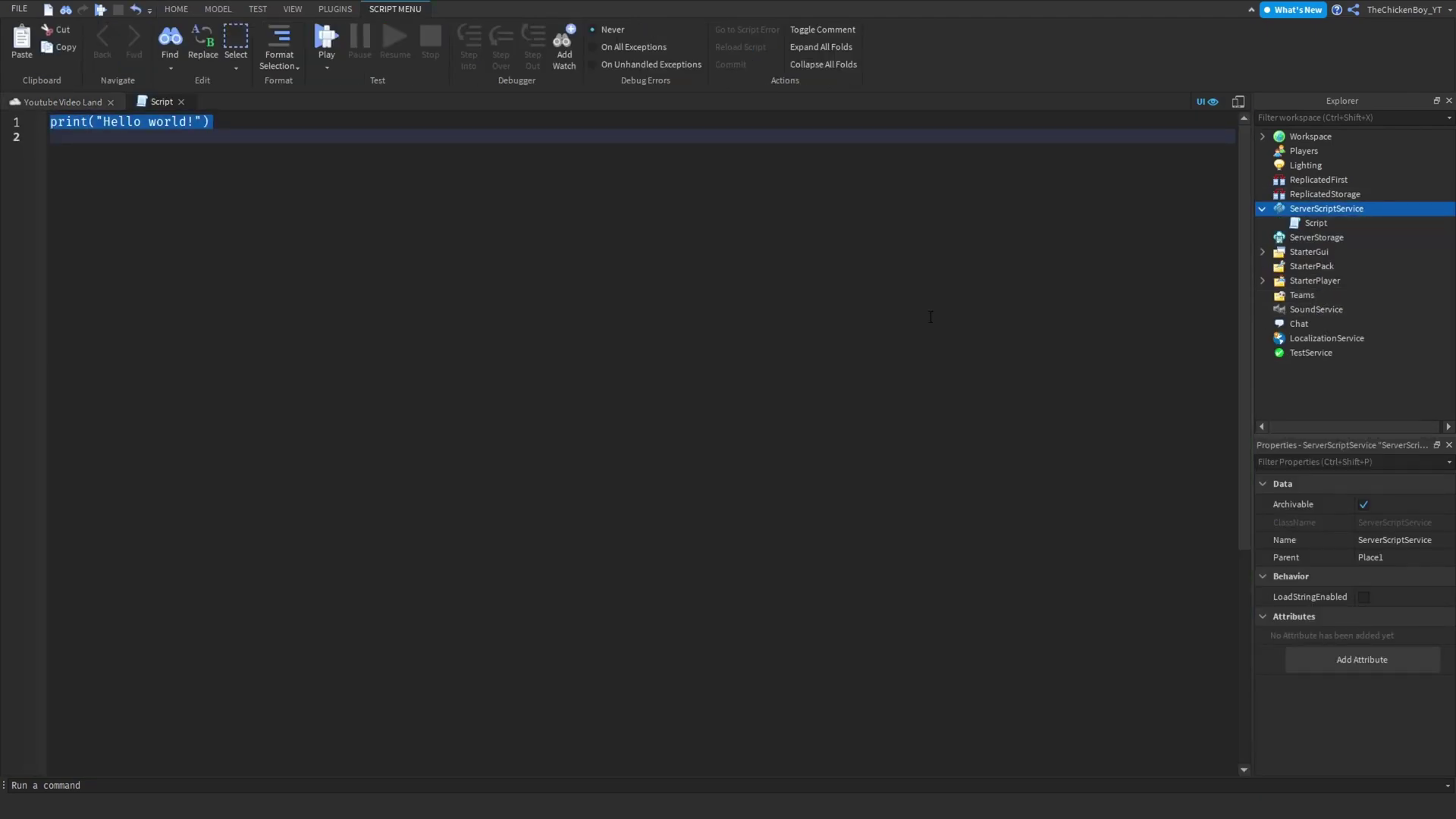
key("BackSpace")
scroll(931, 317, "up", 1, "ctrl")
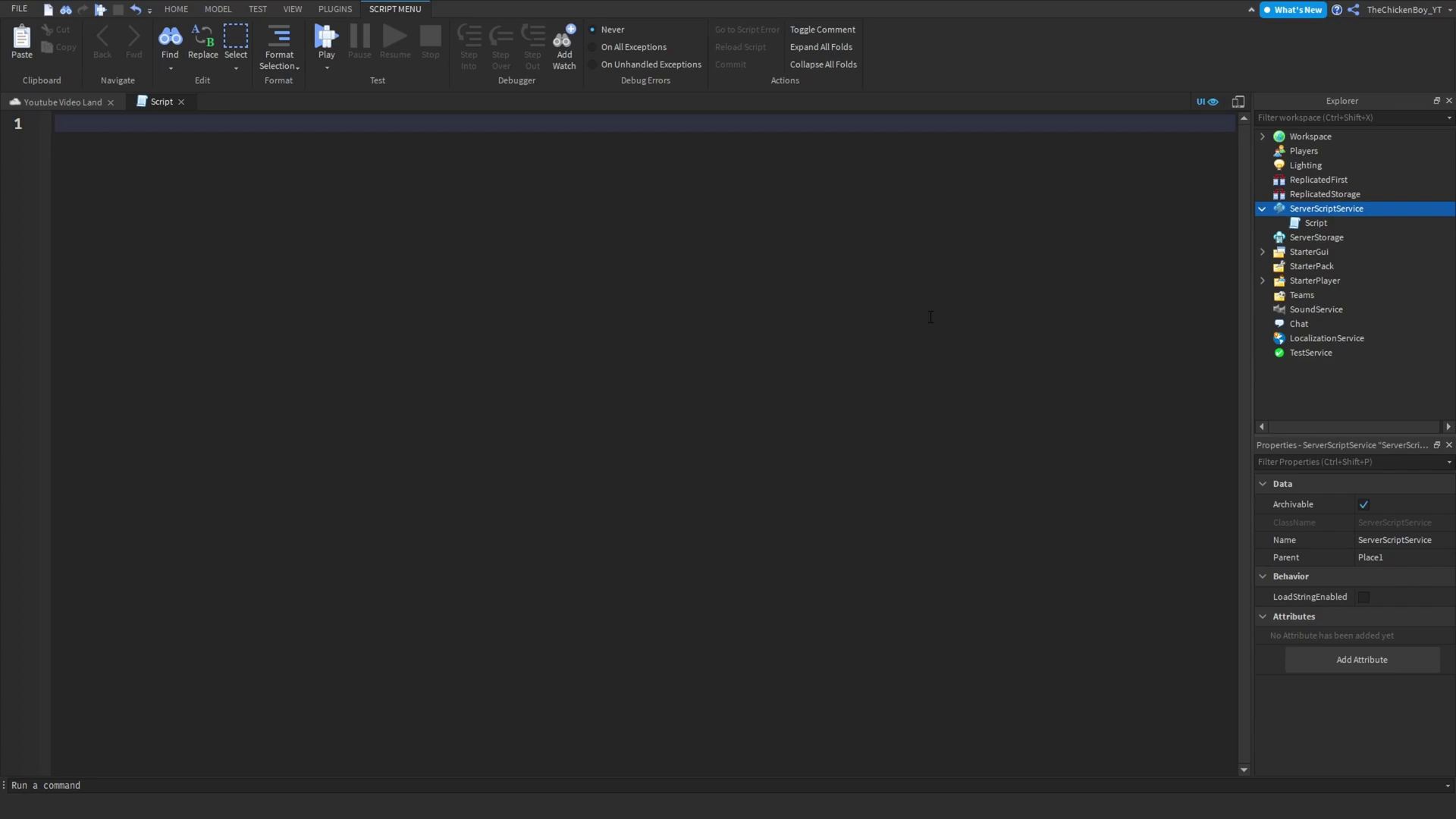
type("loc")
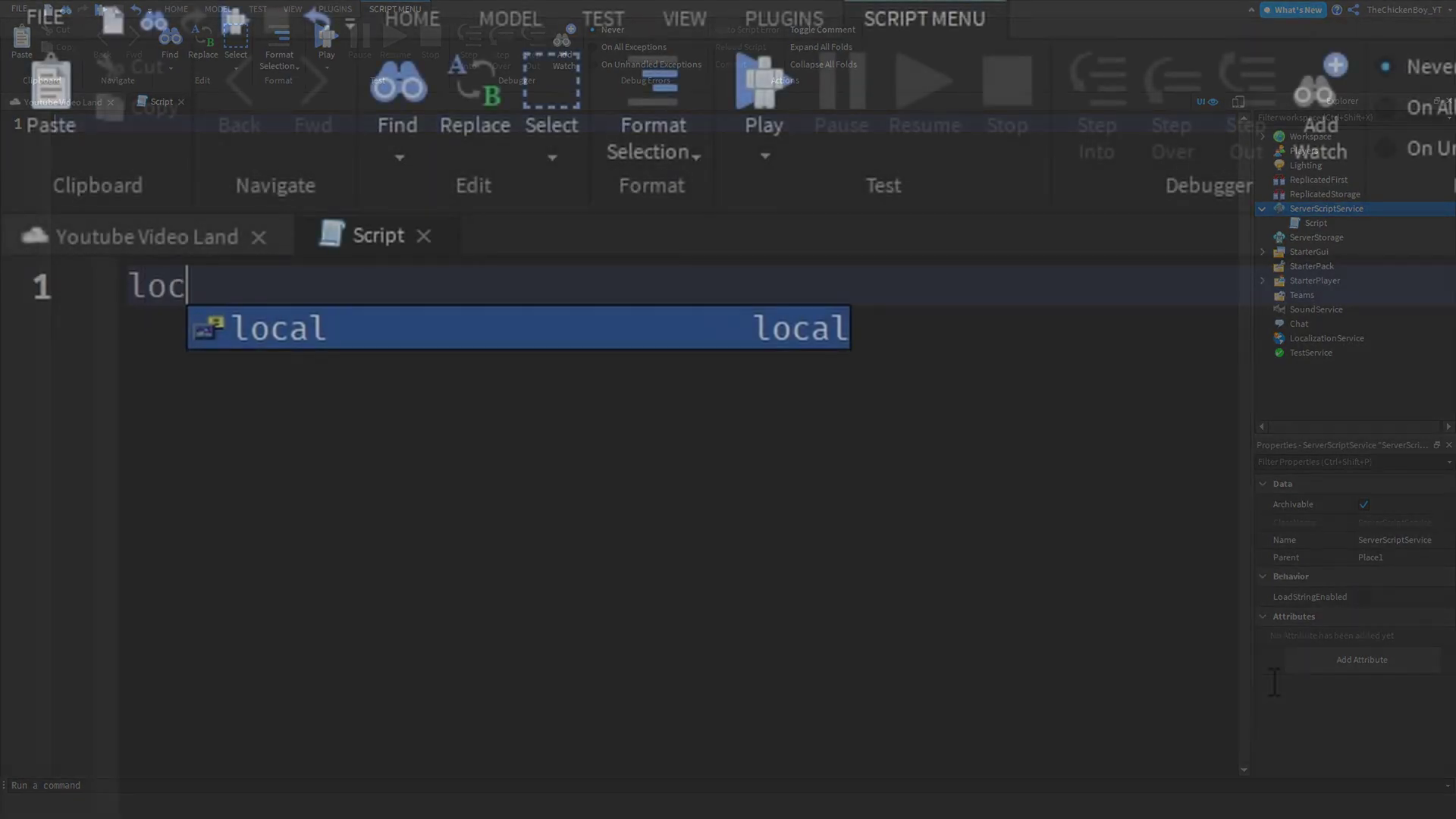
type("al tps = Game:(2Tee")
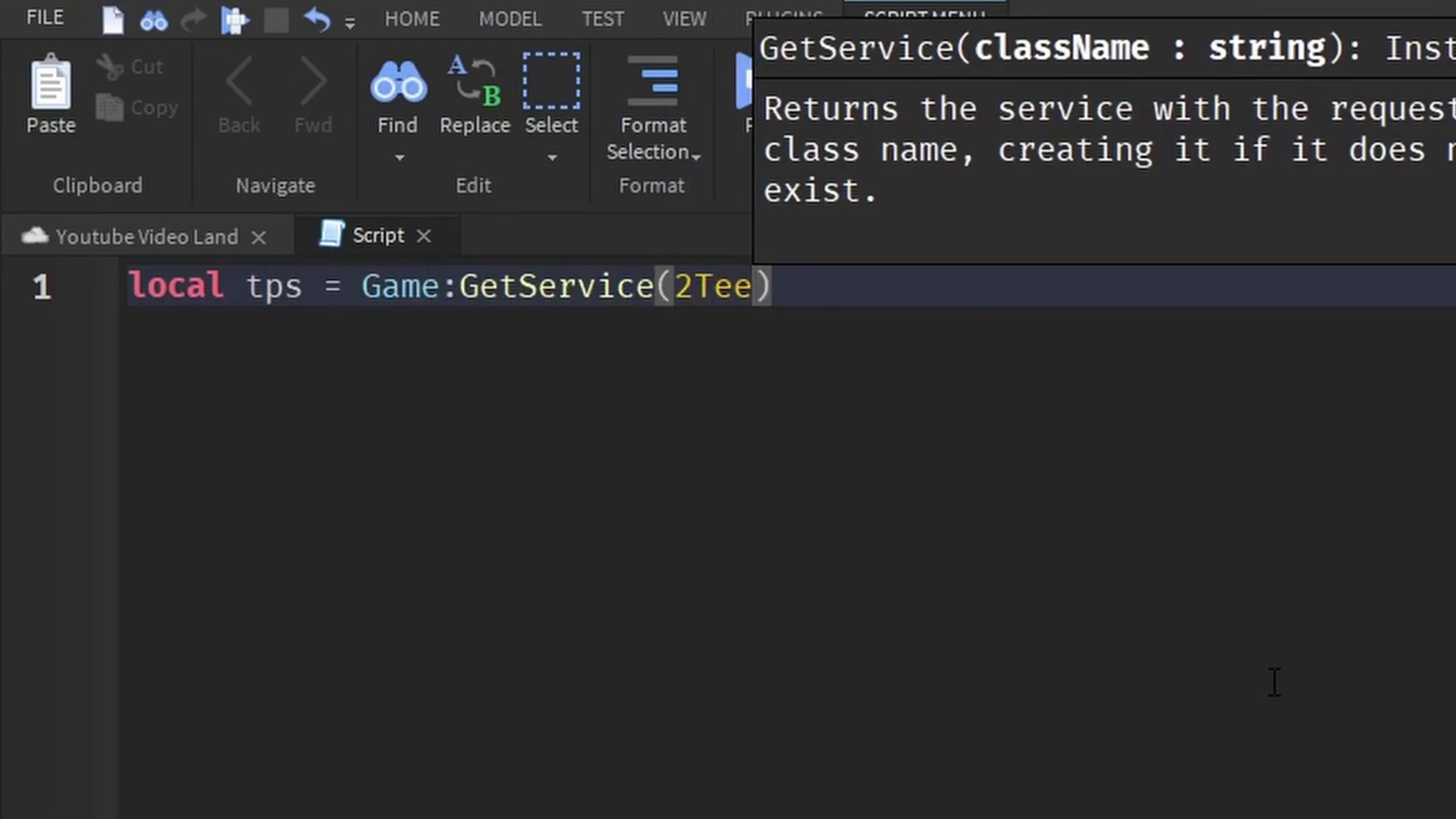
key("BackSpace")
key("BackSpace")
key("BackSpace")
type("\"")
key("Down")
key("Return")
double_click(400, 287)
type("ga")
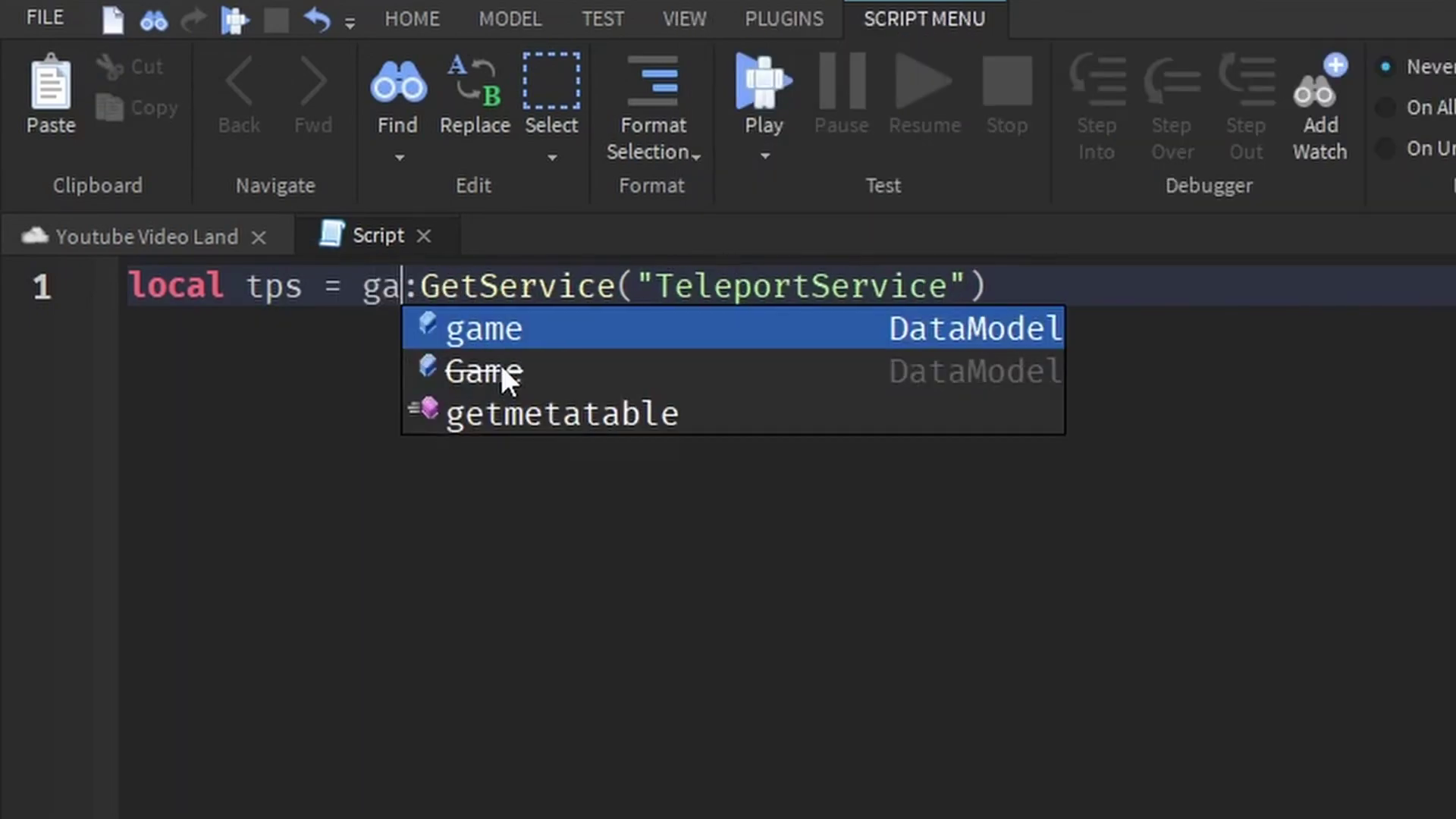
key("Return")
left_click(1336, 328)
key("Return")
type("local placeid = ")
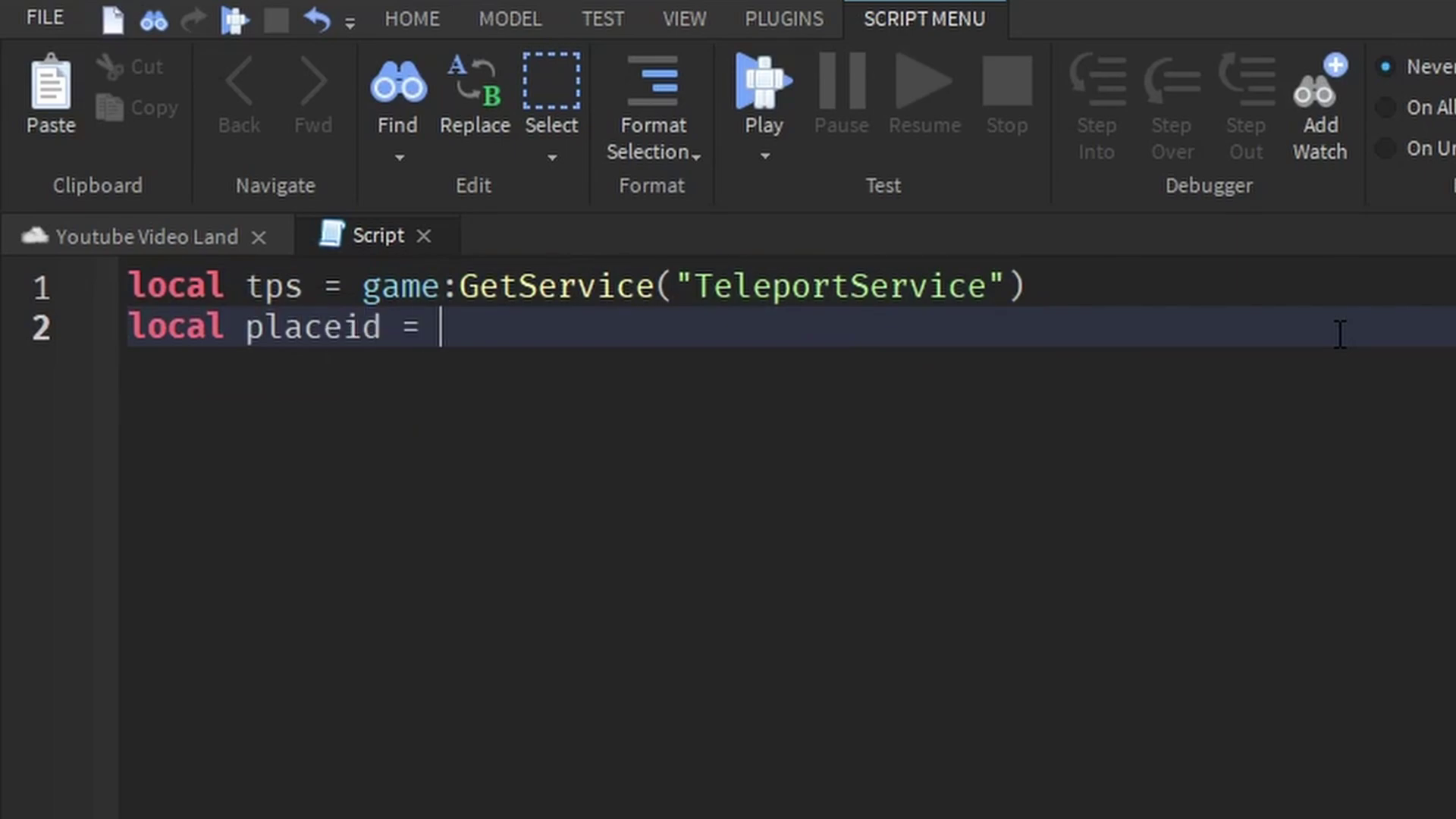
type("8801743926")
key("Return")
Add a BindToClose handler that sets every player's ShutdownGui.Enabled to true
key("Return")
type("gae")
key("Return")
type(":BindToClose(")
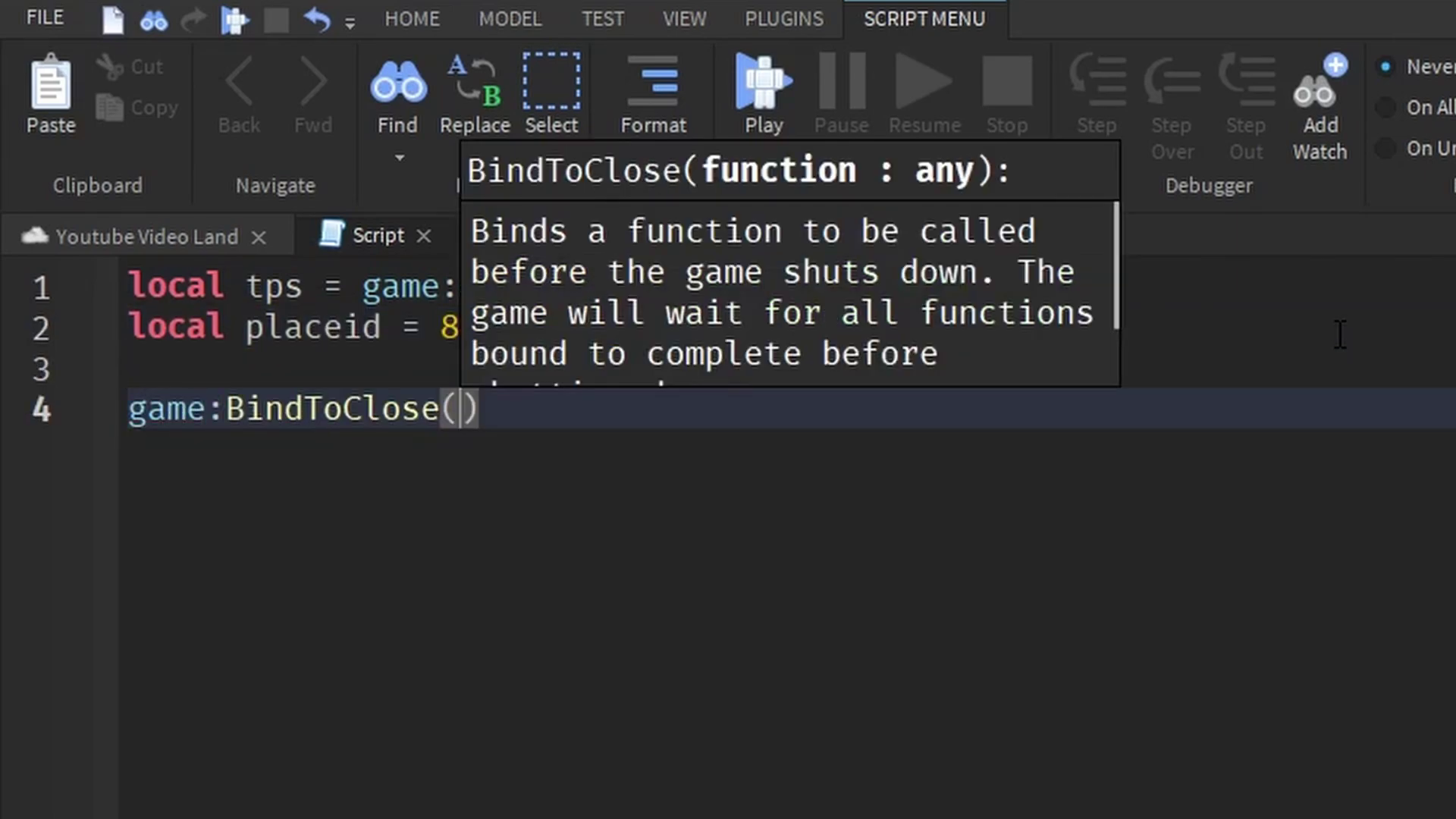
type("function()")
key("Return")
type("for i,playe")
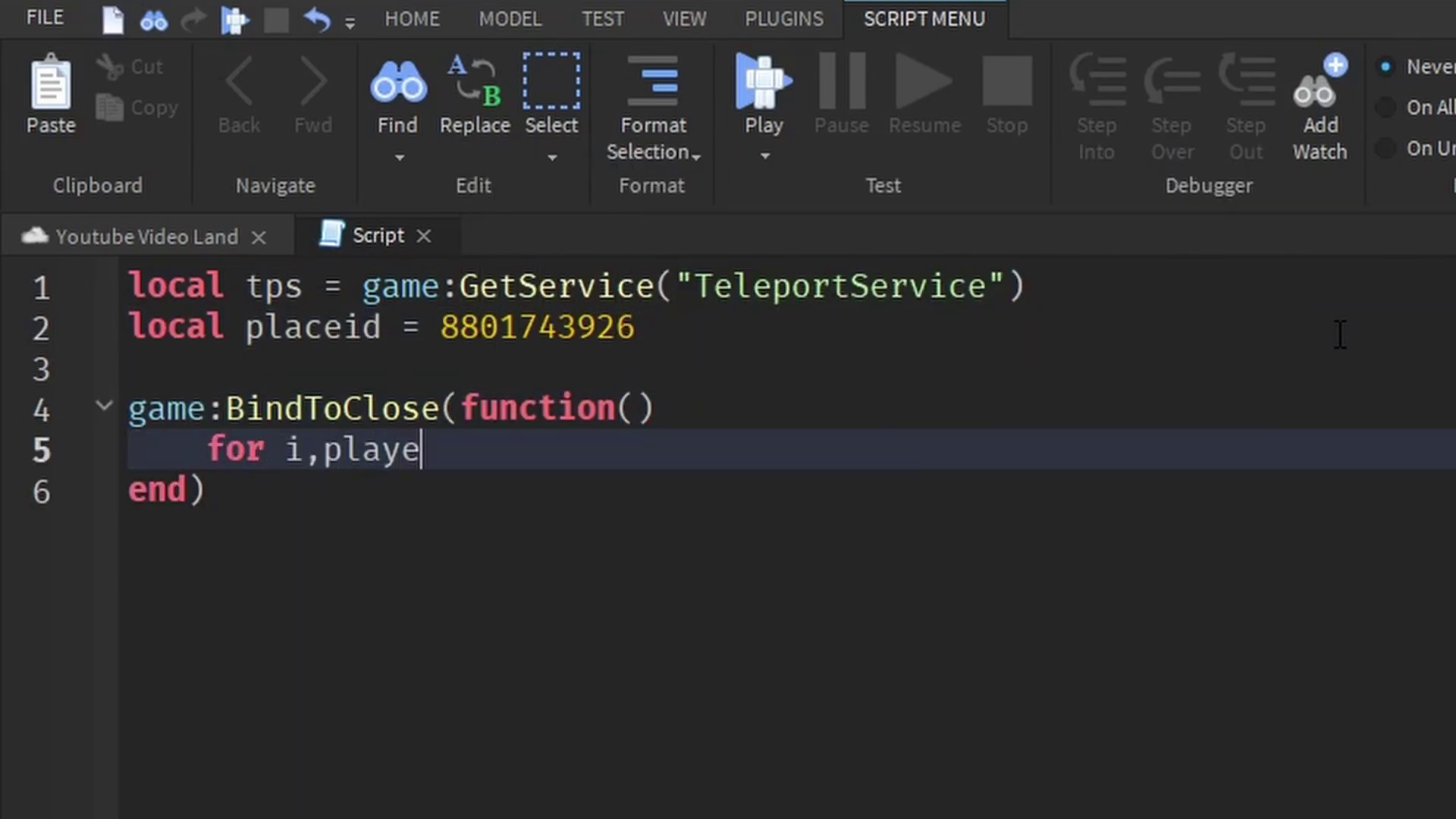
type("r in pairs(game.Playe")
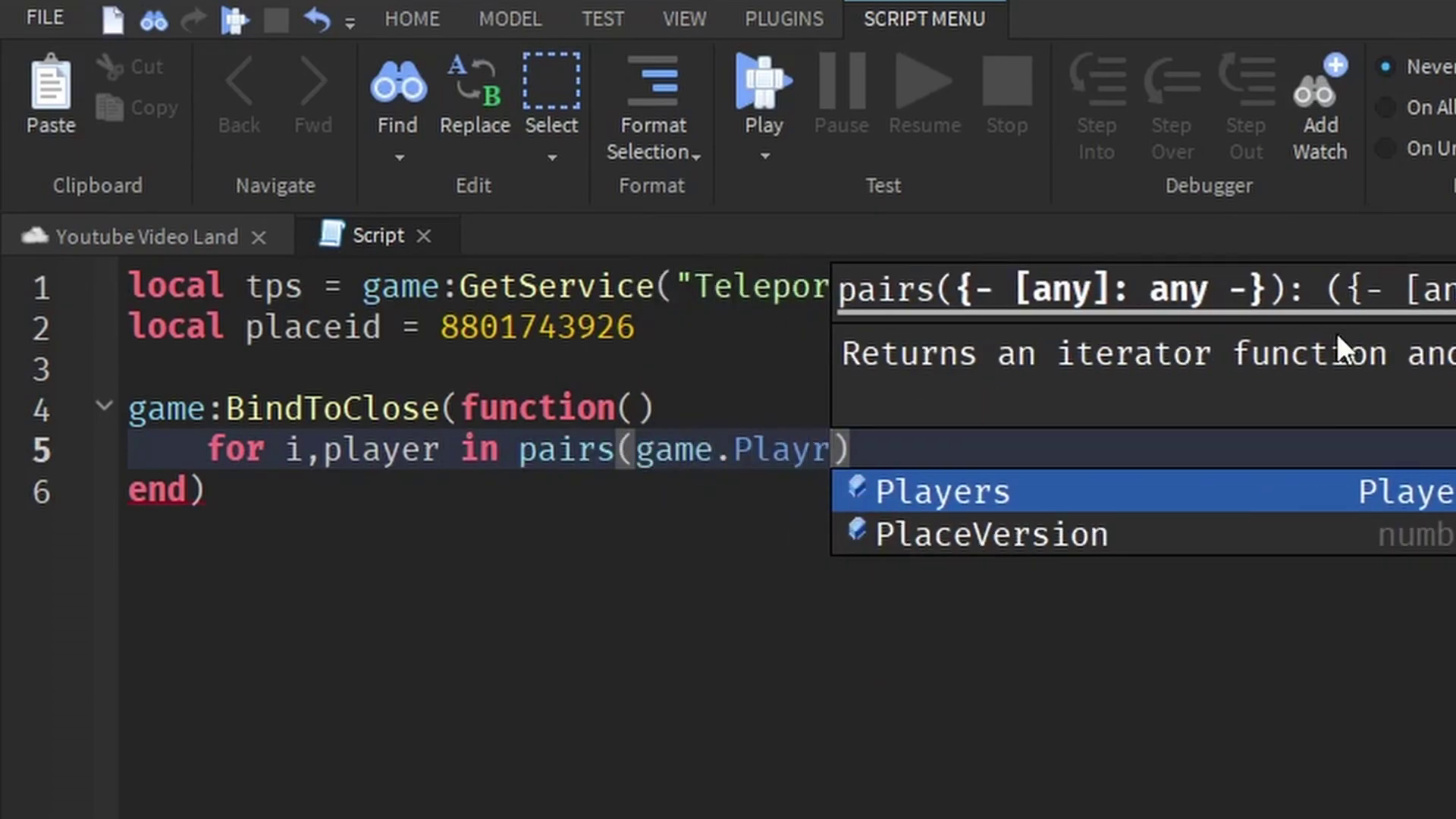
type("rs:Get")
key("Tab")
type("()) do")
key("Return")
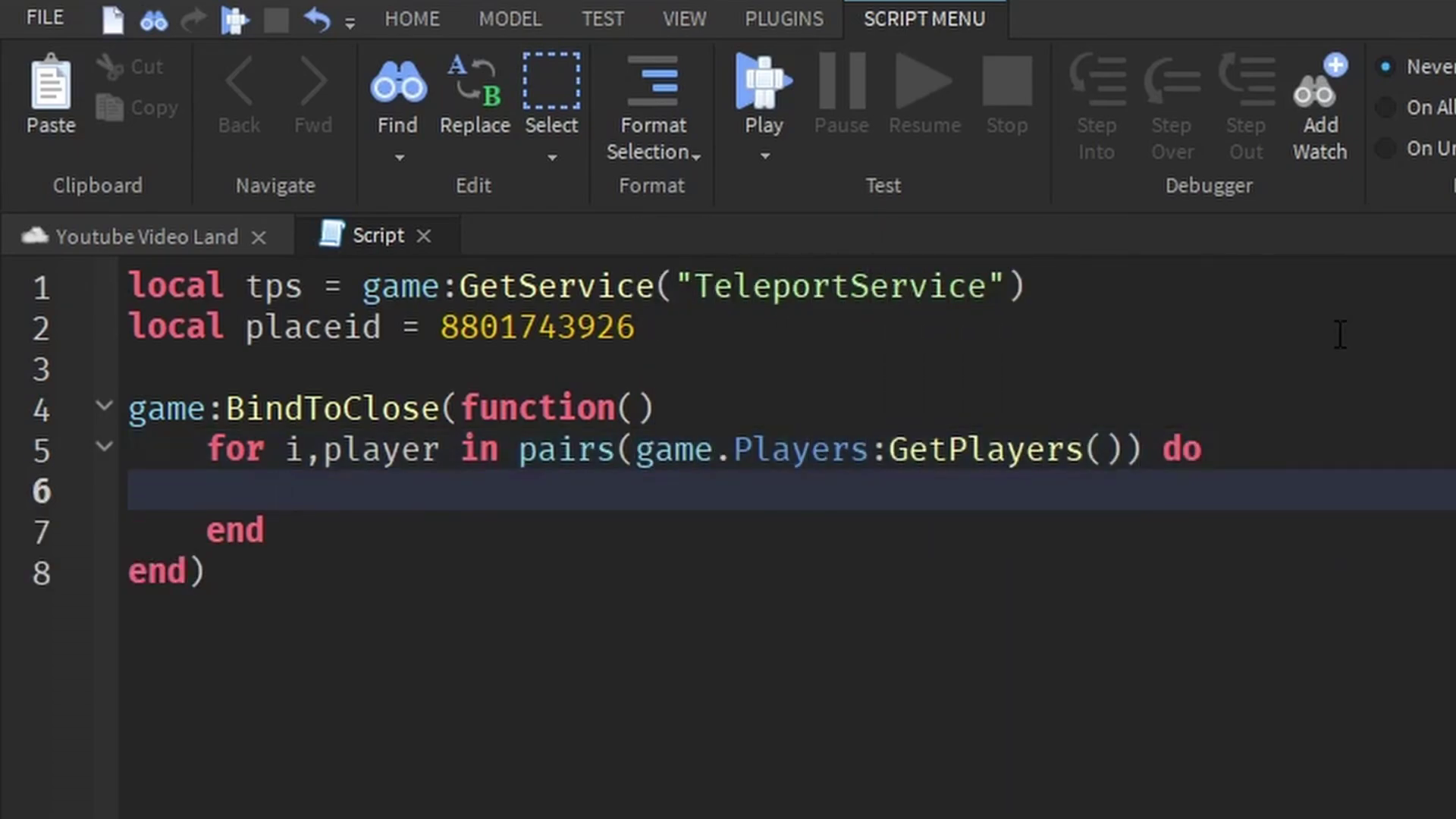
type("player.Play")
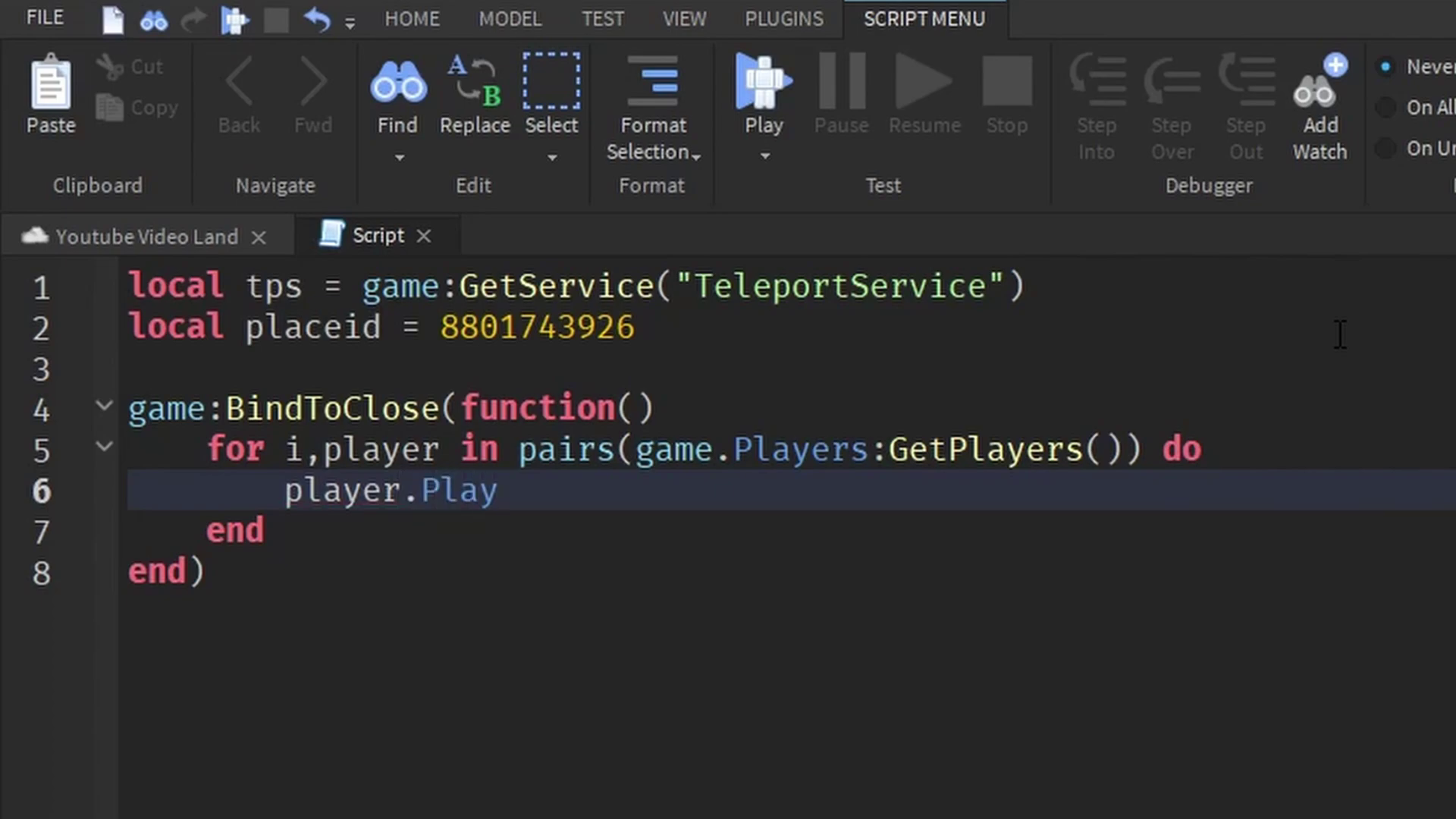
type("erGui.SHutdow")
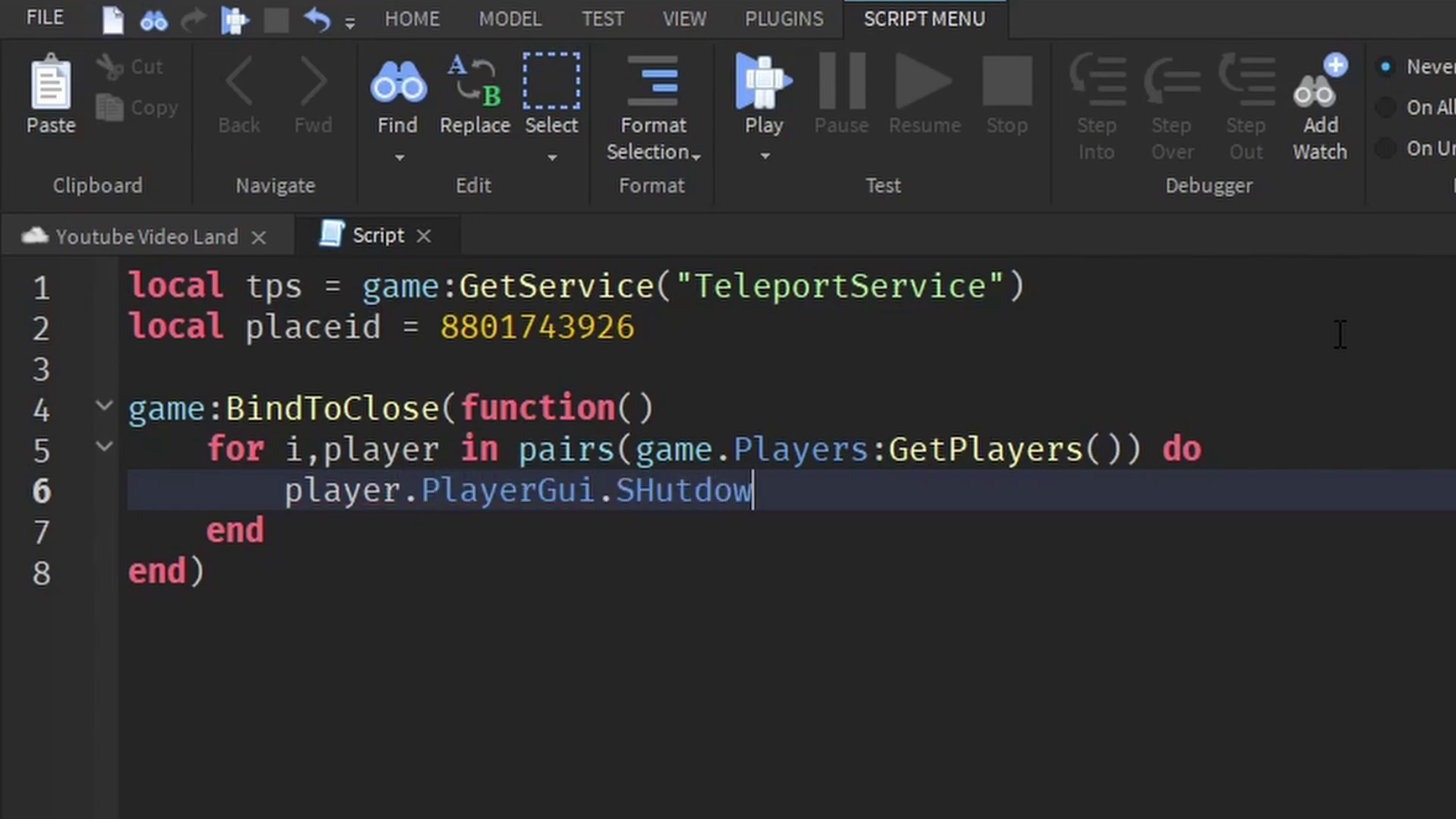
key("BackSpace")
key("BackSpace")
key("BackSpace")
type("hutdownGui.Enav")
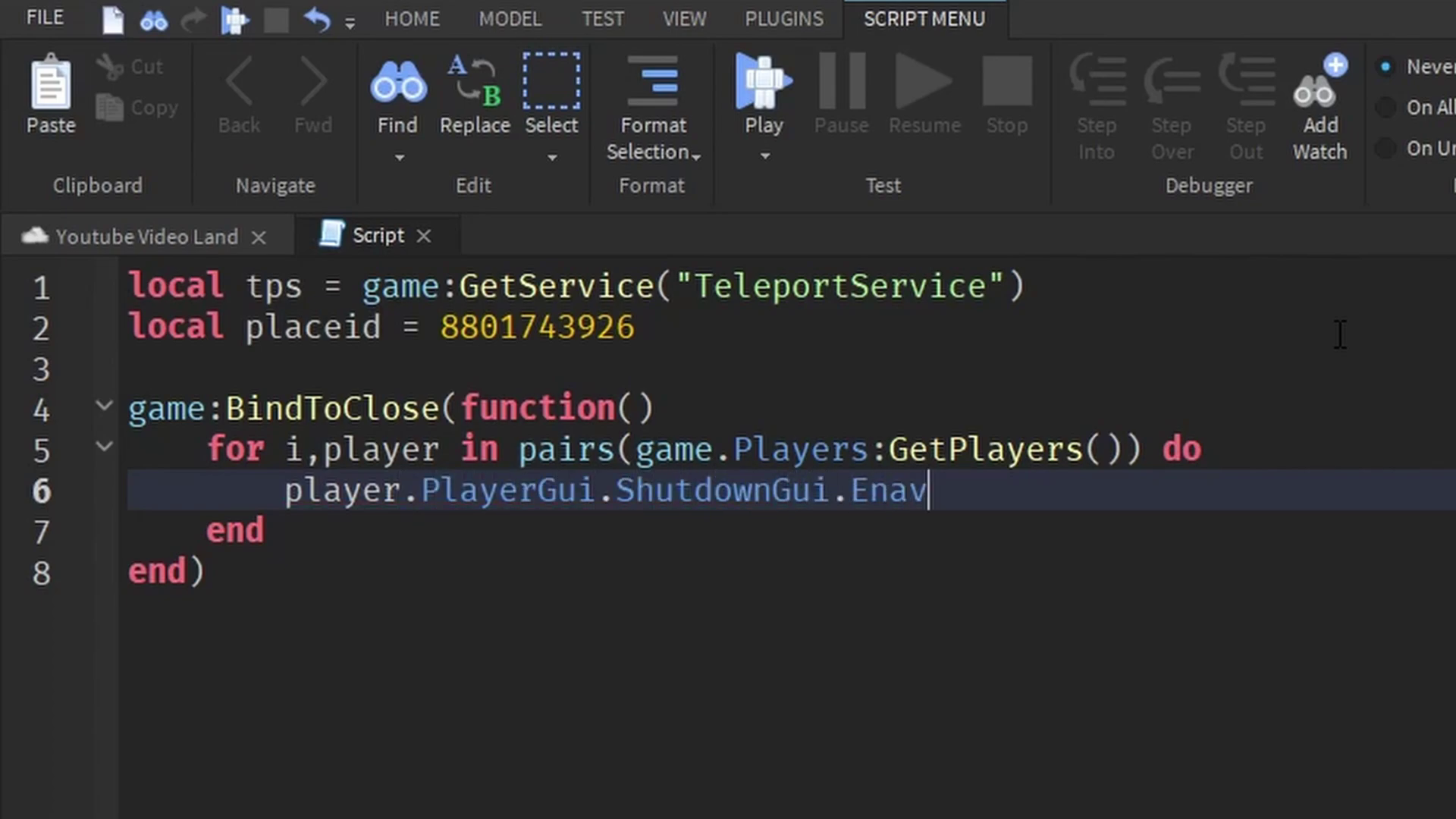
key("BackSpace")
type("bled = t")
key("Return")
key("Return")
key("BackSpace")
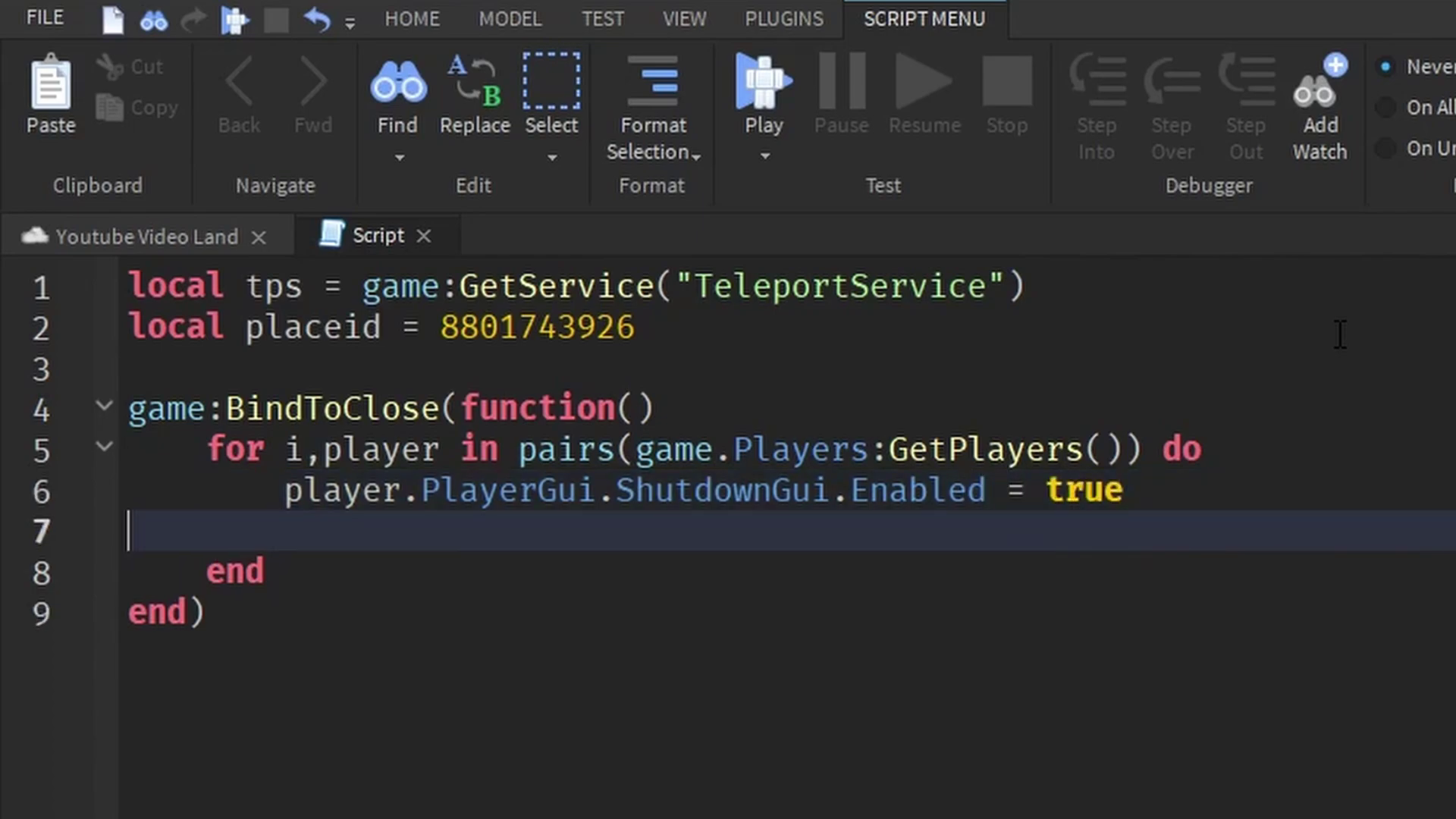
key("BackSpace")
Create TeleportOptions tpoption with ShouldReserveServer = true, then wait(10)
left_click(272, 531)
key("Return")
type("local")
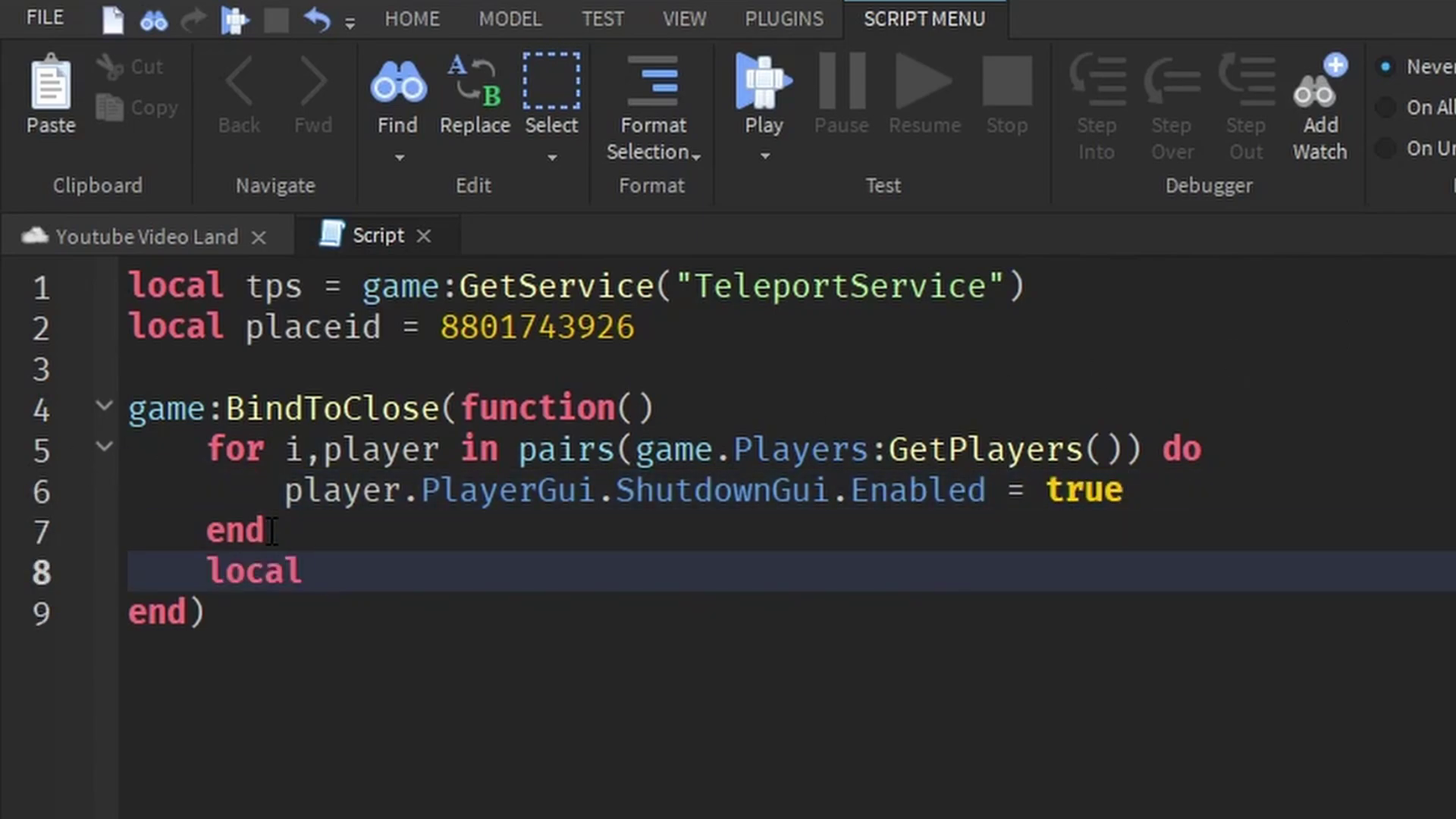
type(" tpoption = Instance.new(\"")
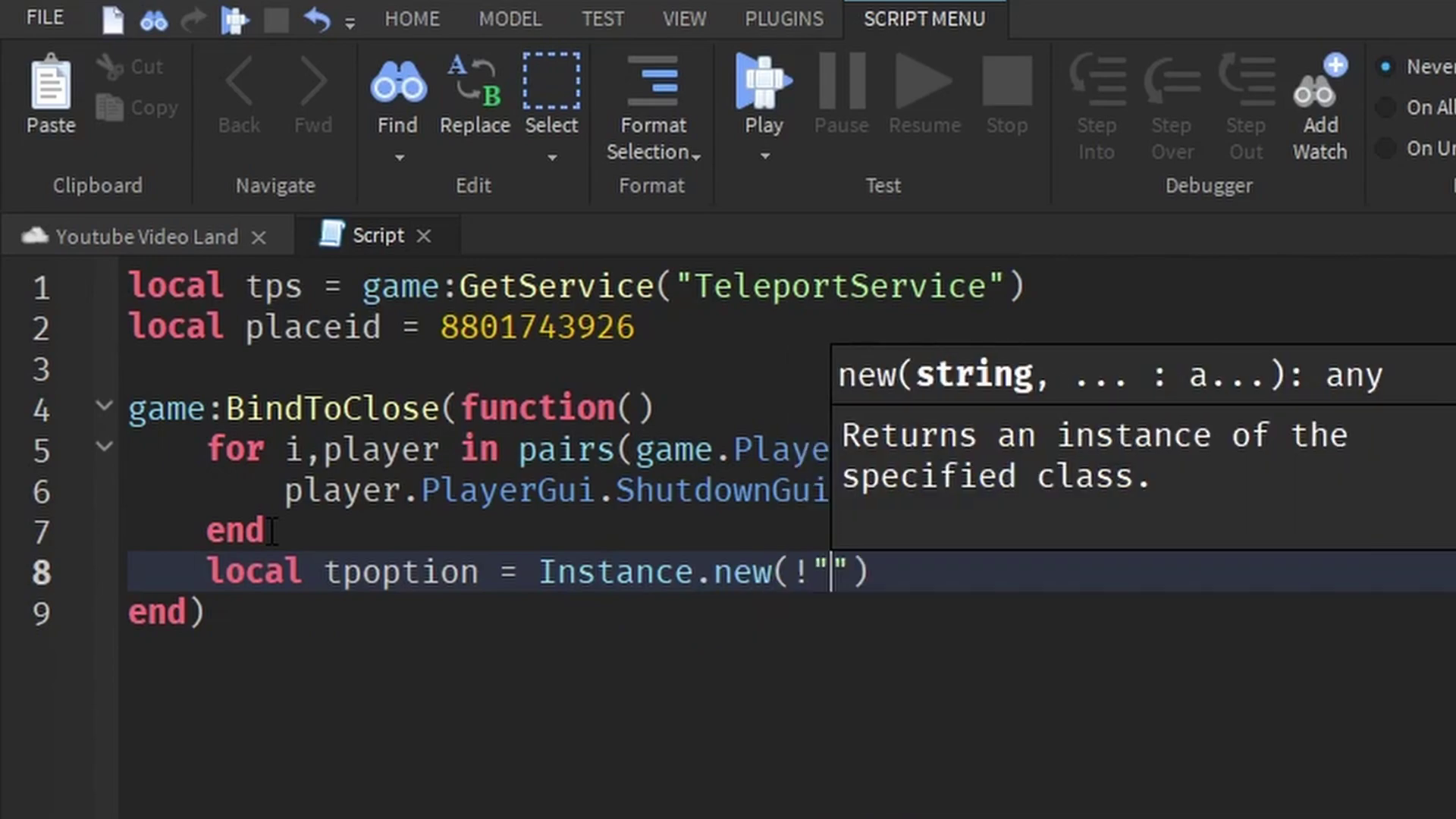
key("Return")
type("TeleportOptions")
key("Return")
type("tpoption.")
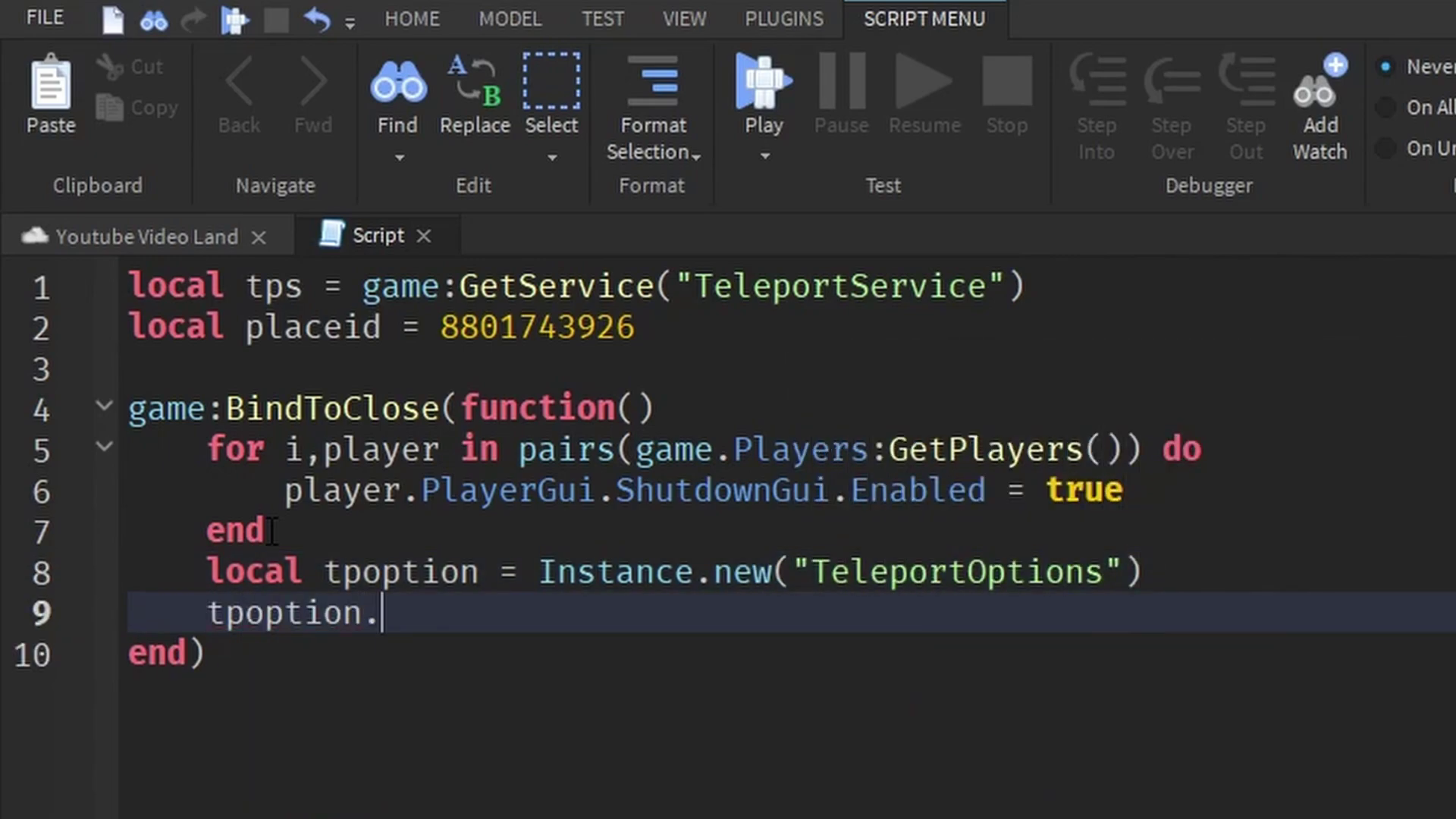
type("ShouldReserveServer = true")
key("Return")
type("wait(10)")
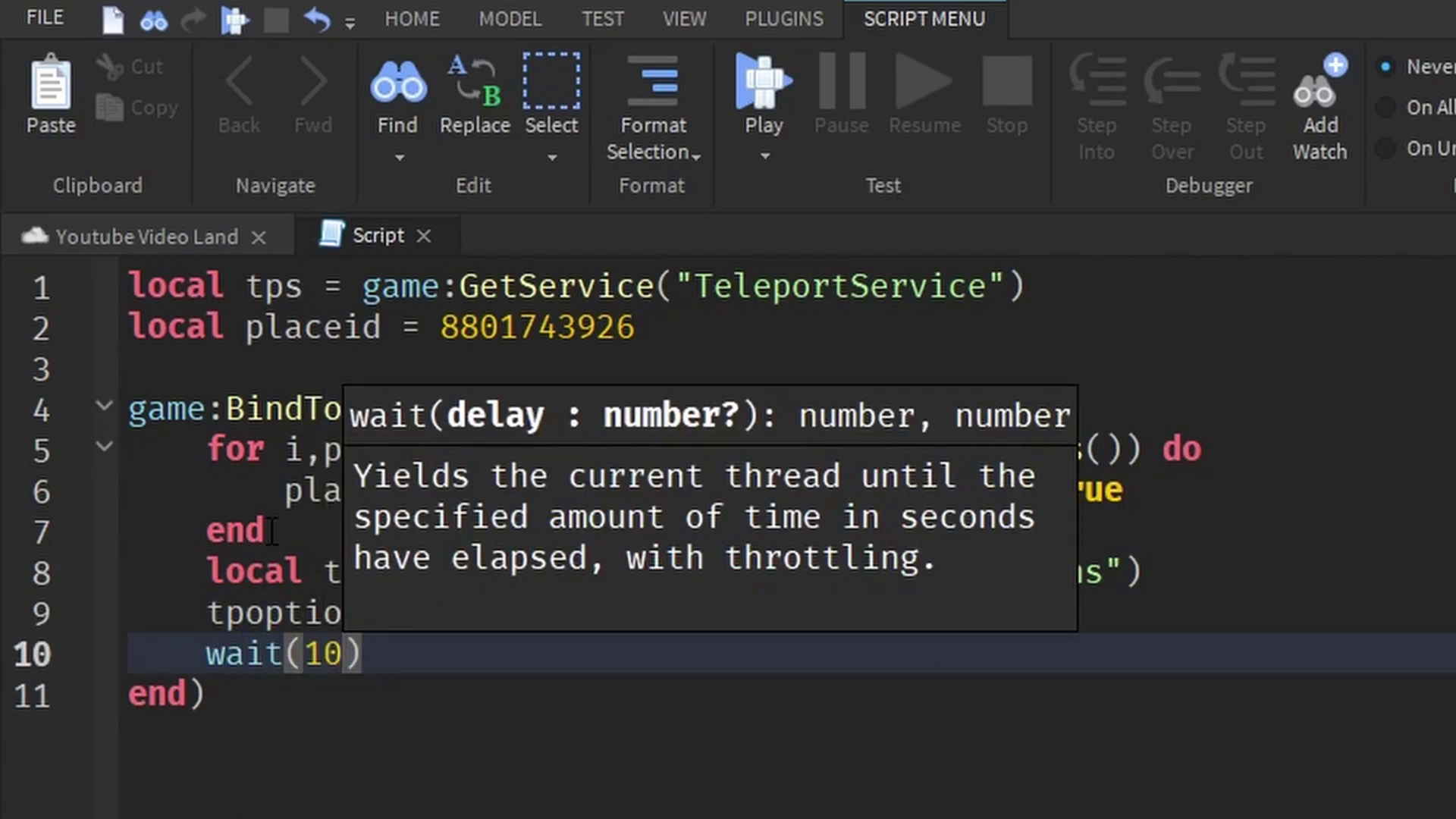
key("Return")
Call tps:TeleportAsync(placeid, game.Players:GetPlayers(), tpoption) followed by wait(5)
type("tps:")
key("Tab")
type("(pla")
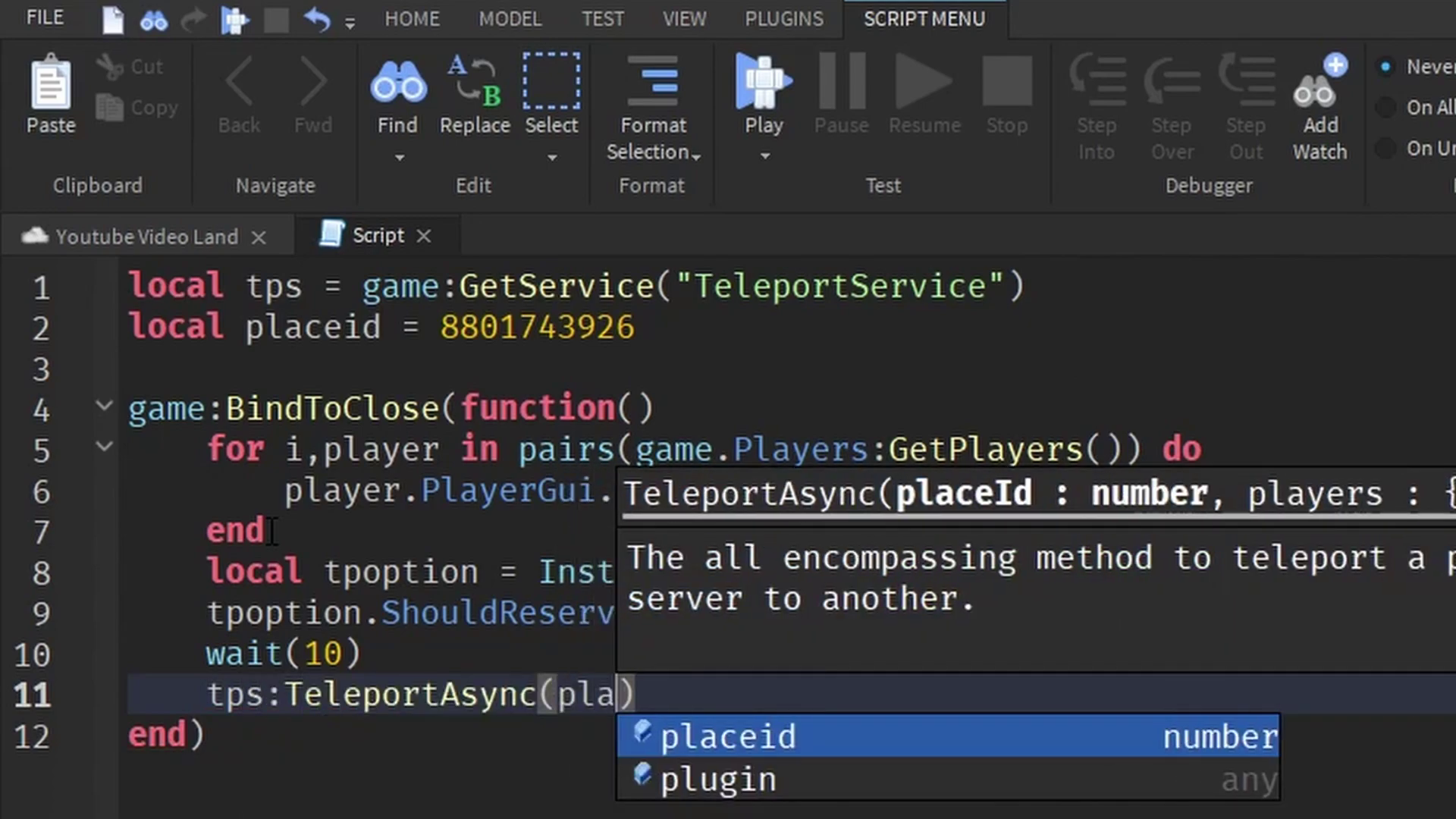
type("ceid,game.Players:Get")
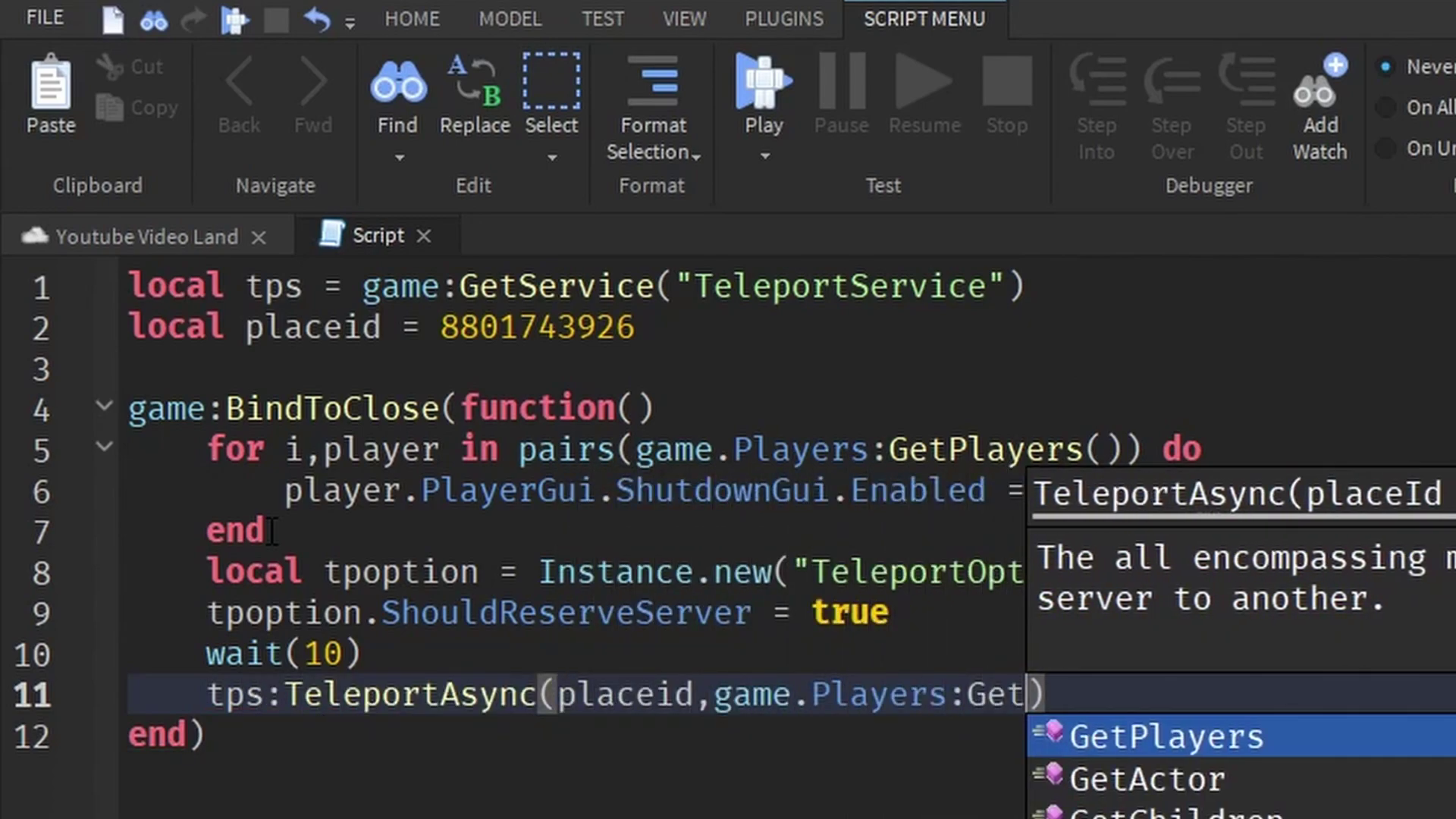
key("Tab")
type("(),tpoption")
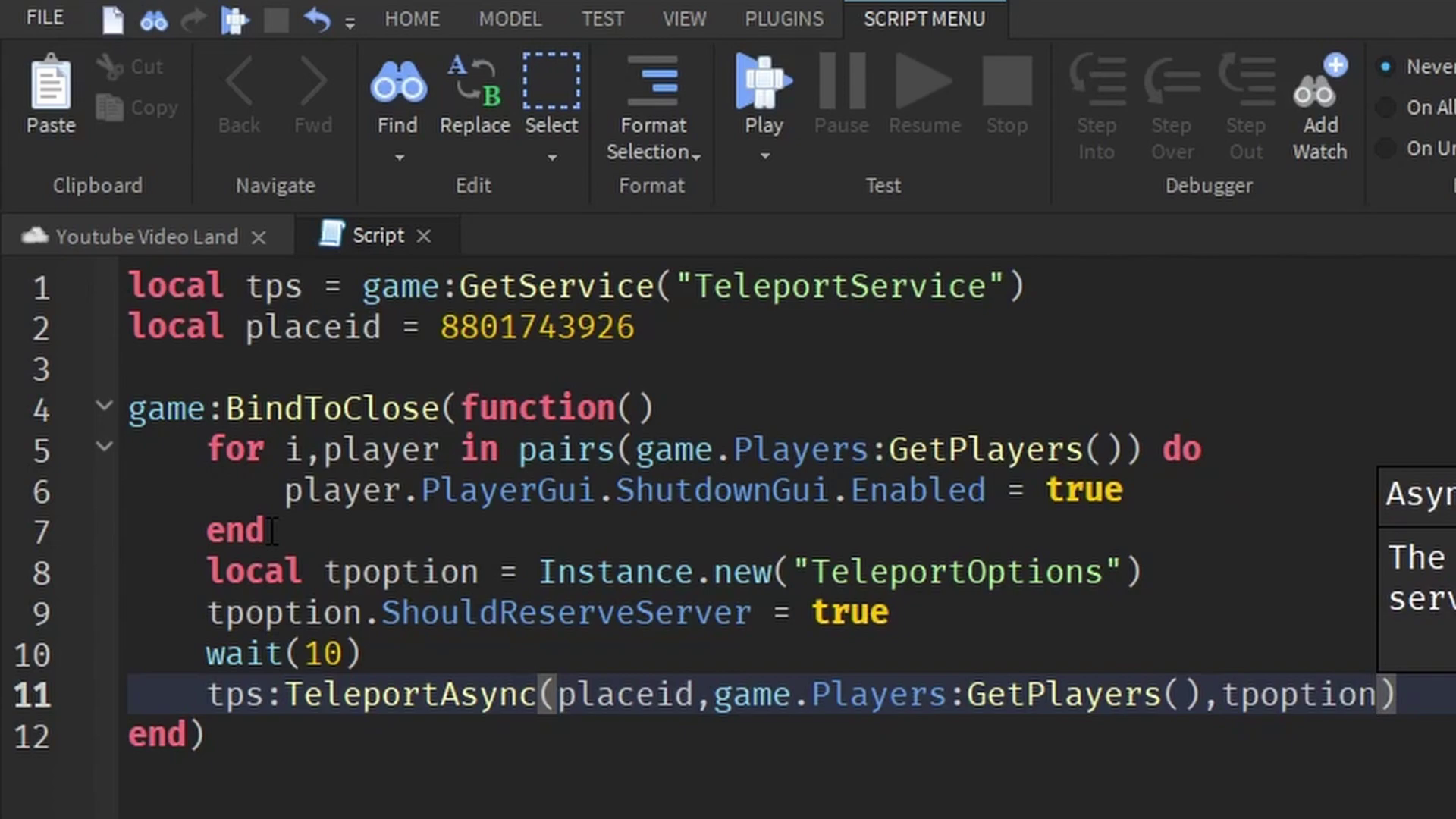
key("End")
key("Return")
type("wait(5")
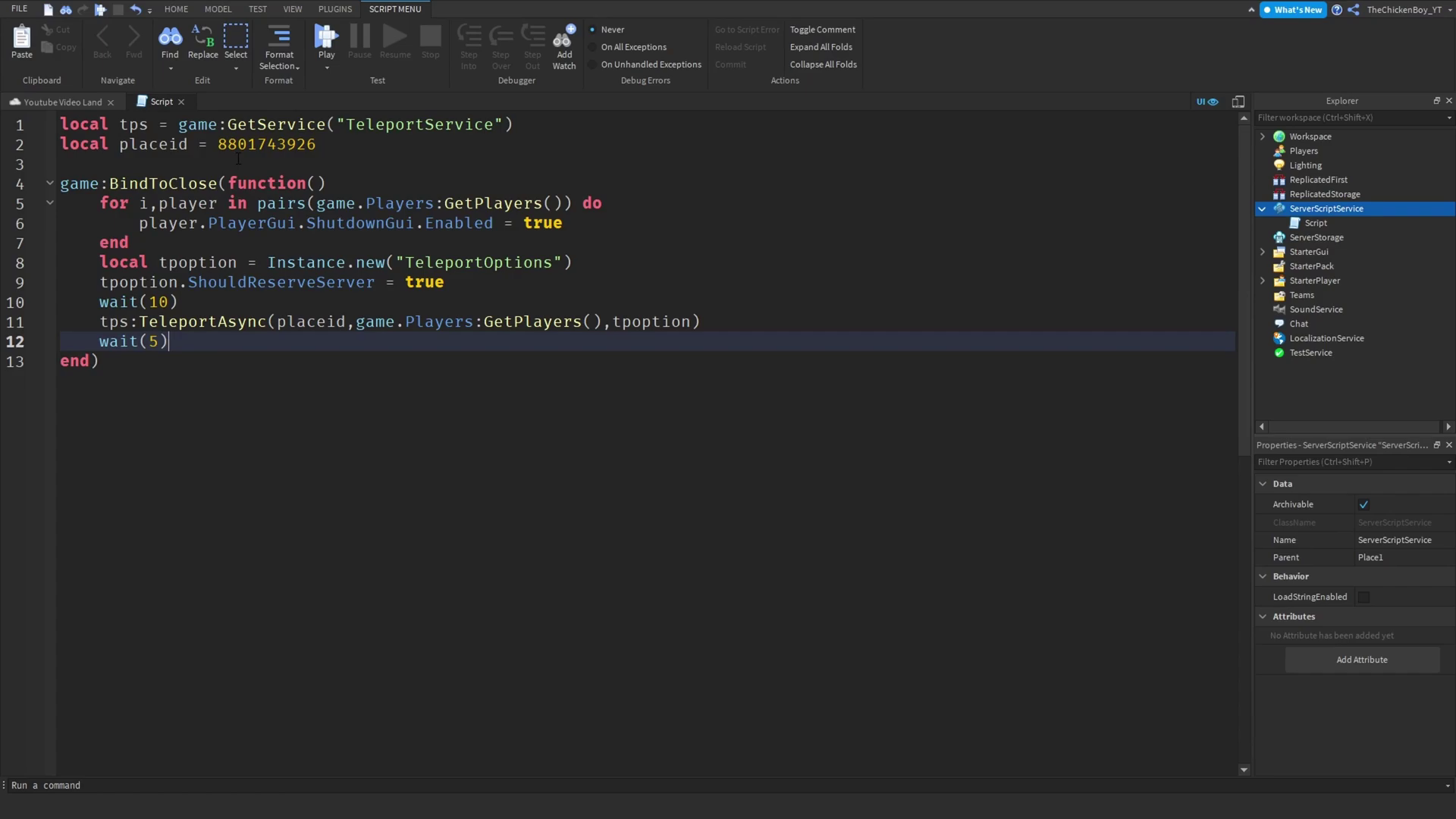
Close the script and open the ShutdownServer place from the Asset Manager
left_click(180, 101)
left_click(231, 264)
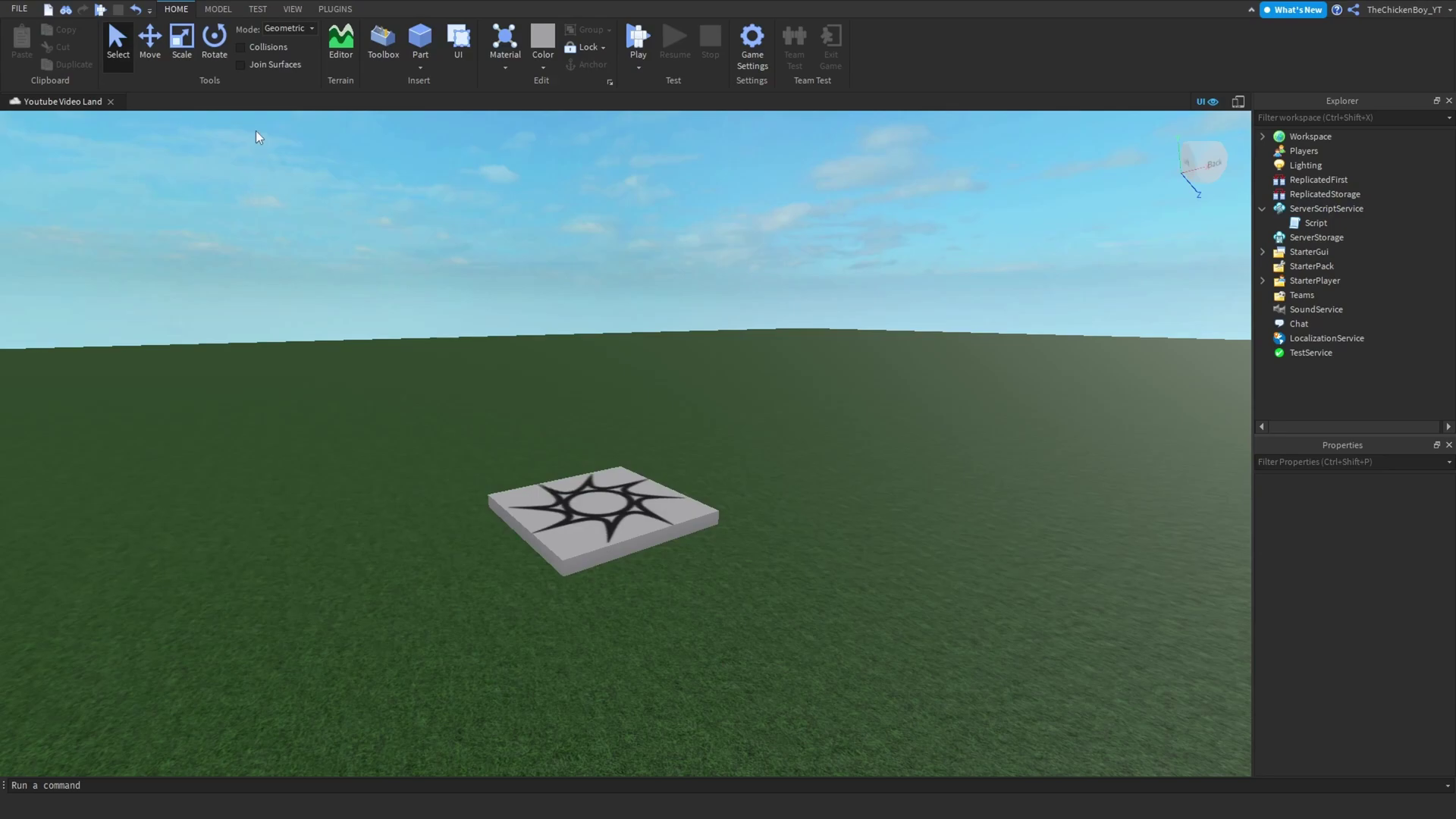
left_click(278, 6)
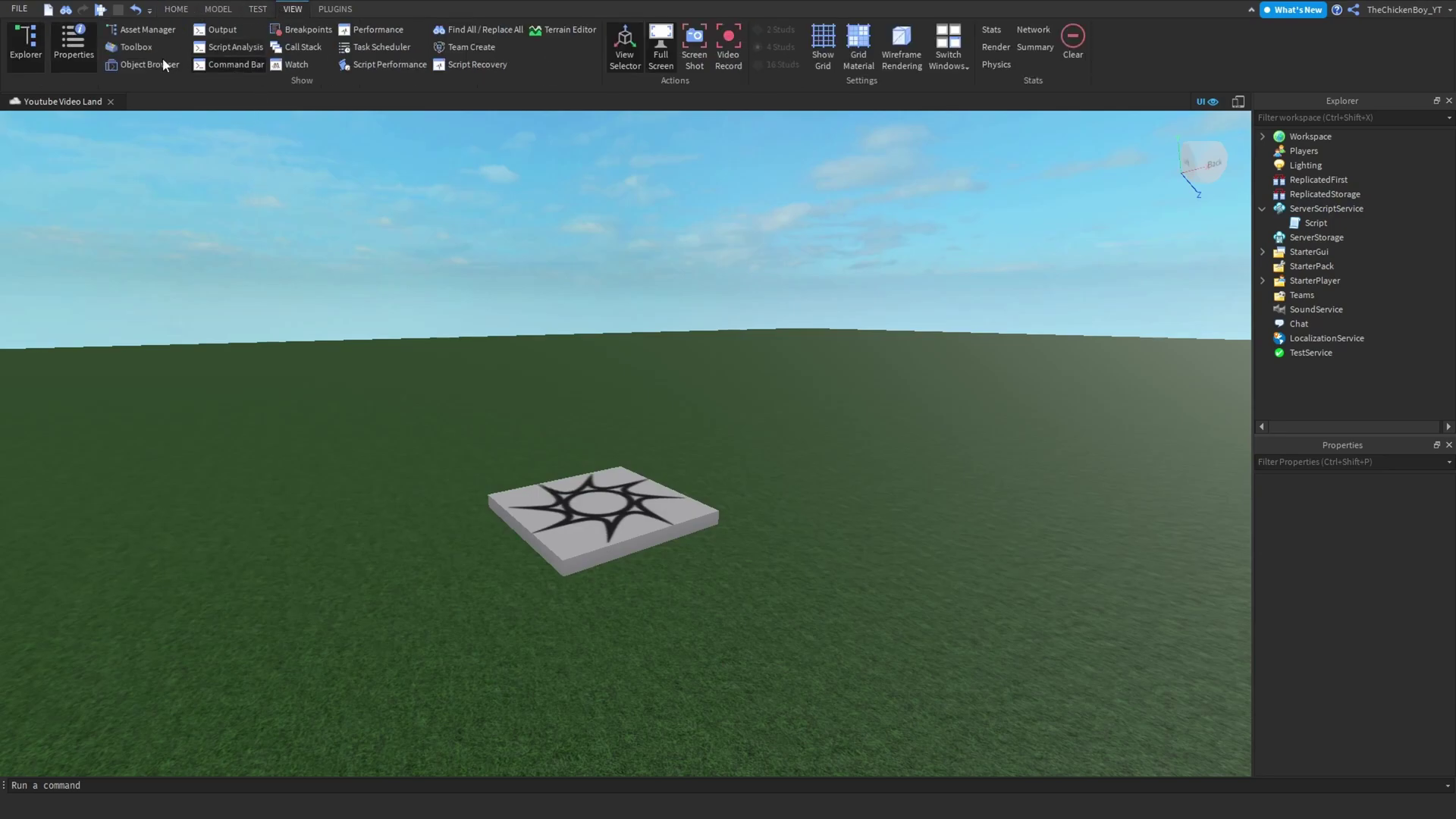
left_click(124, 28)
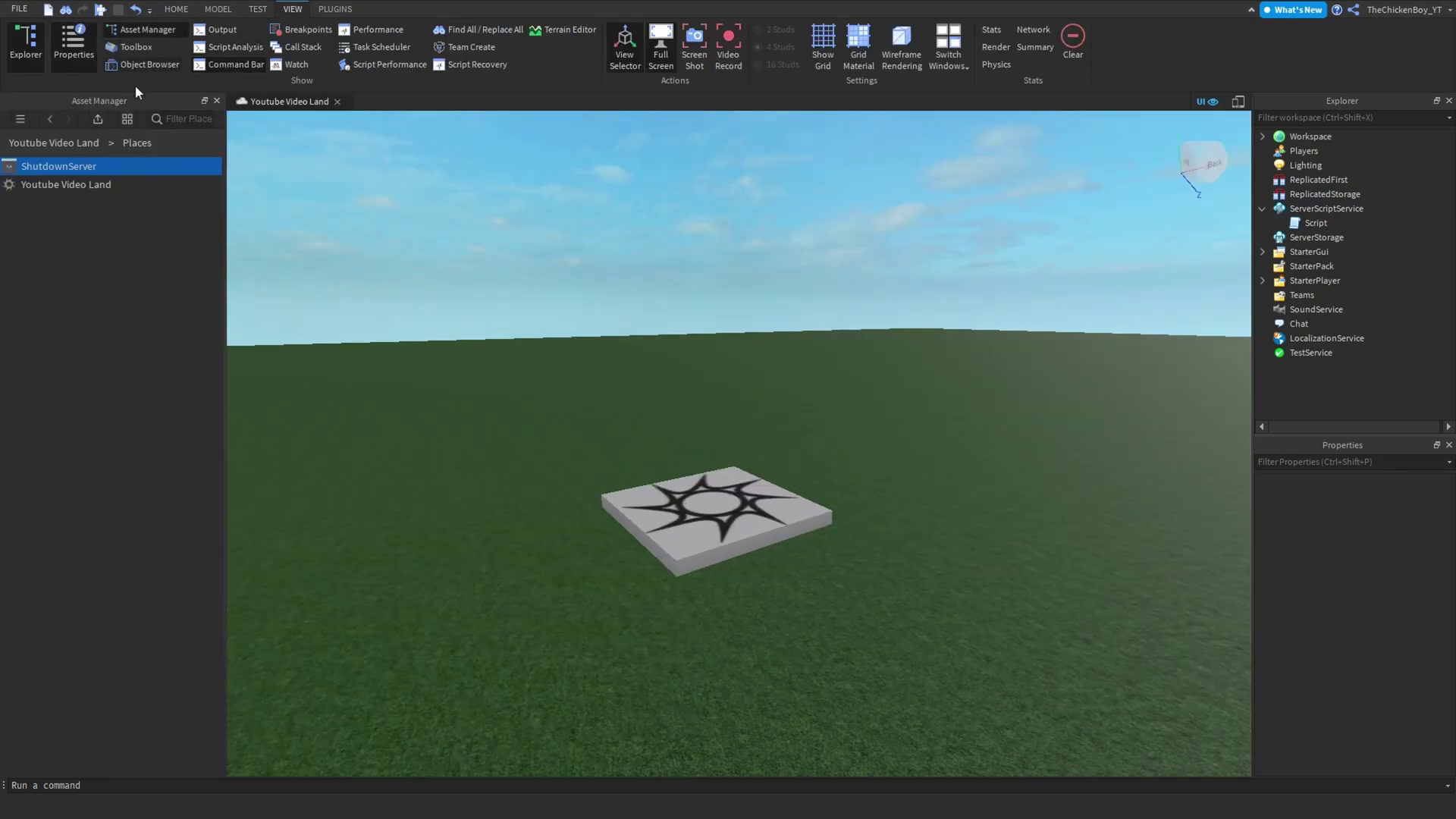
double_click(86, 170)
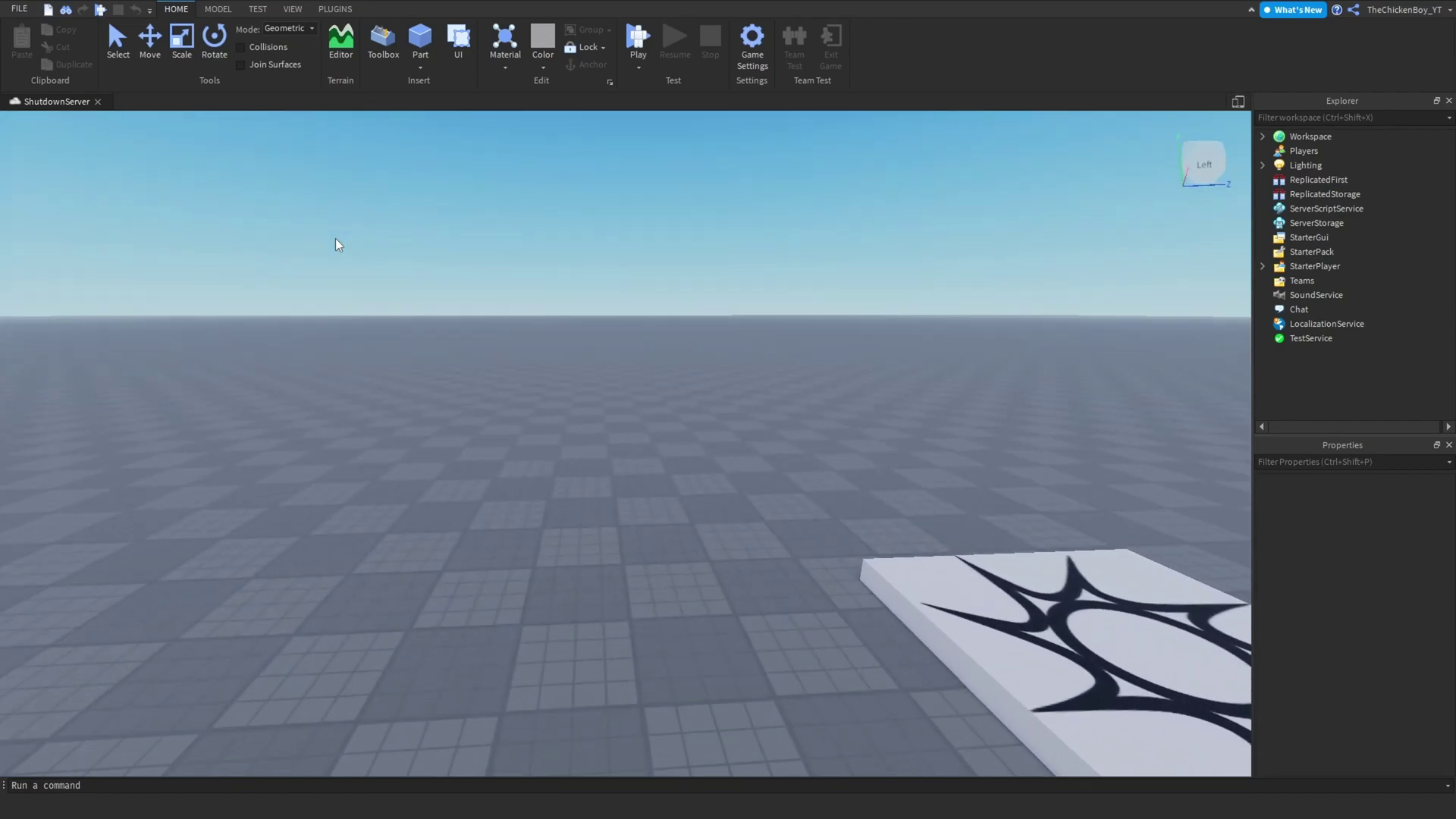
Insert a new Script into the ShutdownServer place's ServerScriptService
right_click_drag(335, 238, 337, 239)
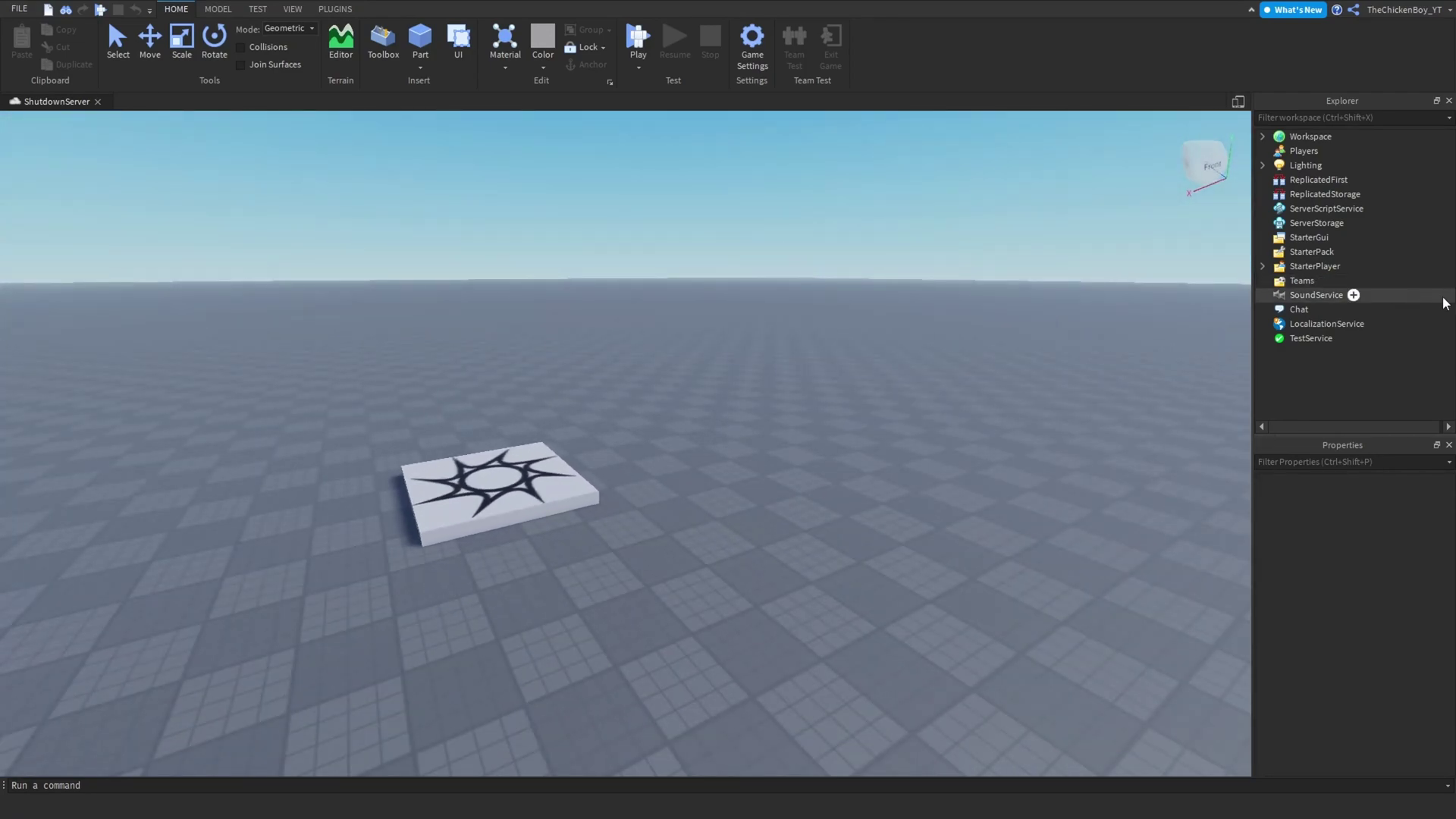
mouse_move(1325, 208)
left_click(1373, 210)
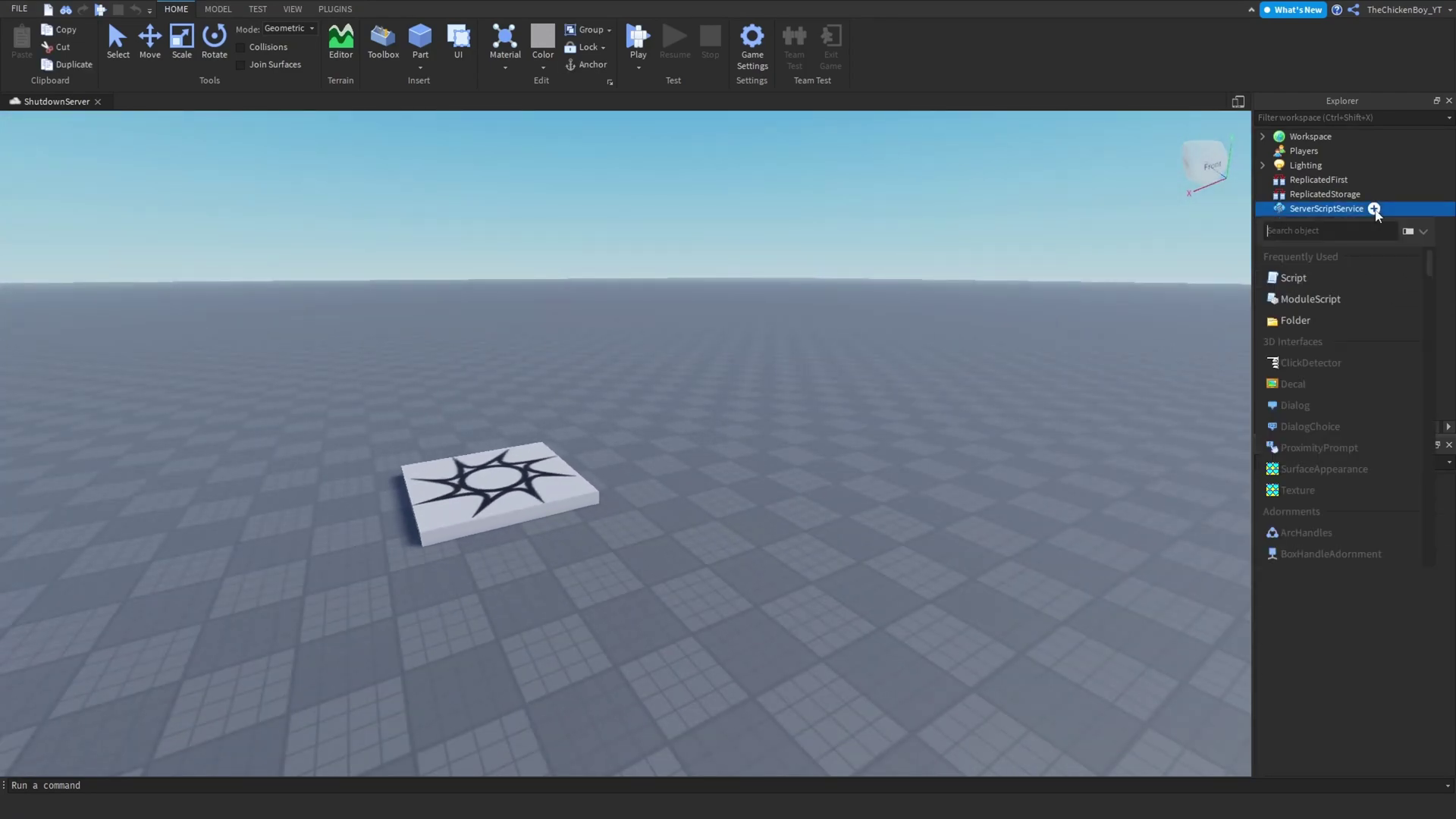
left_click(1348, 279)
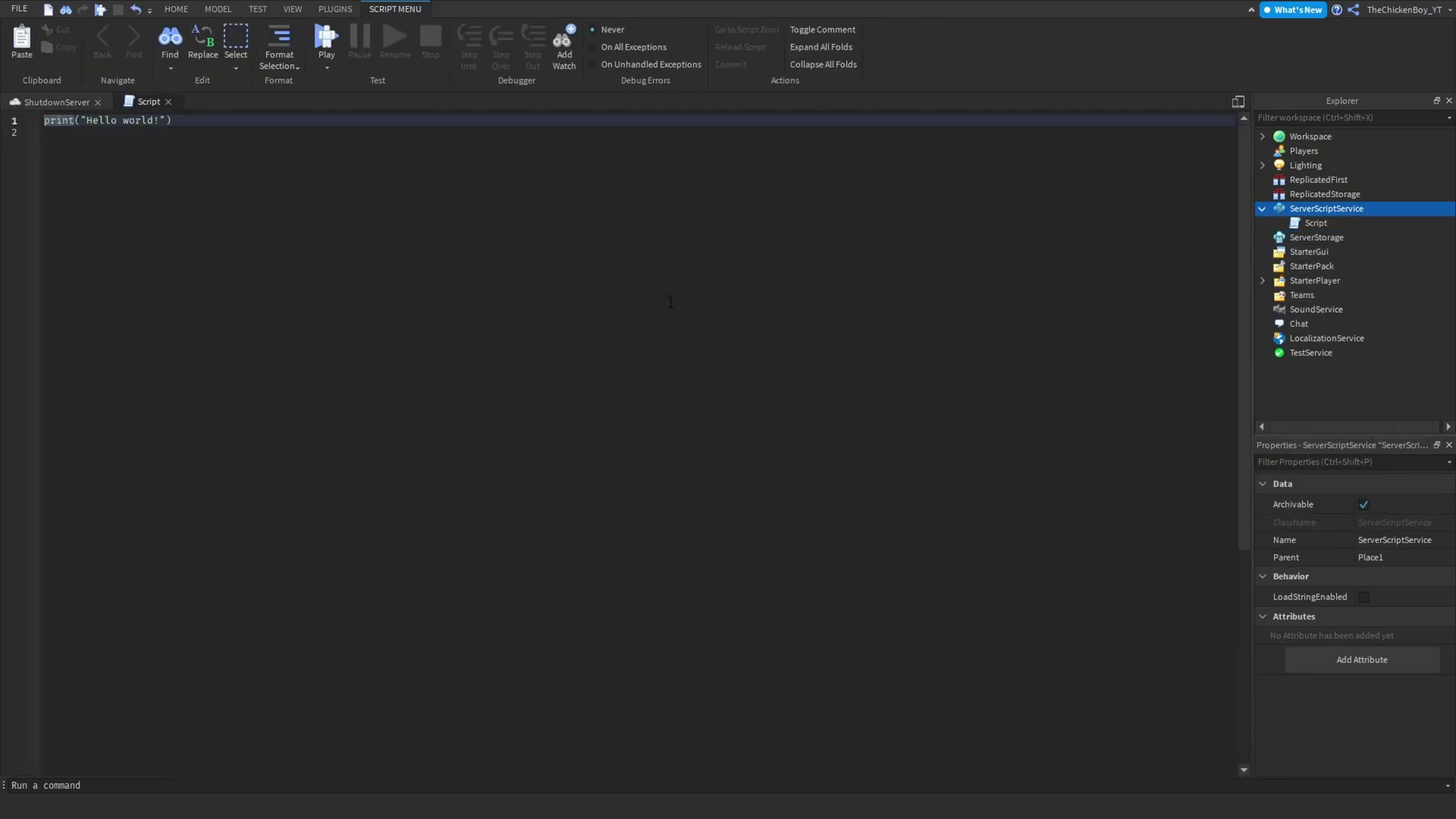
left_click(57, 102)
Copy the Youtube Video Land place ID from the Asset Manager and return to the script
left_click(293, 9)
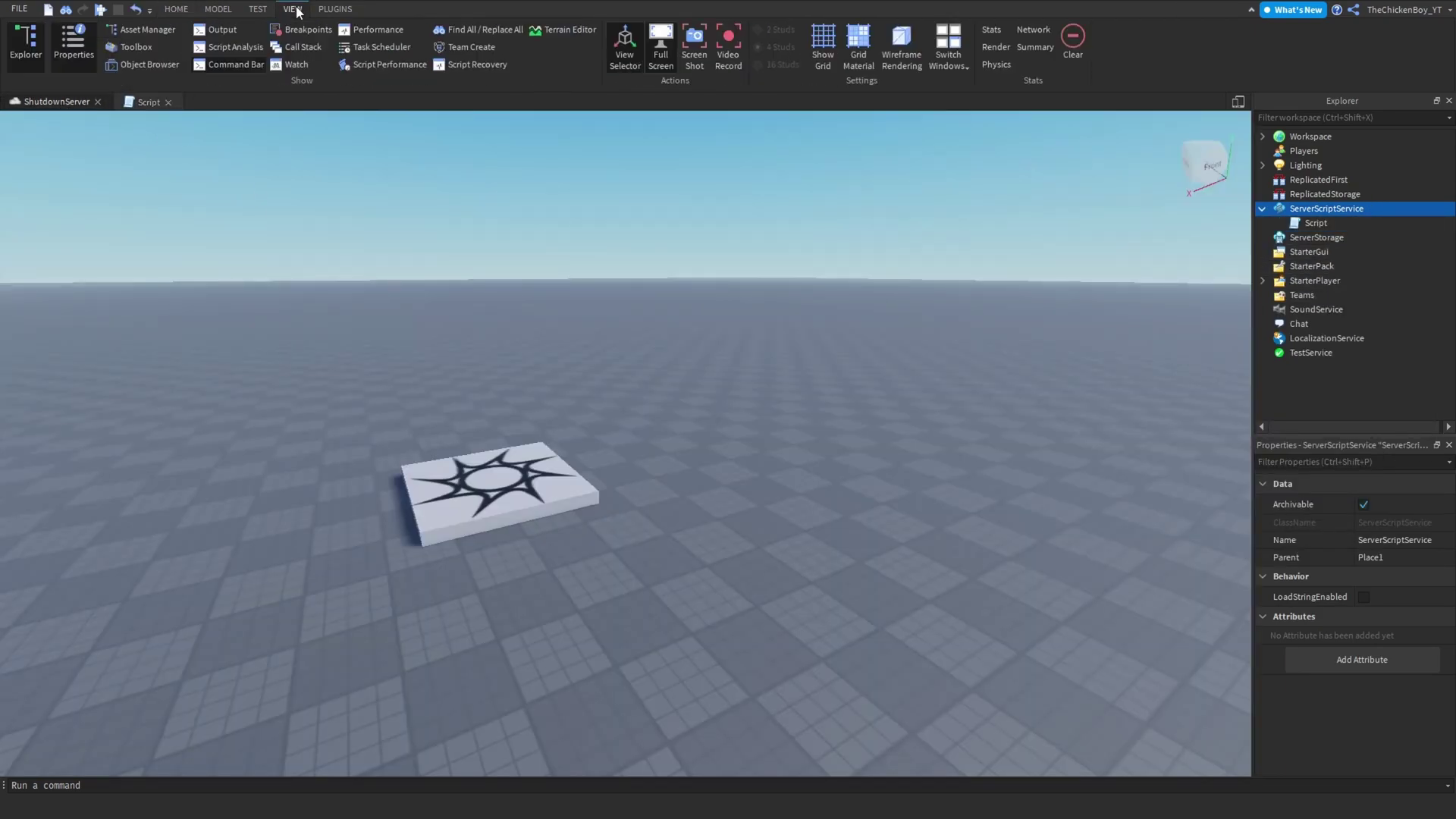
left_click(135, 32)
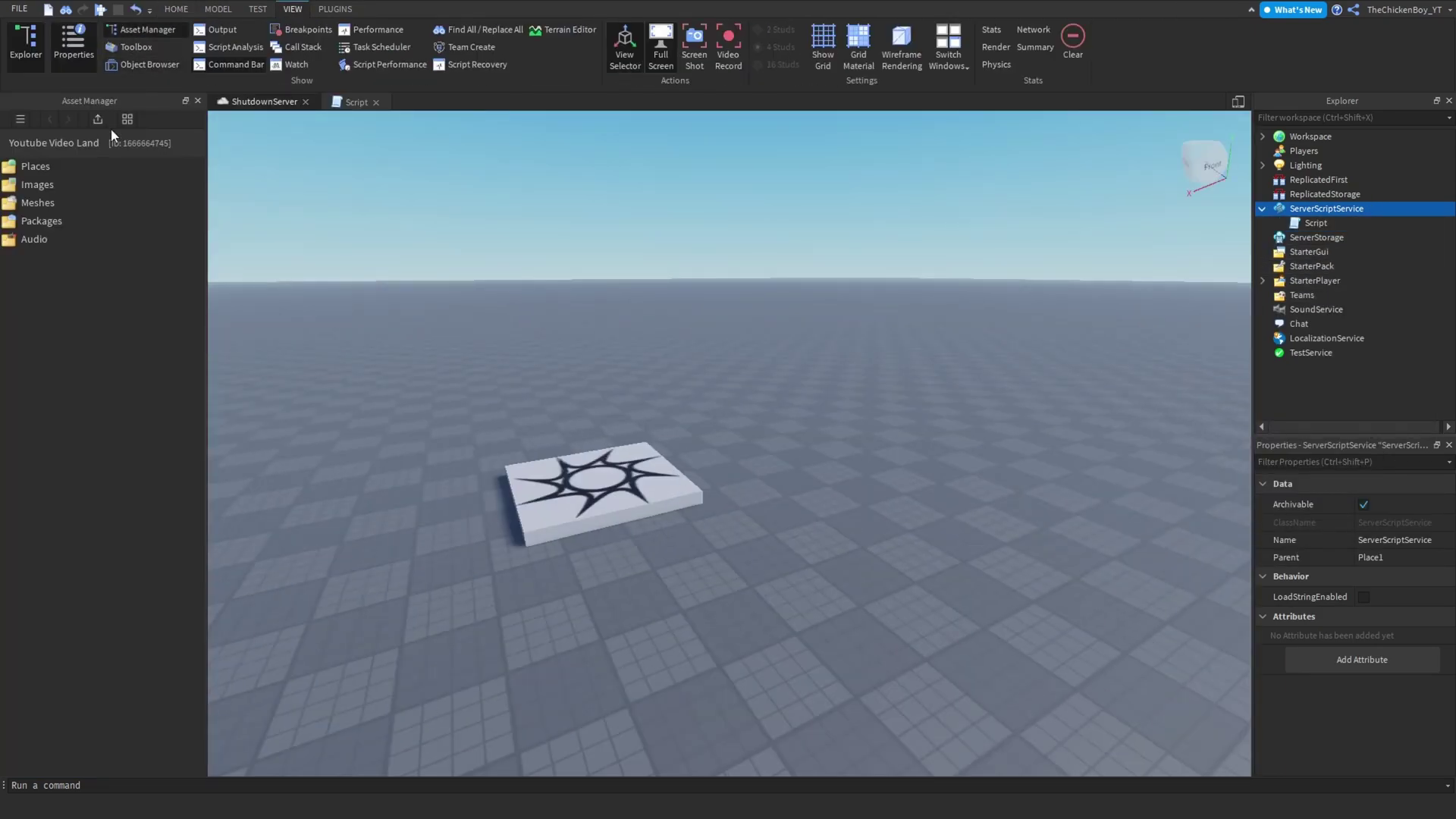
left_click(50, 165)
double_click(31, 167)
left_click(32, 183)
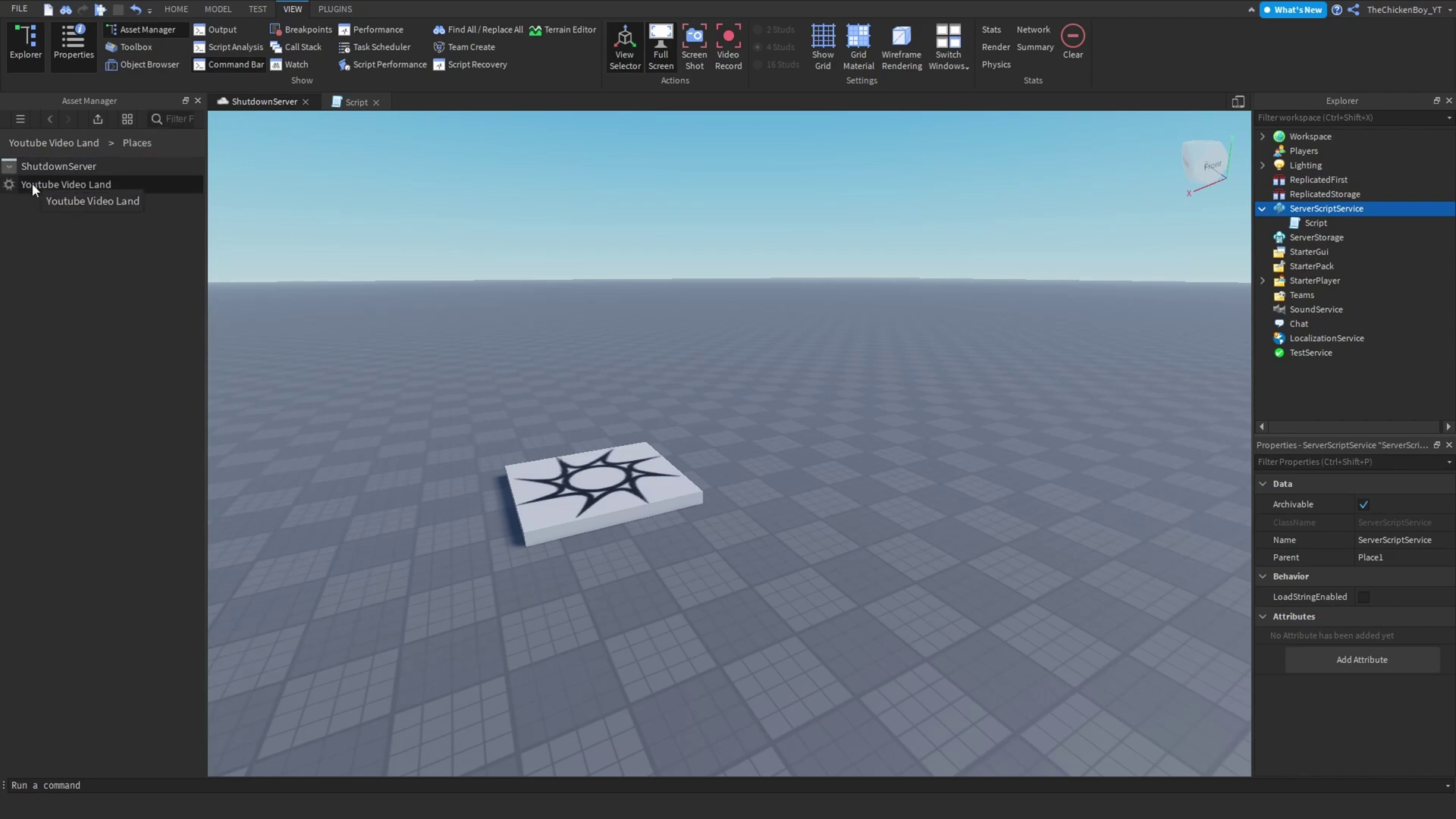
right_click(32, 183)
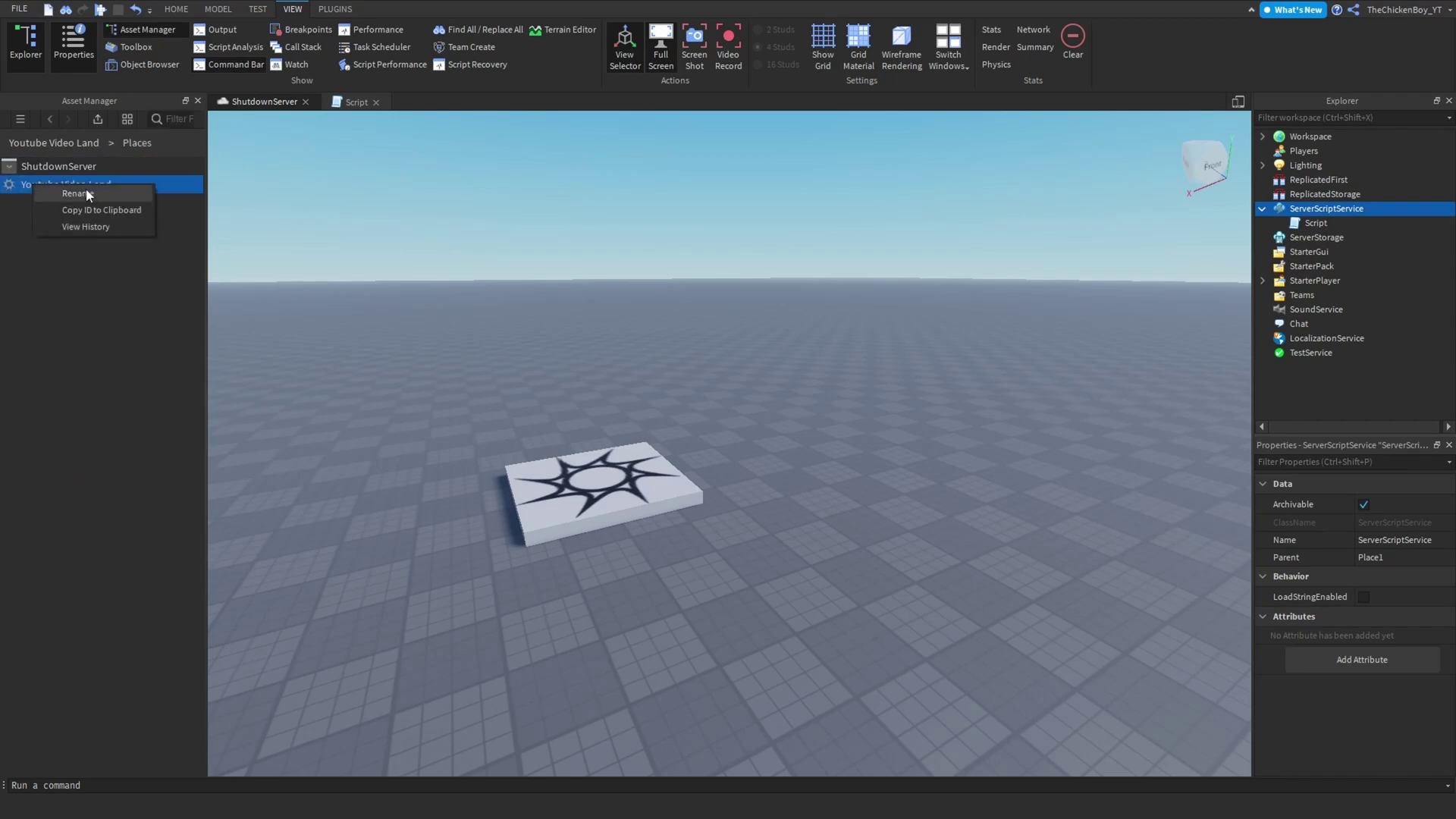
left_click(103, 211)
left_click(197, 101)
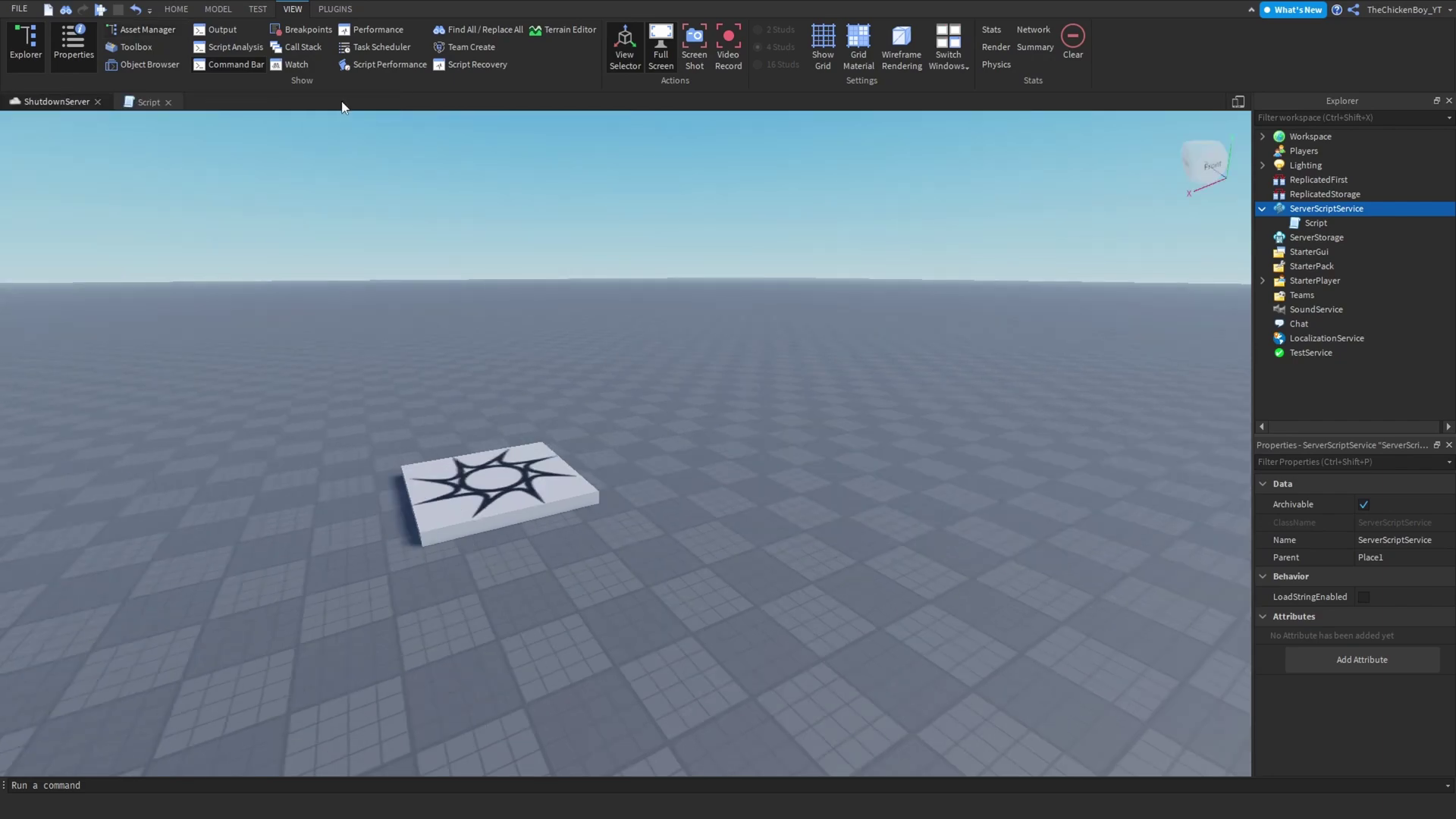
left_click(145, 101)
key("ctrl+a")
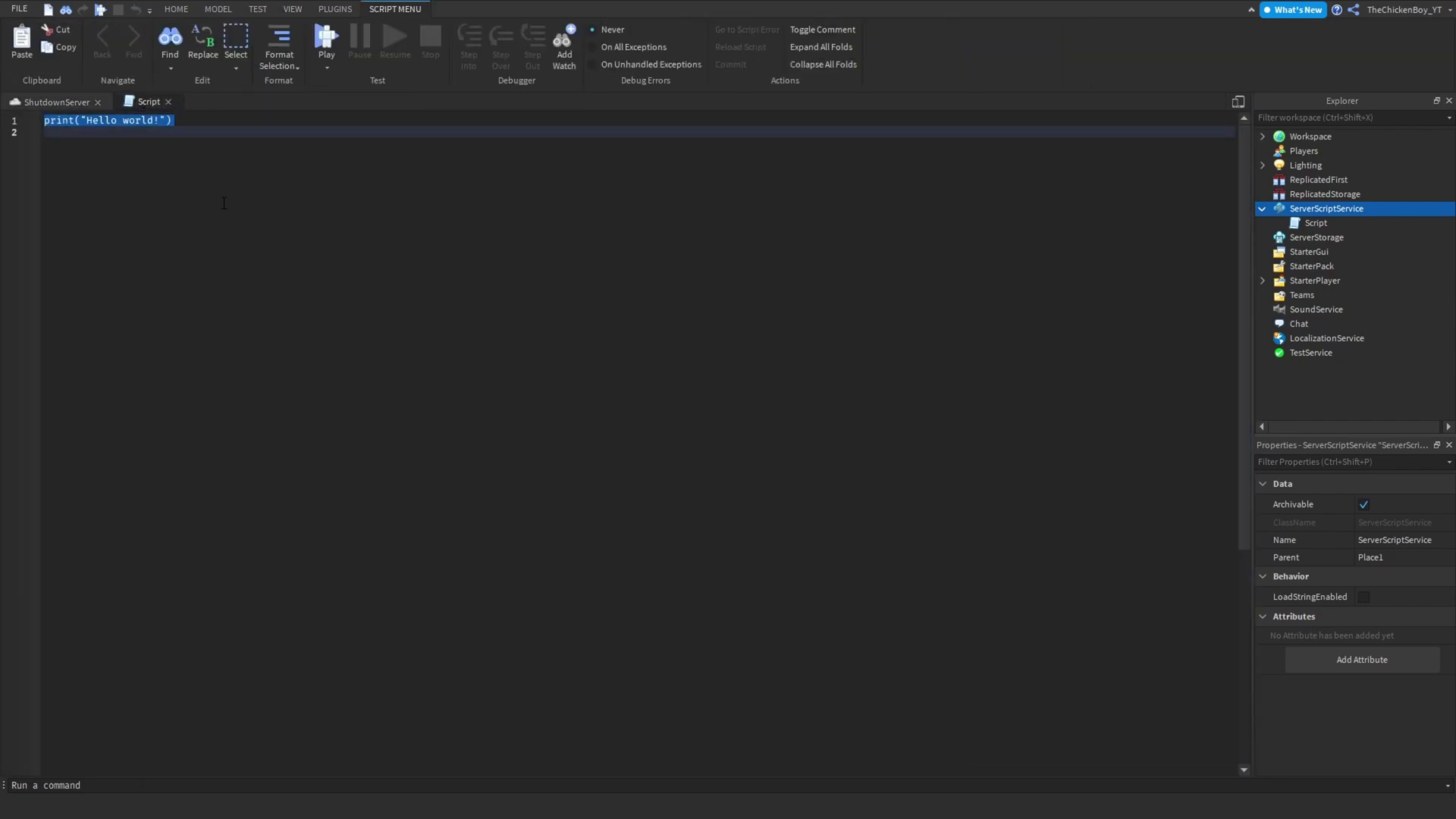
key("BackSpace")
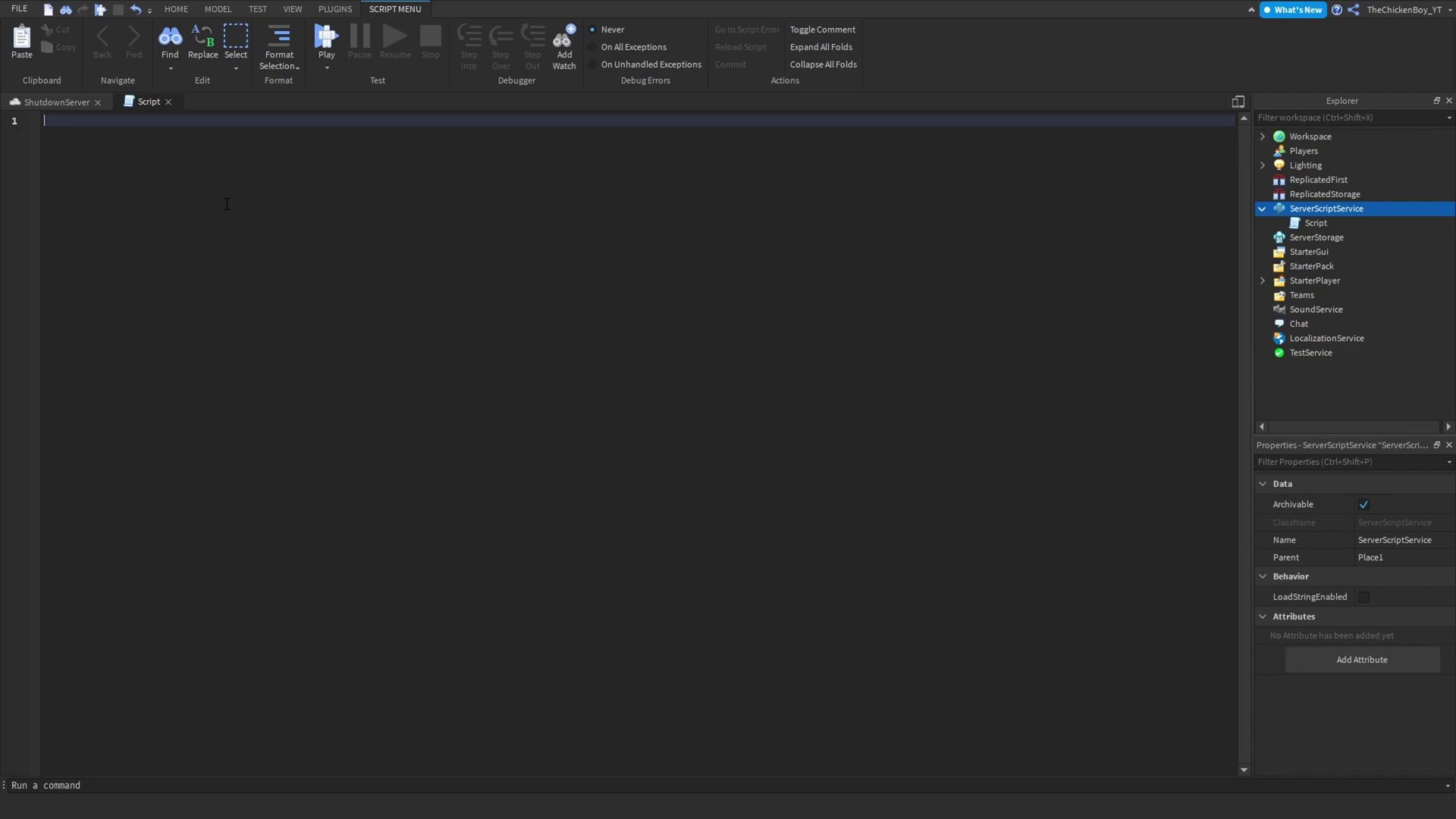
scroll(227, 203, "up", 1, "ctrl")
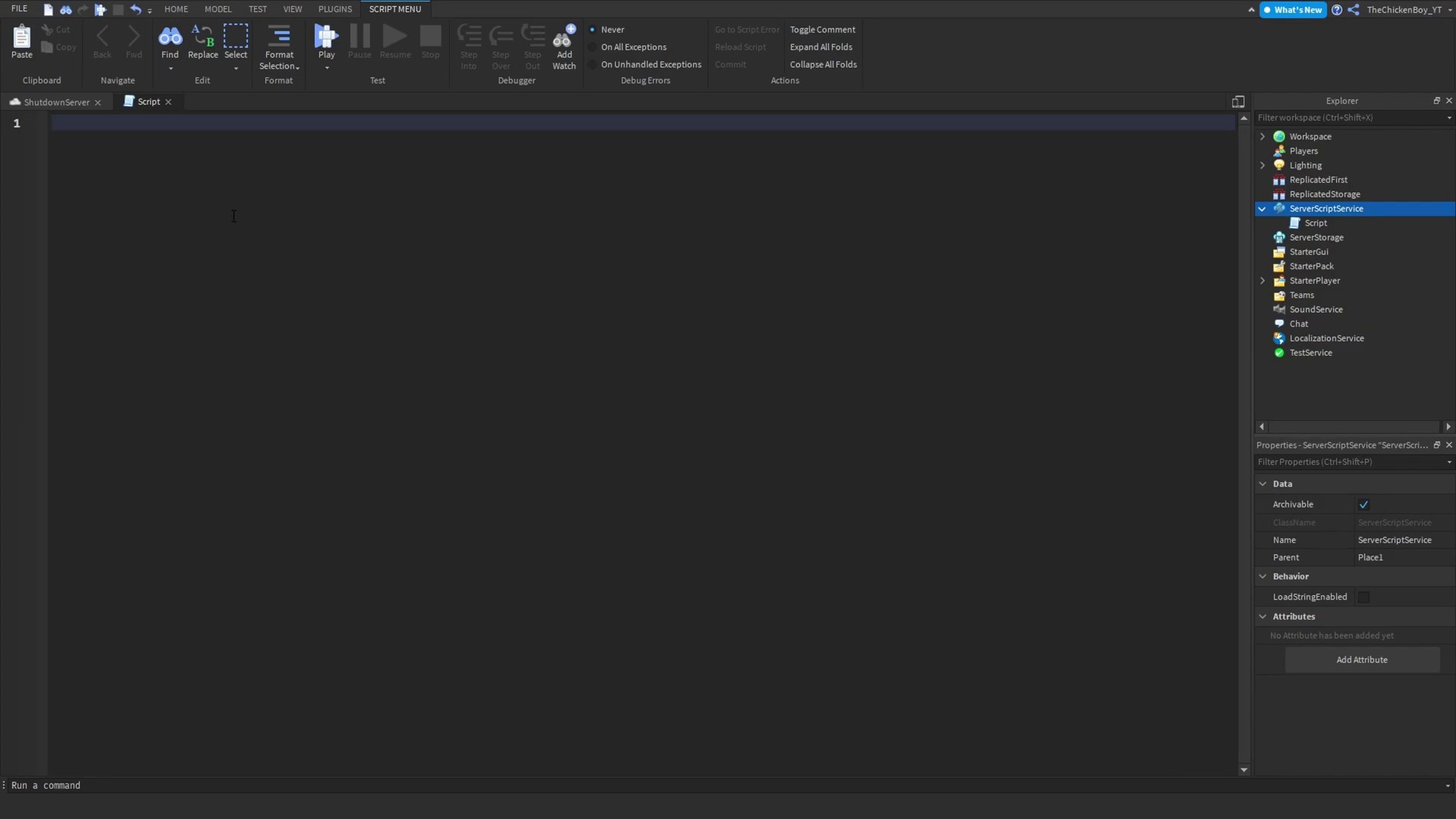
type("local tps =")
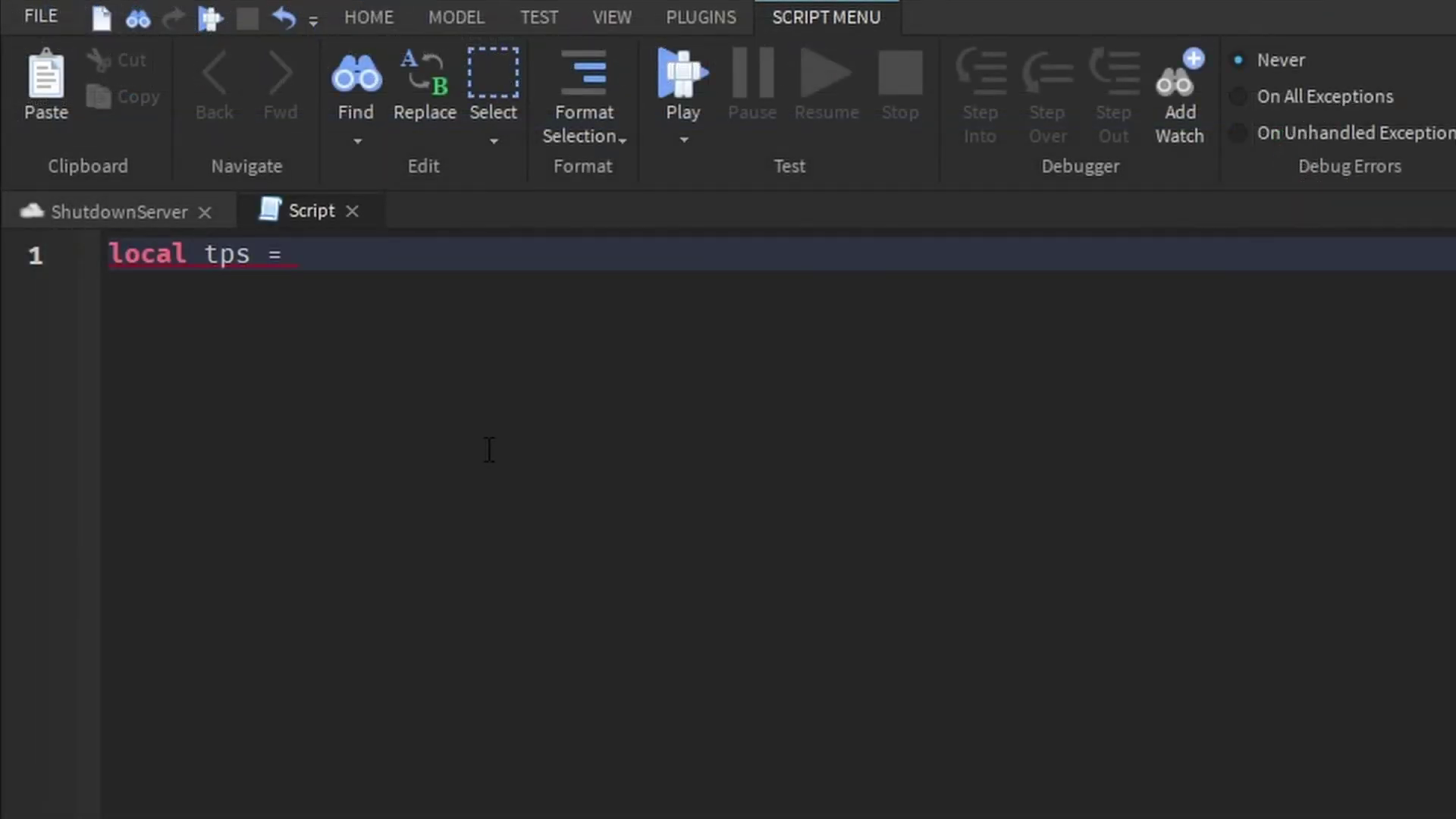
type(" game:GetService(\"Tele")
key("Tab")
key("Return")
type("loca")
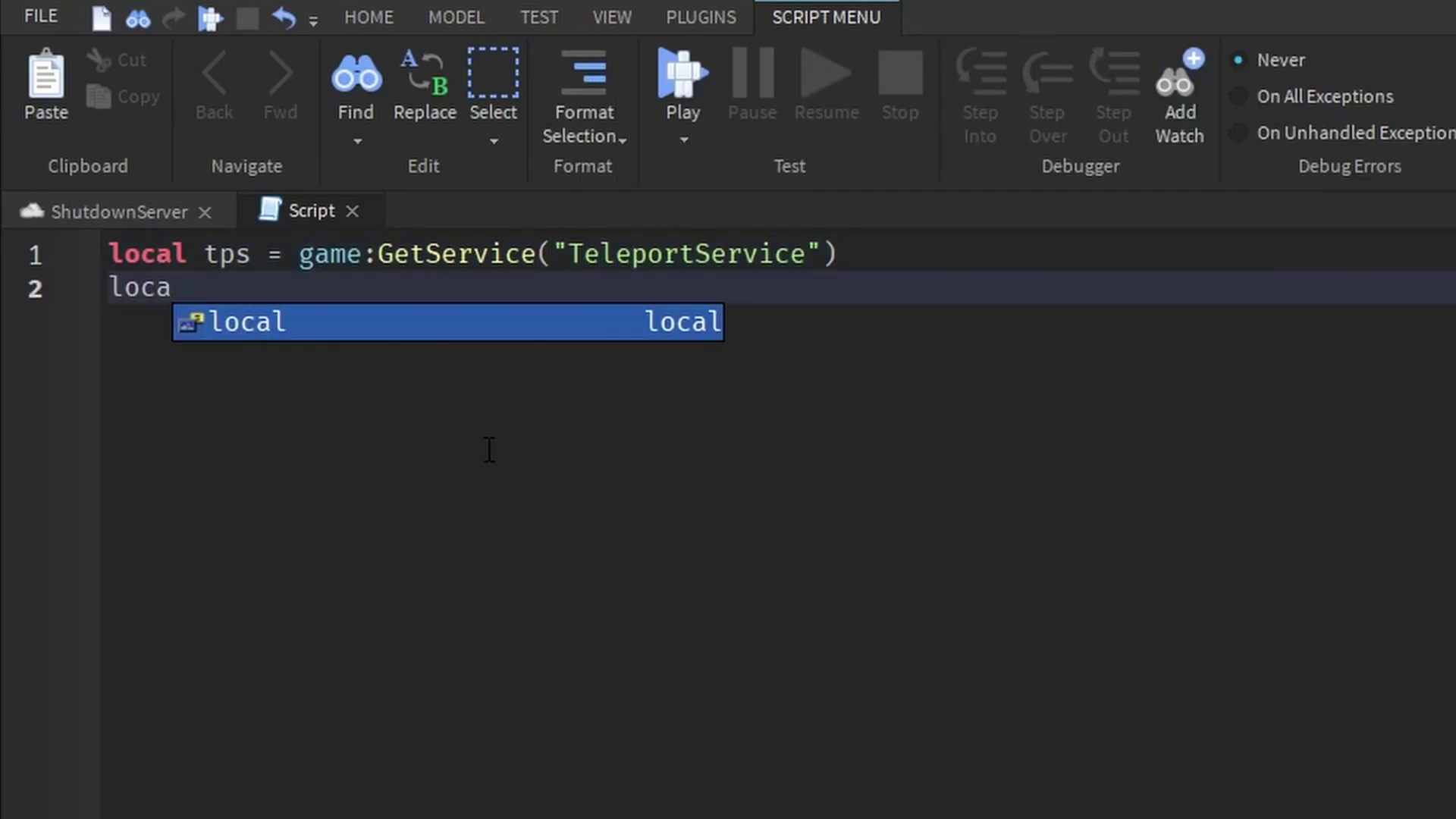
type("l place id = 4885019759")
key("Return")
key("Return")
Create TeleportOptions tpoptions with ShouldReserveServer = true, and add wait(20)
type("lo")
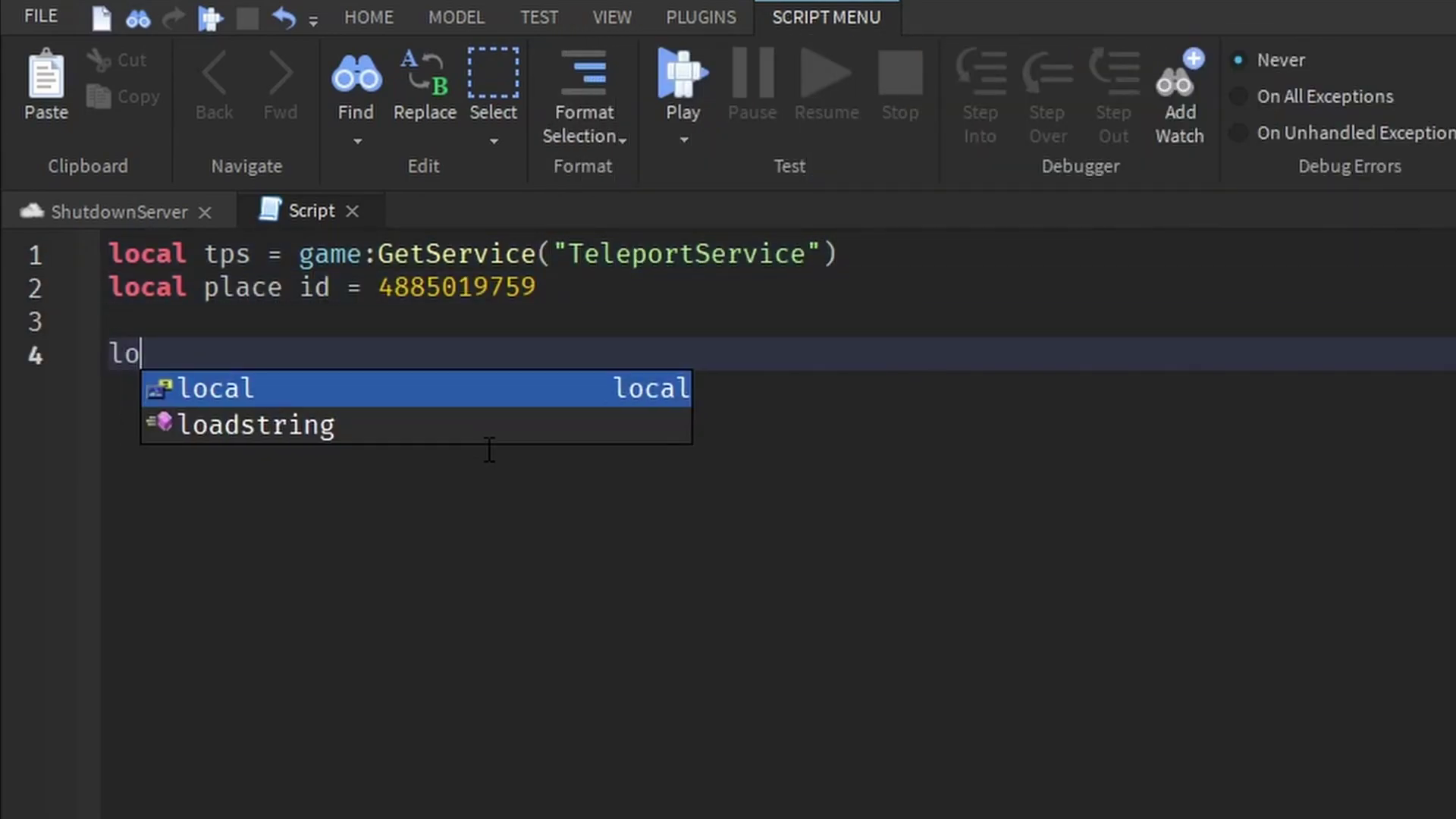
type("cal tptoptions")
key("BackSpace")
key("BackSpace")
key("BackSpace")
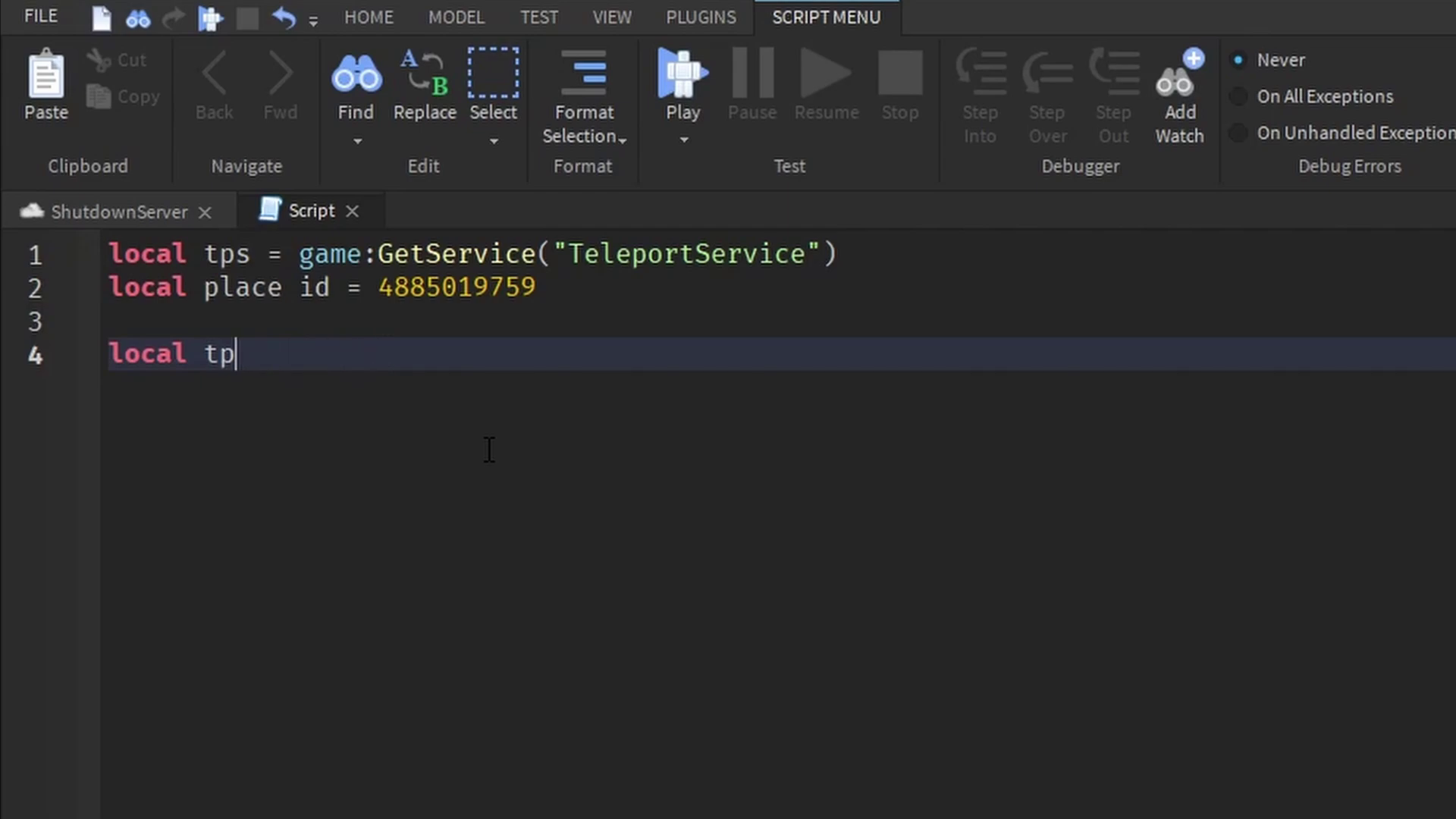
type("options = Instance.new(\"t")
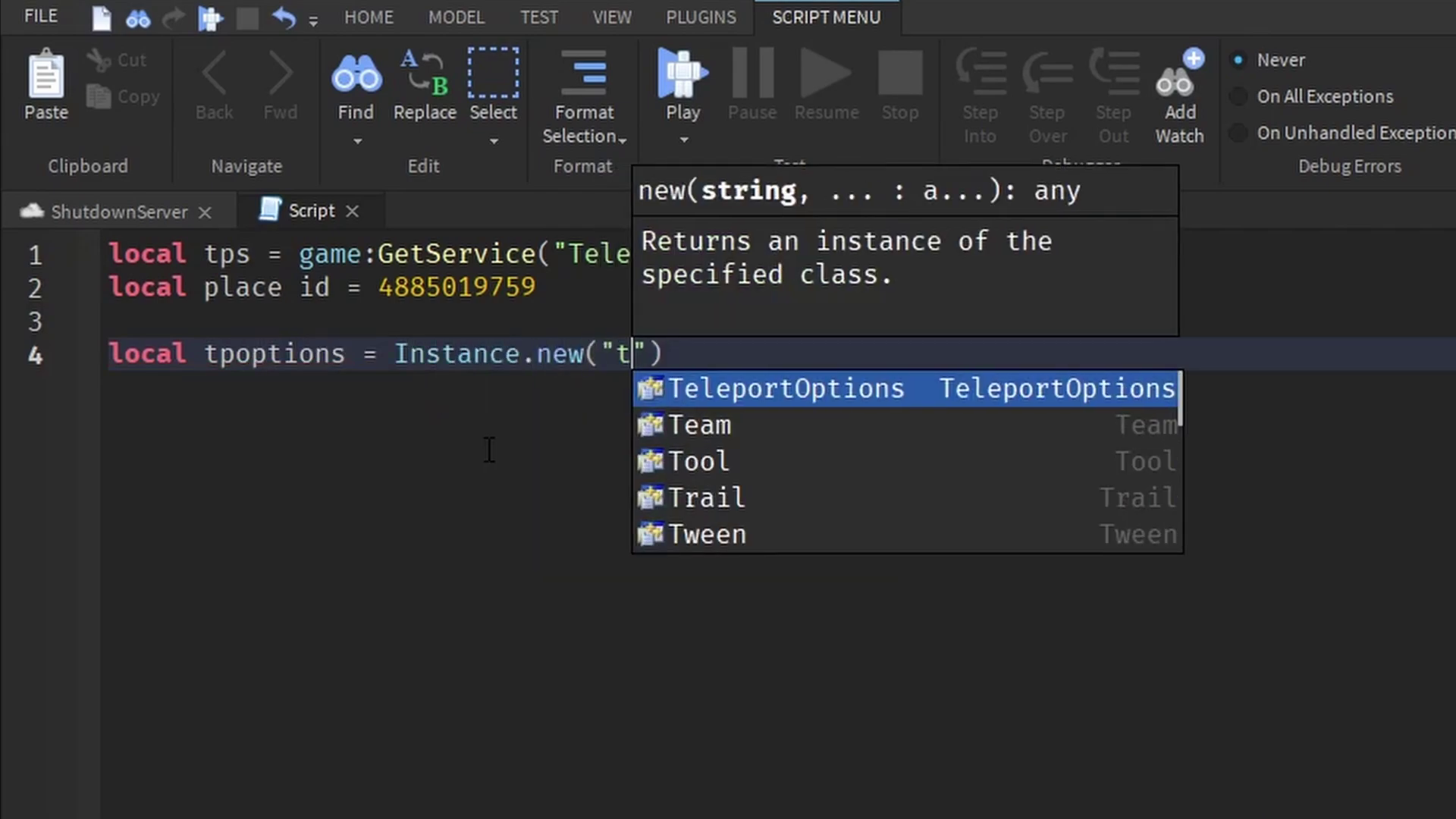
key("Return")
key("Return")
type("tpoptions.Sh")
key("Tab")
type("= t")
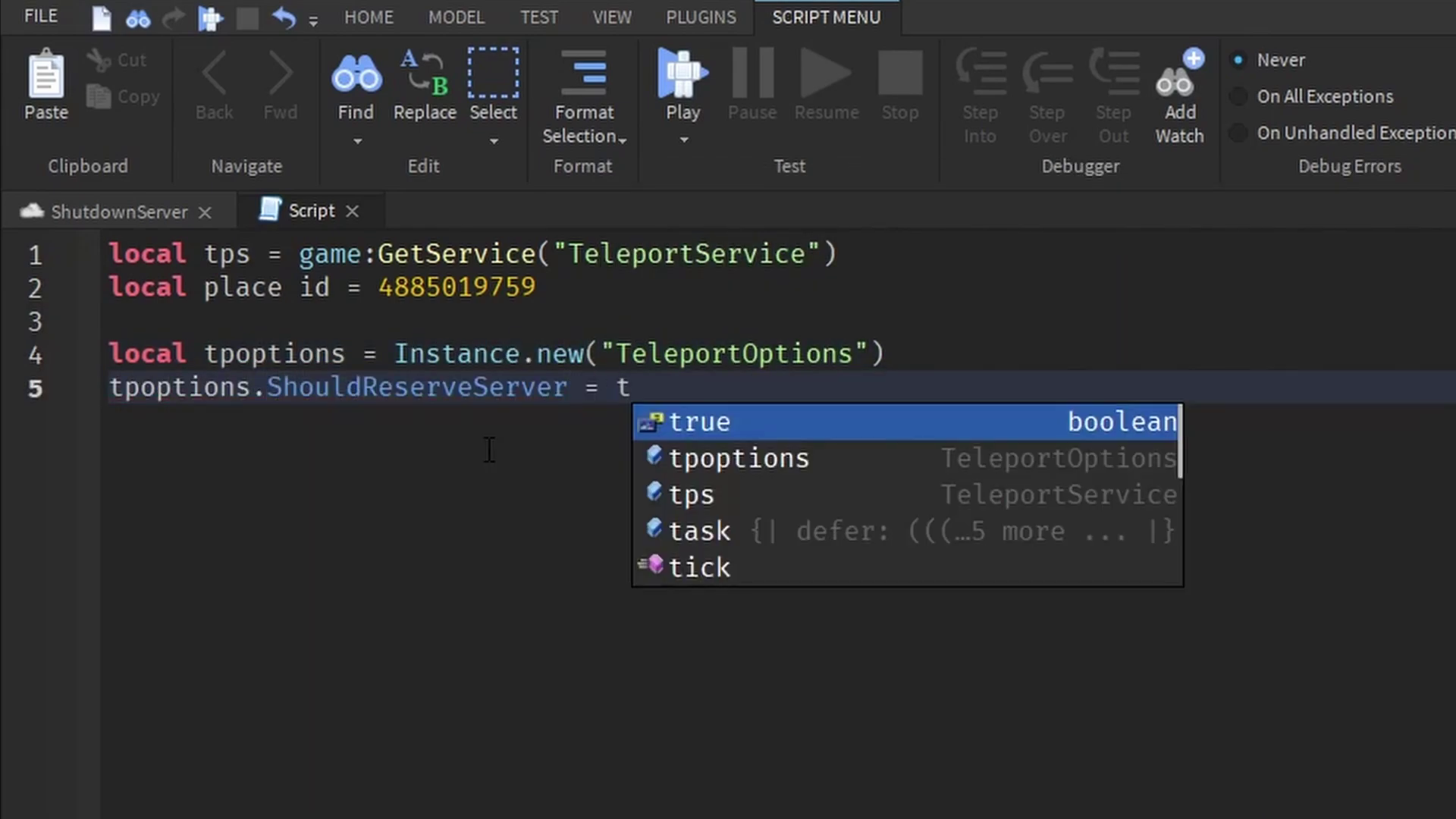
key("Return")
key("Return")
key("Return")
type("wait")
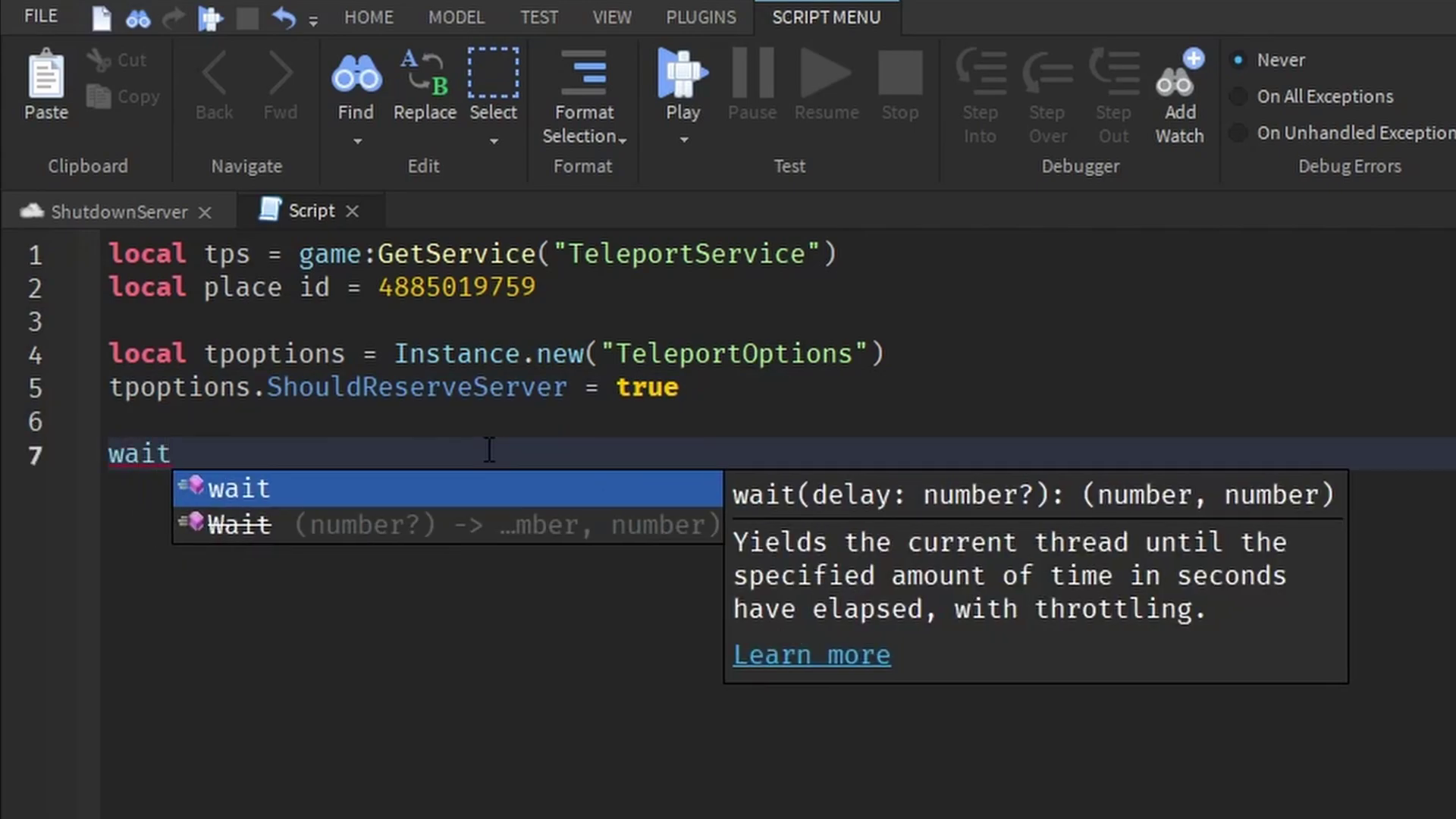
type("(20)")
key("Return")
key("Return")
Rename the variable to placeid and call tps:TeleportAsync(placeid, game.Players:GetPlayers(), tpoptions)
type("tps:TeleportAsync(")
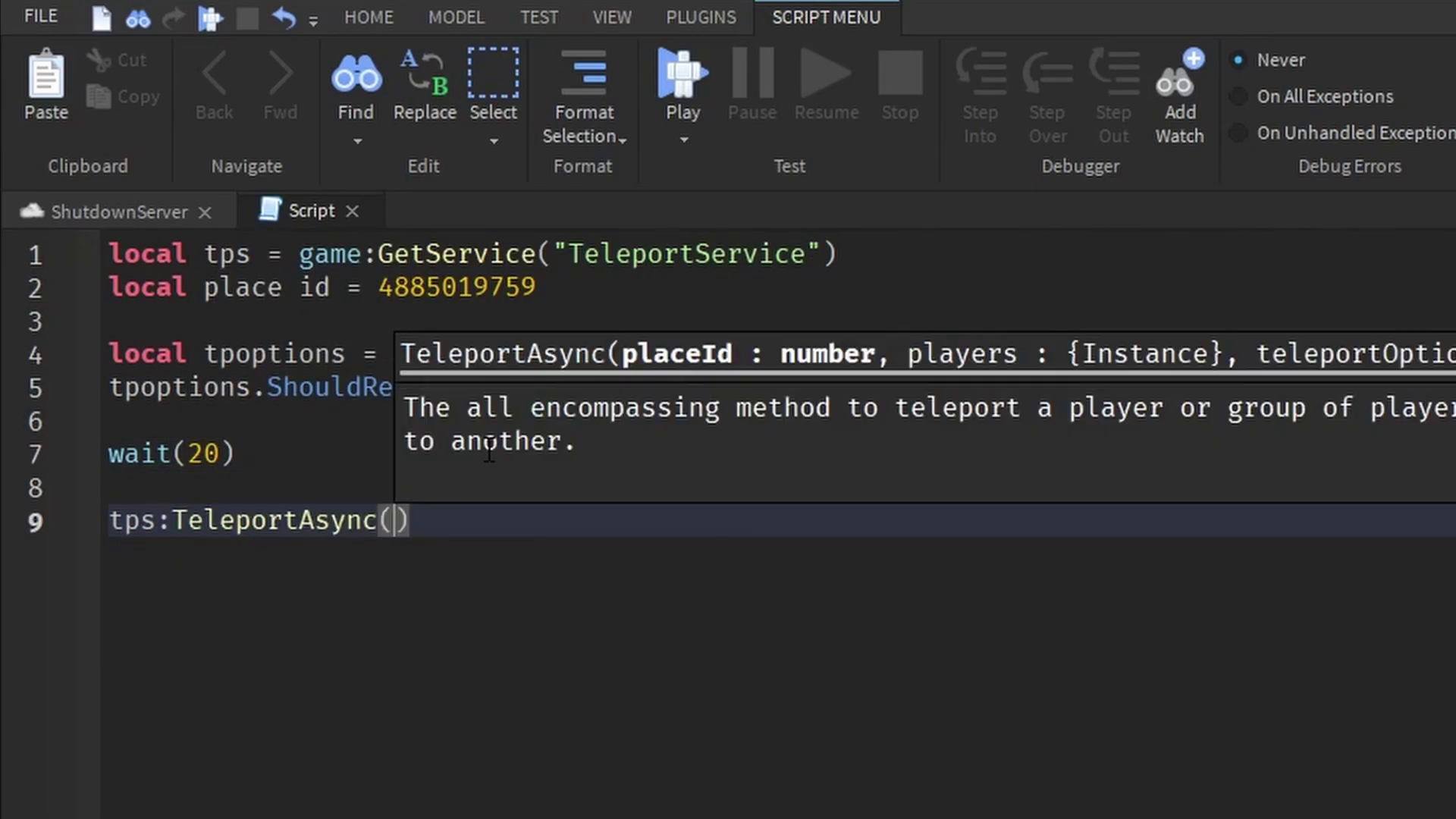
type("pla")
left_click(301, 288)
key("BackSpace")
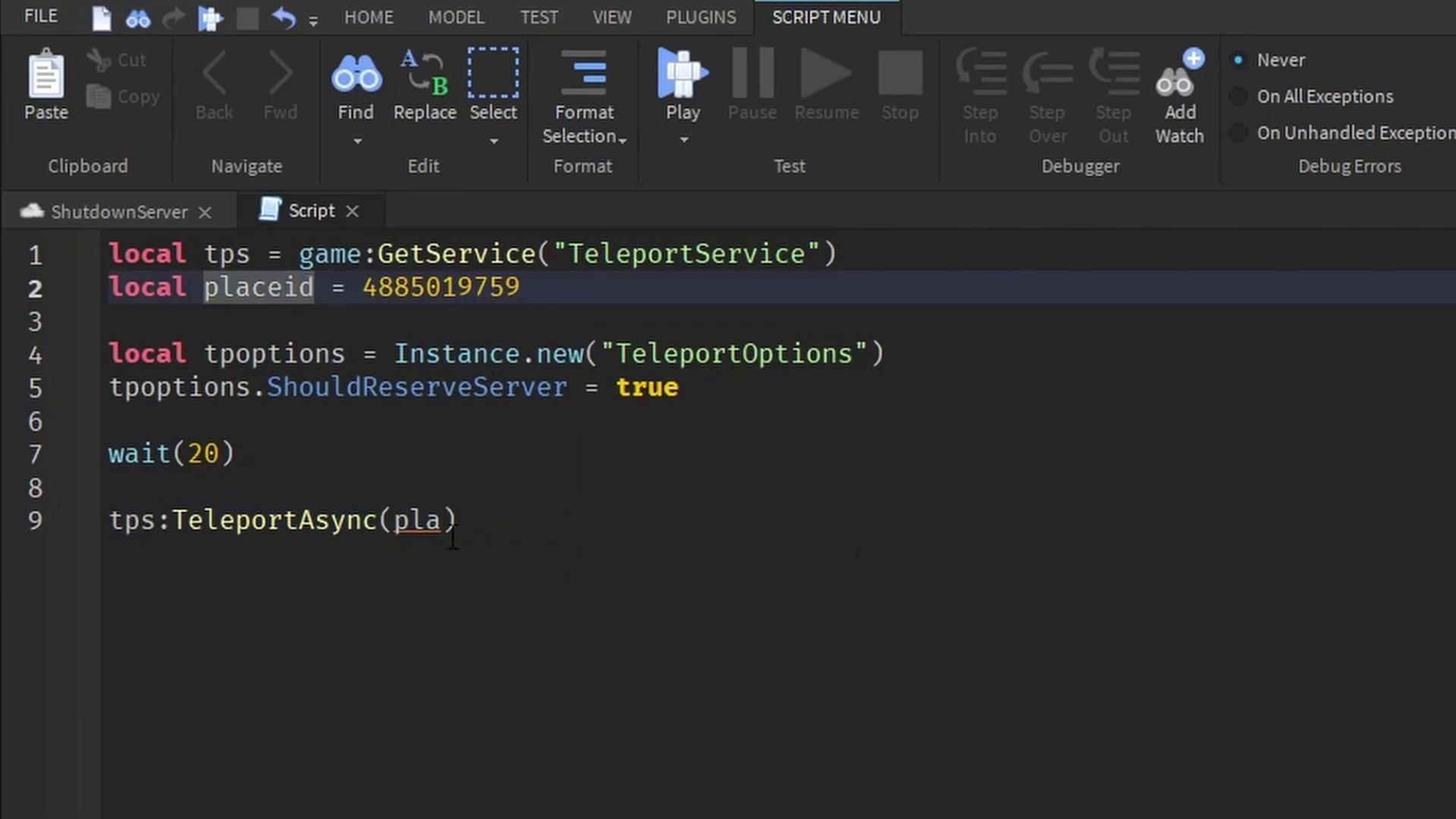
left_click(441, 520)
type("ceid,game.Players:Ge")
key("Tab")
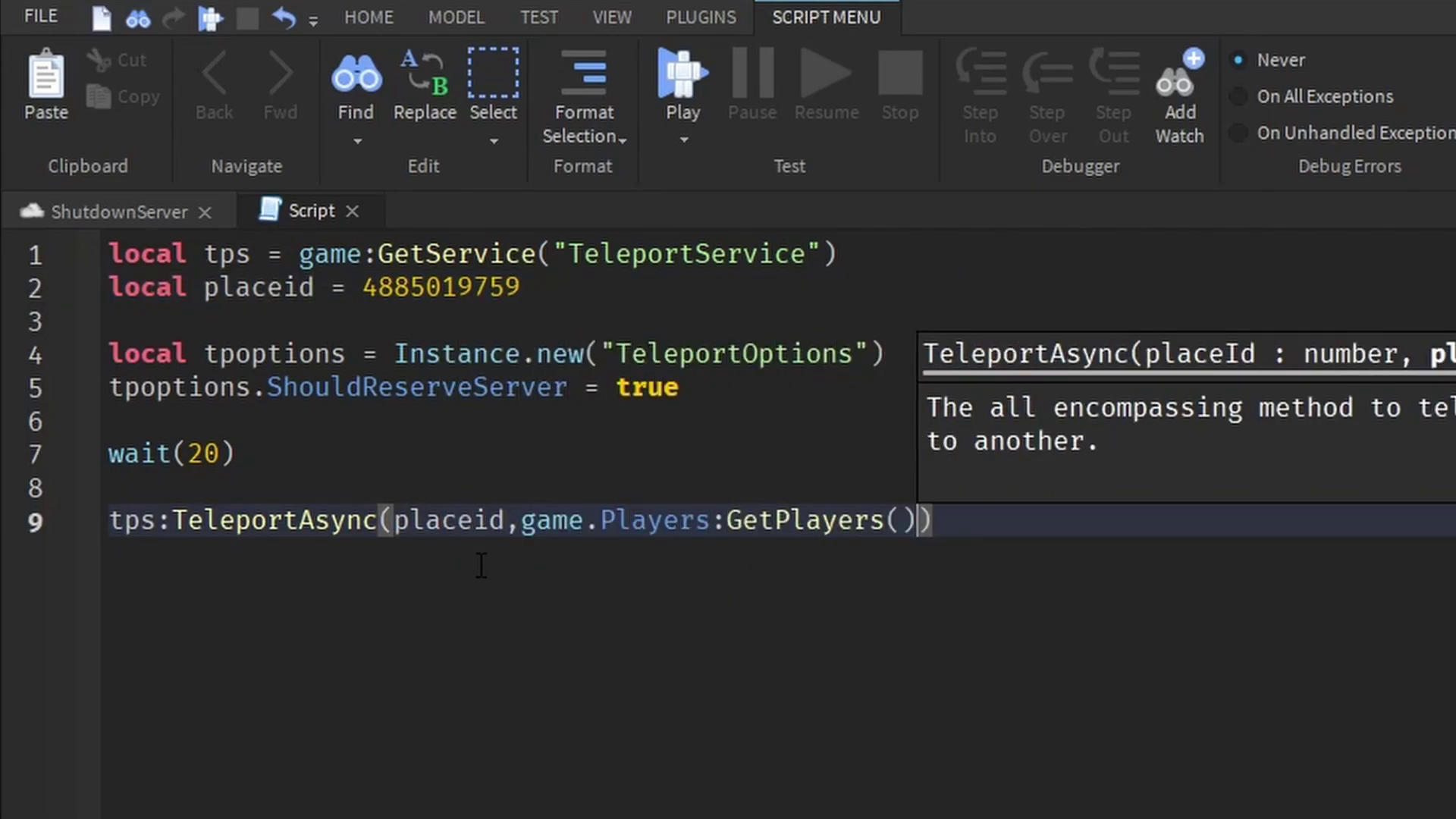
type(",tpt")
key("Tab")
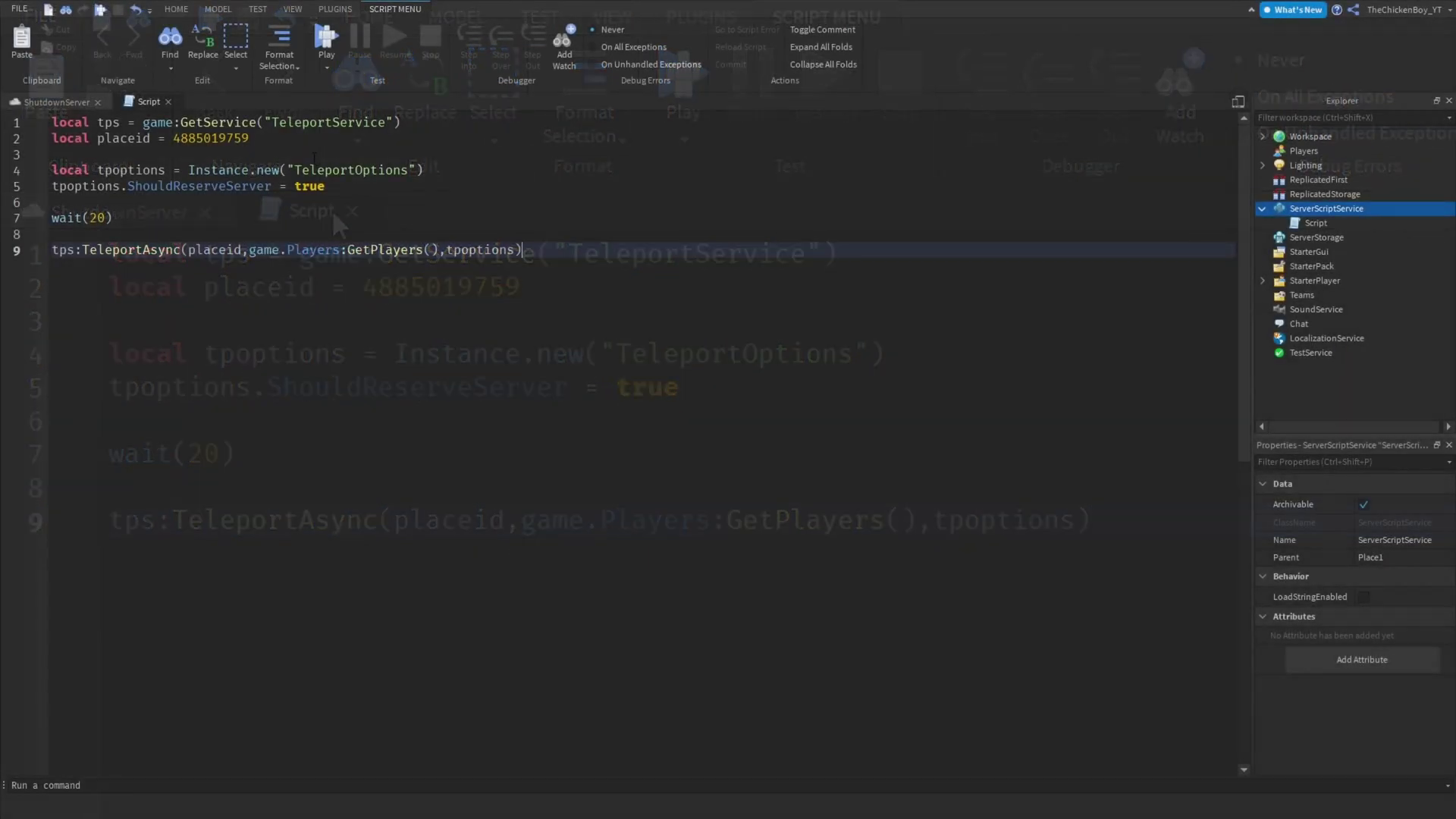
Review the script's place ID, close the editor, and run the game from the File menu
left_click(164, 100)
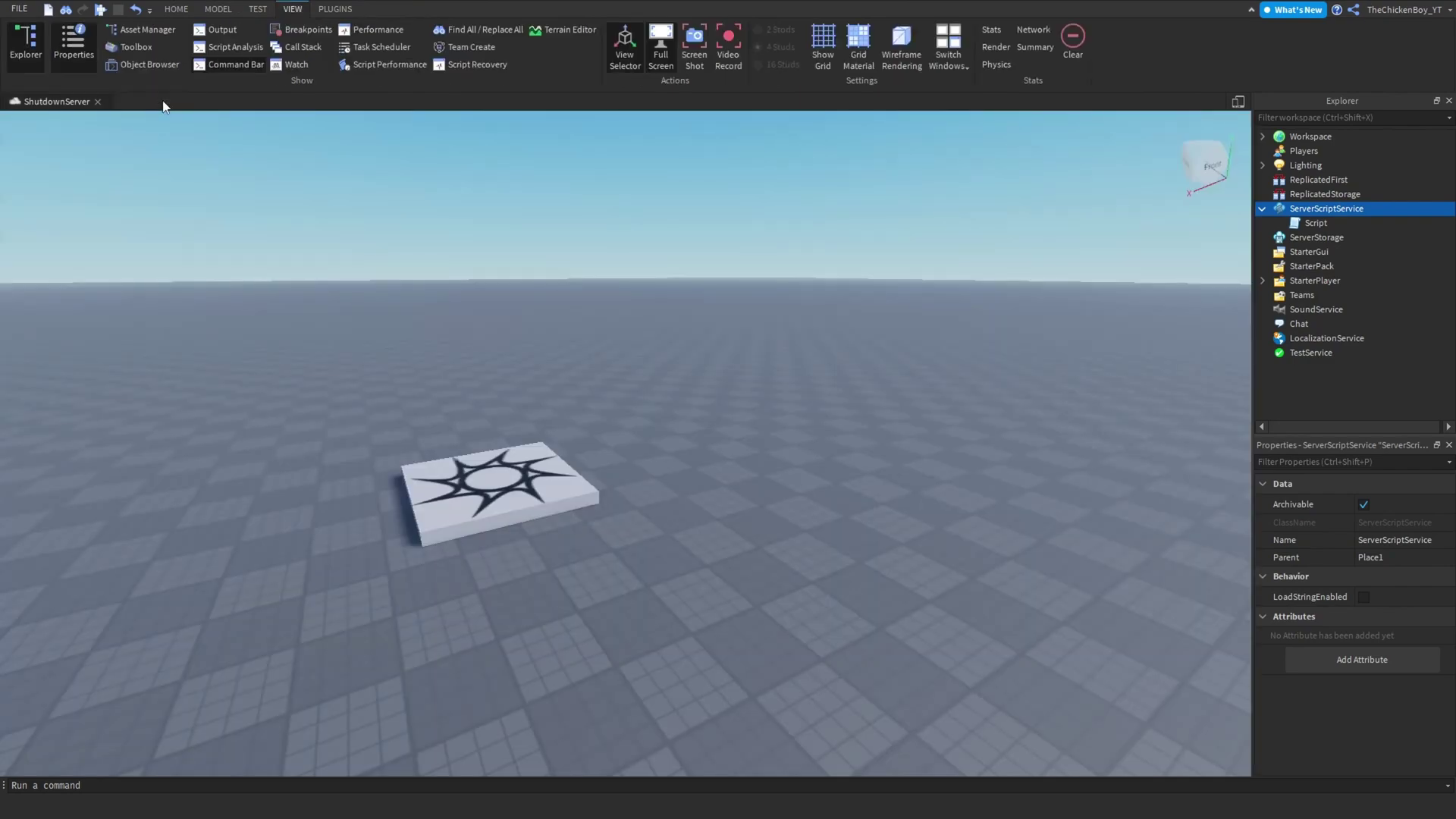
left_click(1299, 224)
double_click(1299, 223)
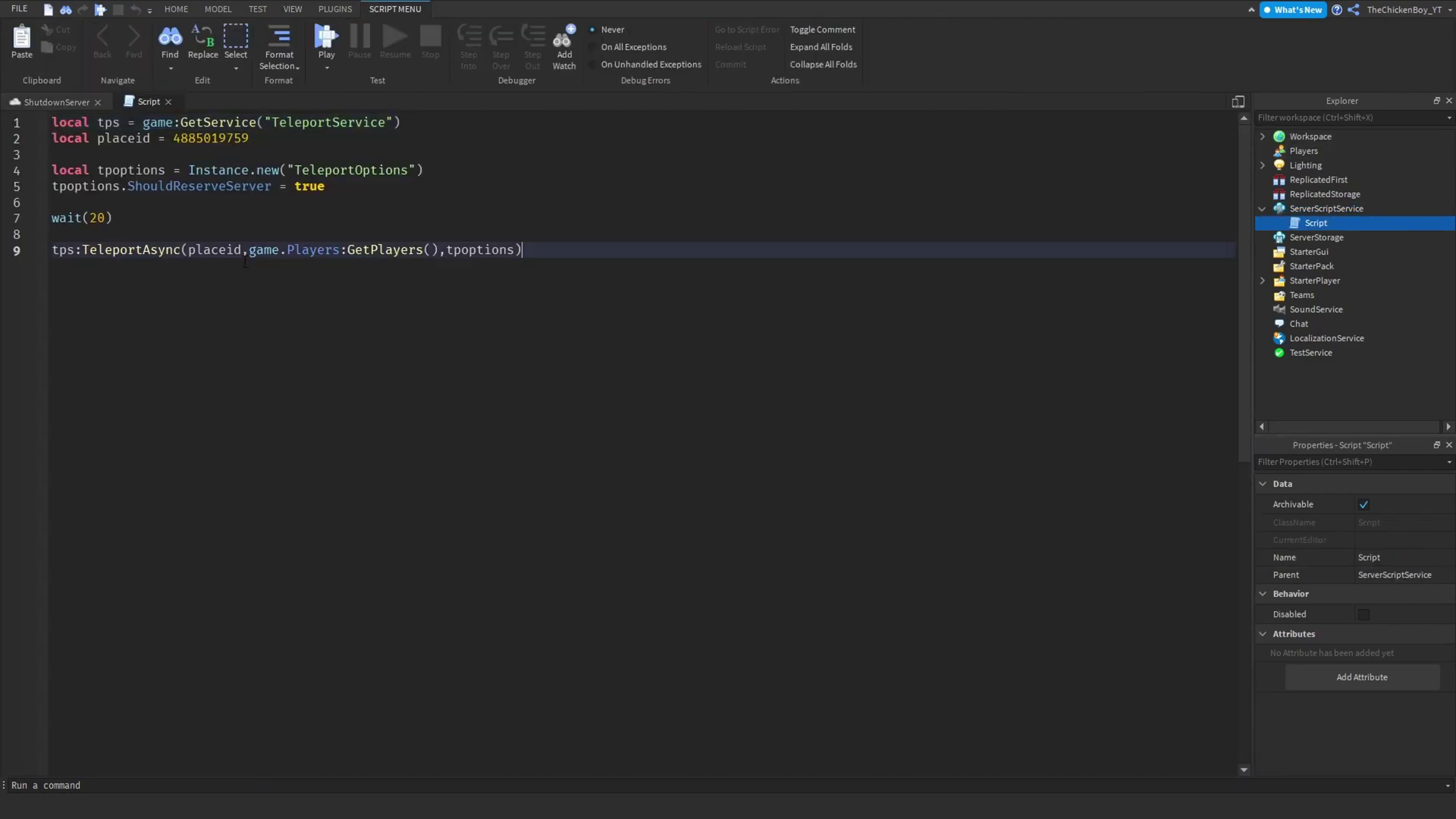
double_click(210, 138)
left_click(186, 233)
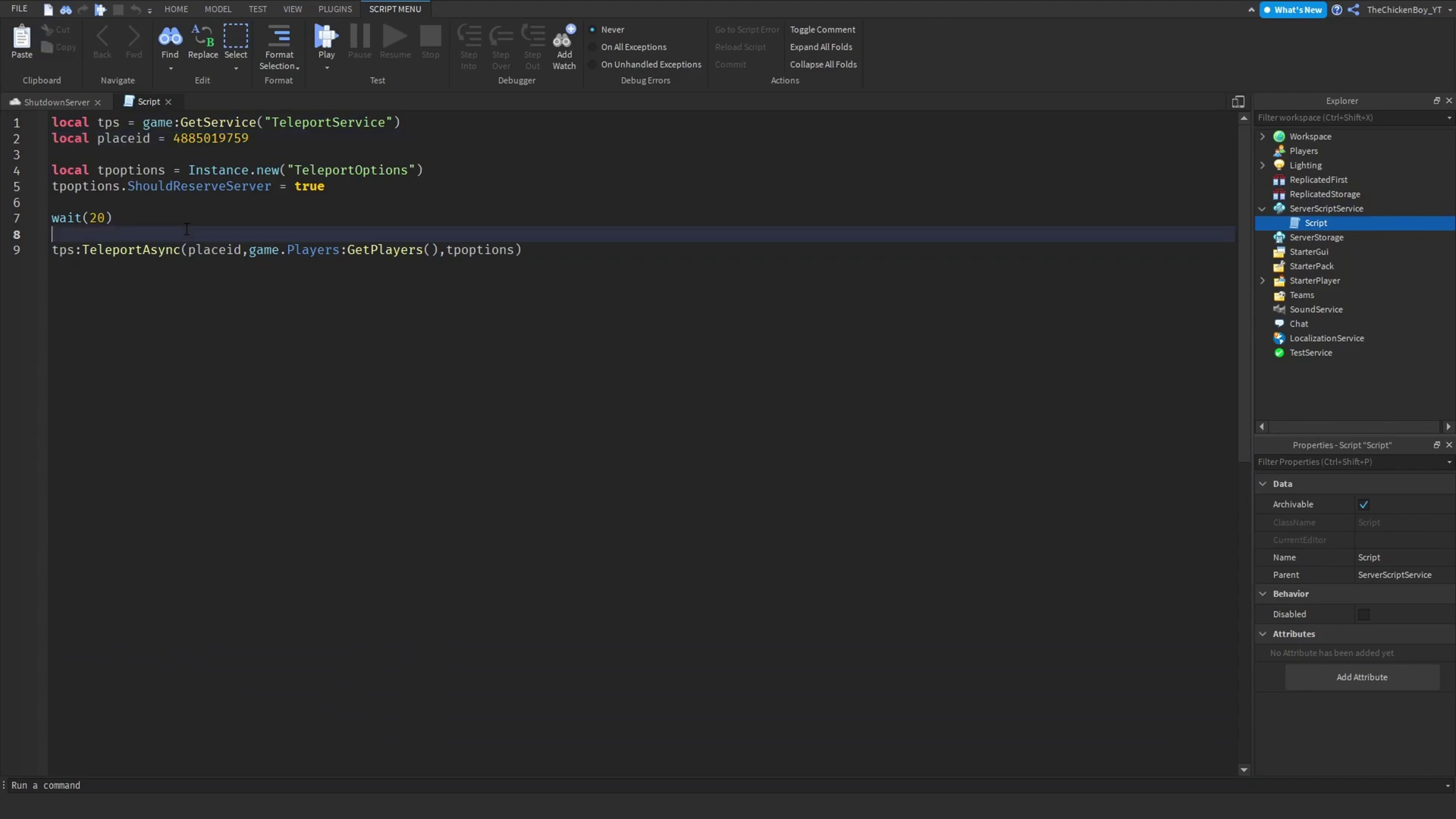
left_click(168, 100)
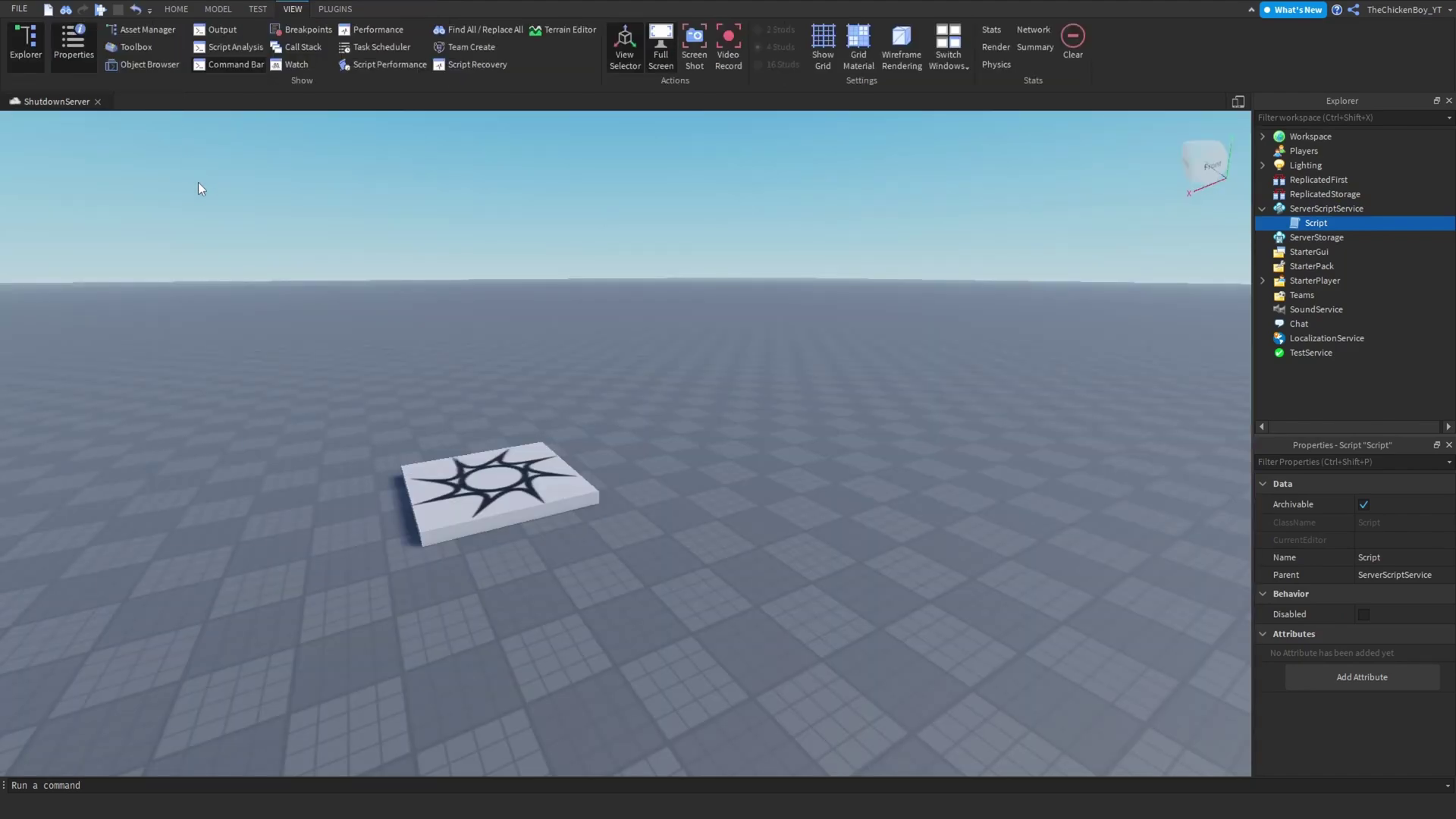
left_click(27, 12)
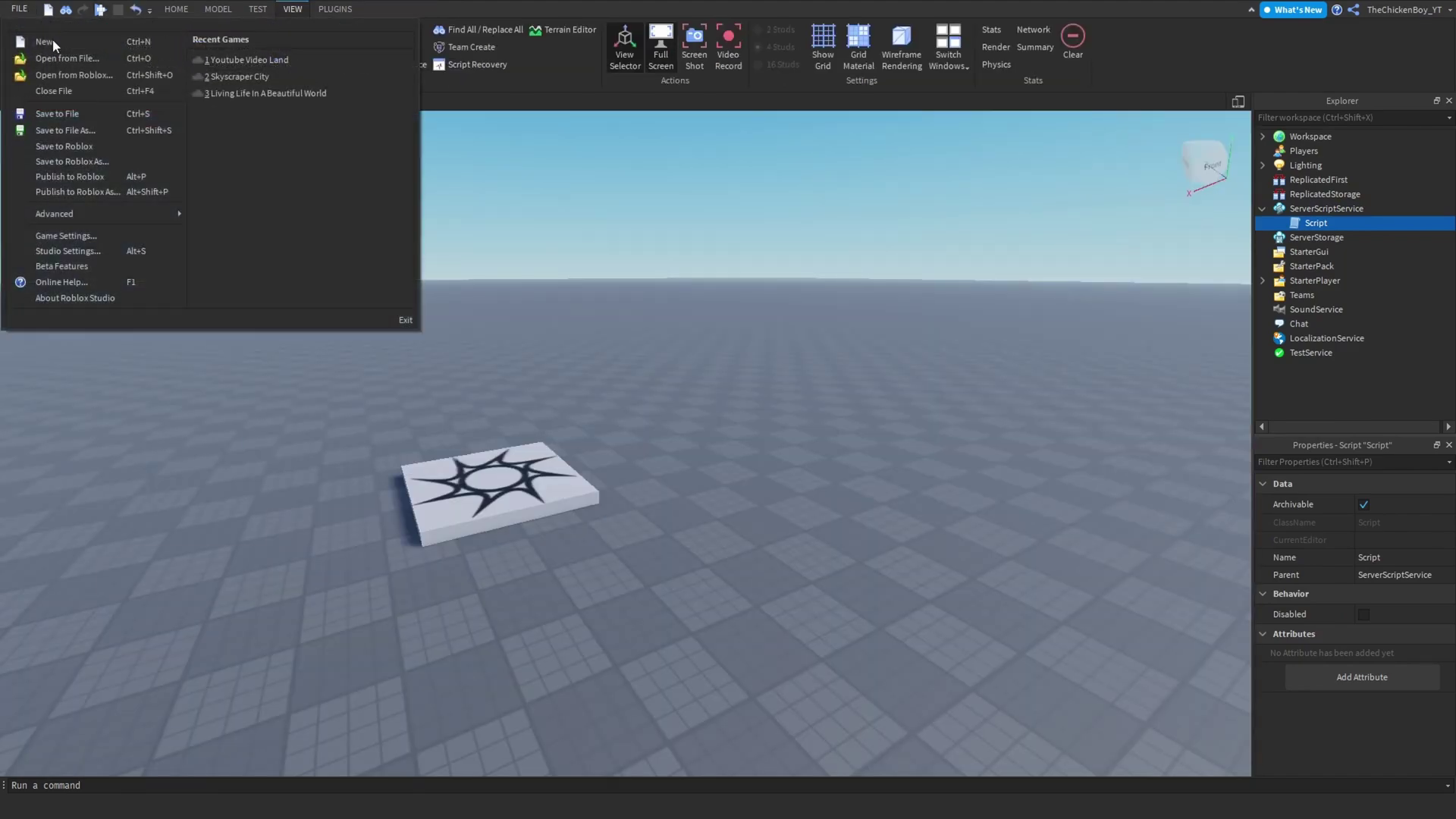
left_click(79, 175)
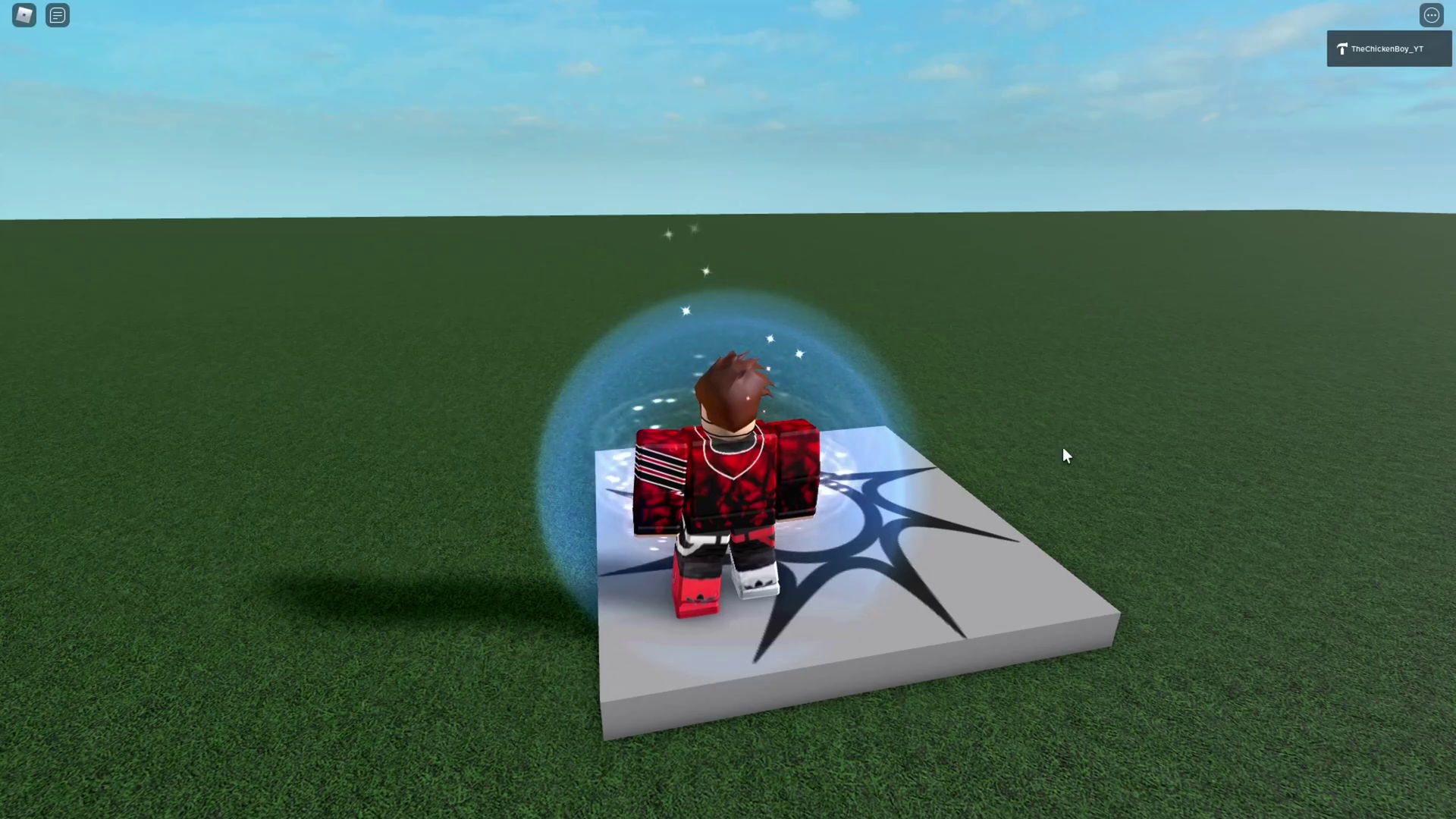
Walk the avatar backward and wait to be teleported into the ShutdownServer place
key("s")
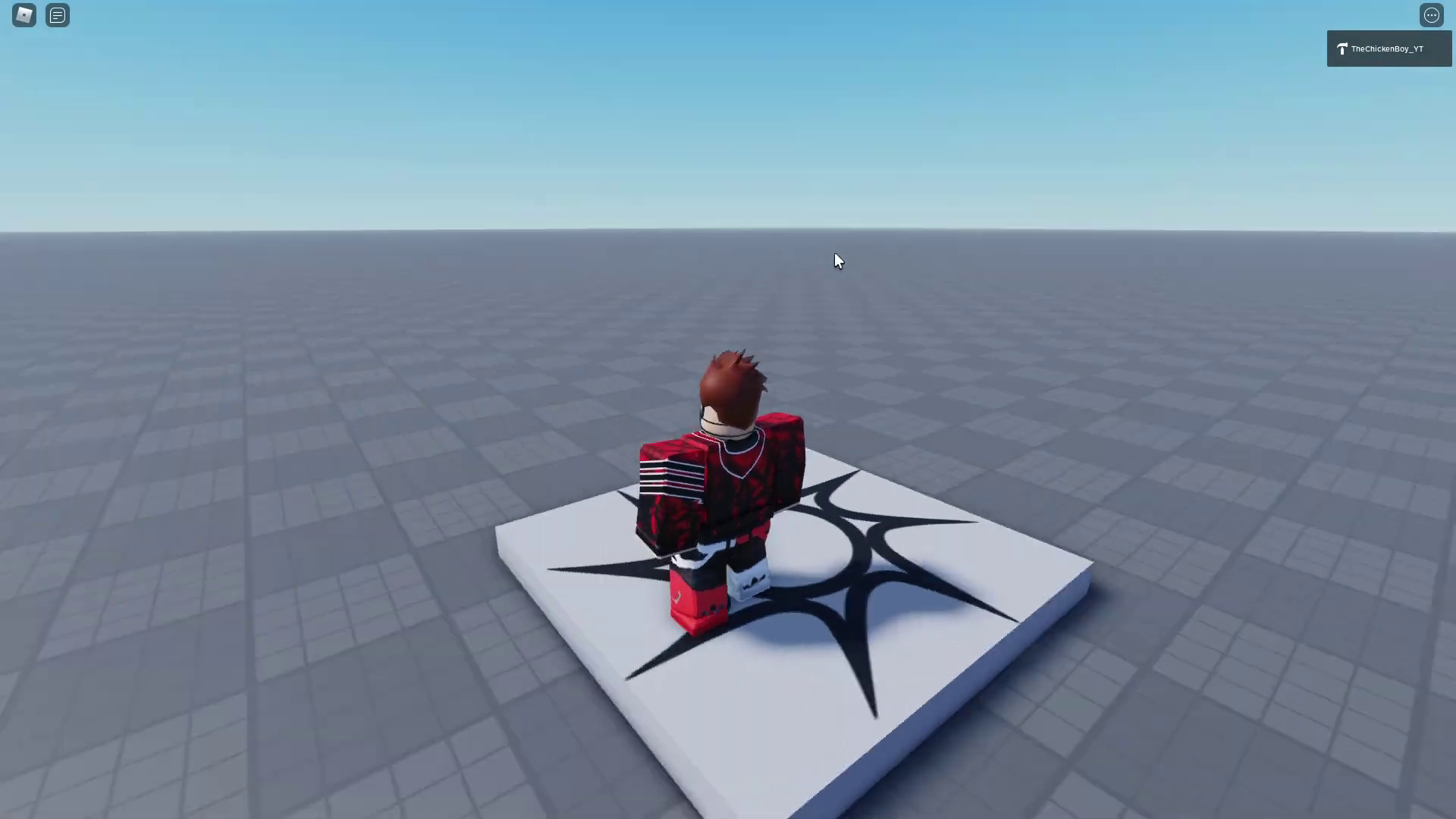
After returning from the ShutdownServer place, orbit the camera around the avatar on the grass field
right_click_drag(830, 254, 837, 253)
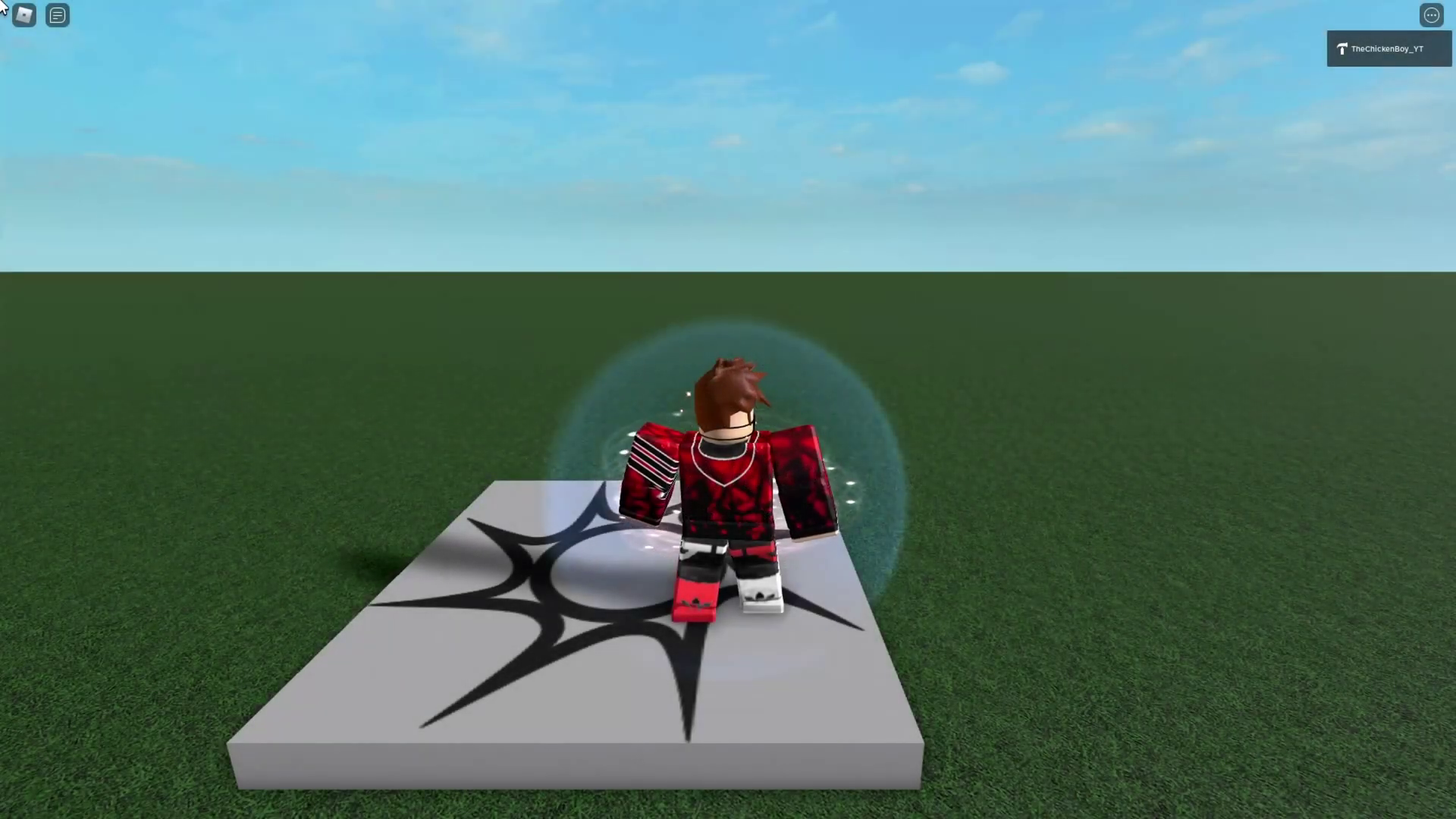
right_click_drag(843, 254, 857, 270)
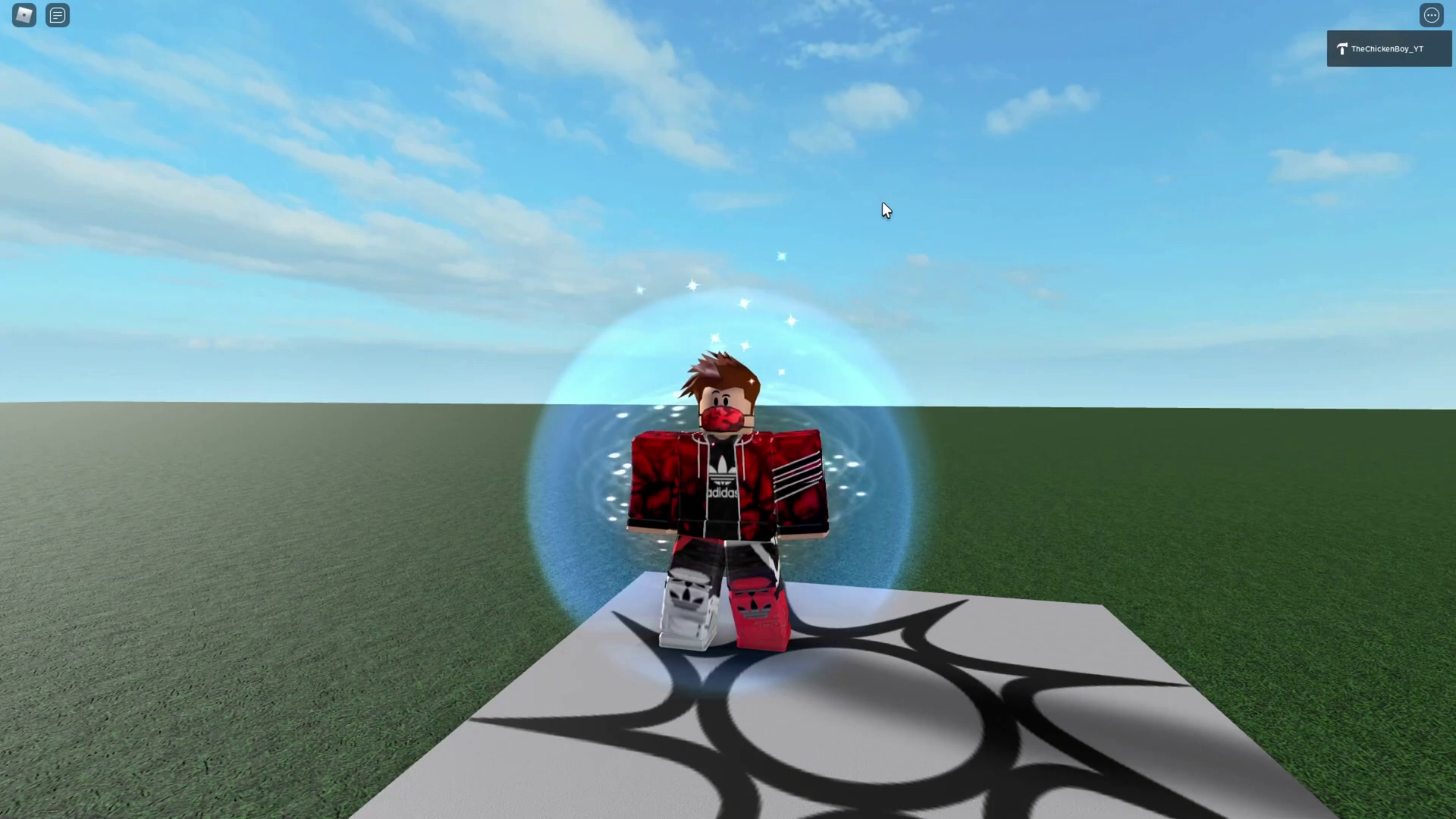
right_click_drag(882, 203, 884, 205)
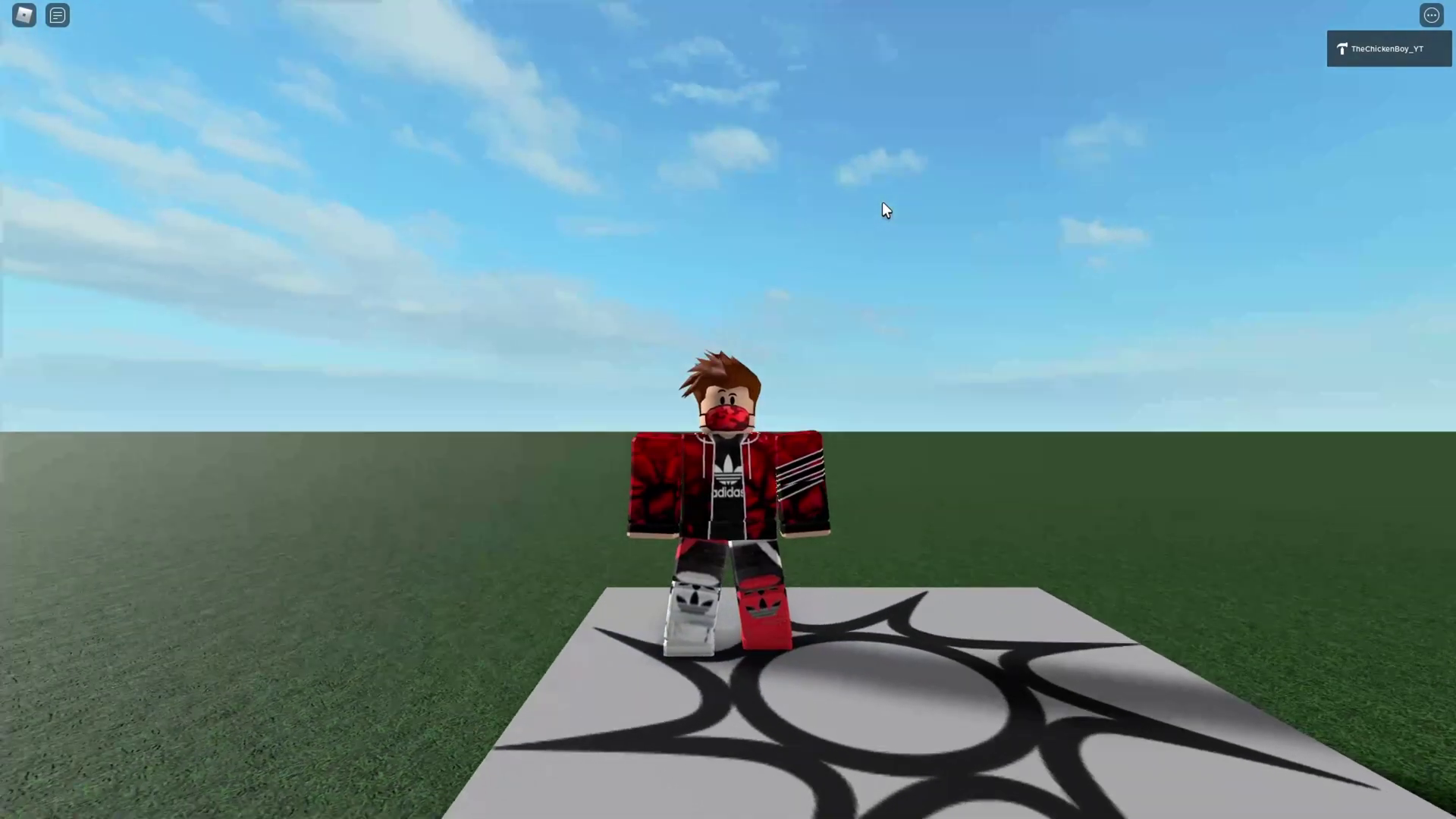